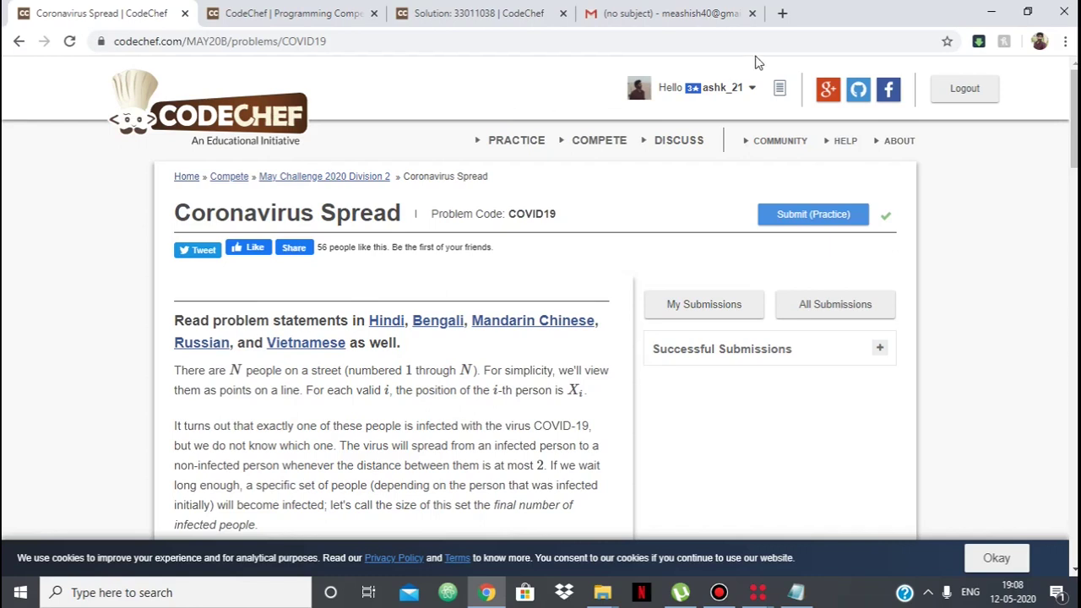
- Open the Stanford Moss plagiarism detection page in a new tab and read down to its account registration instructions
left_click(782, 13)
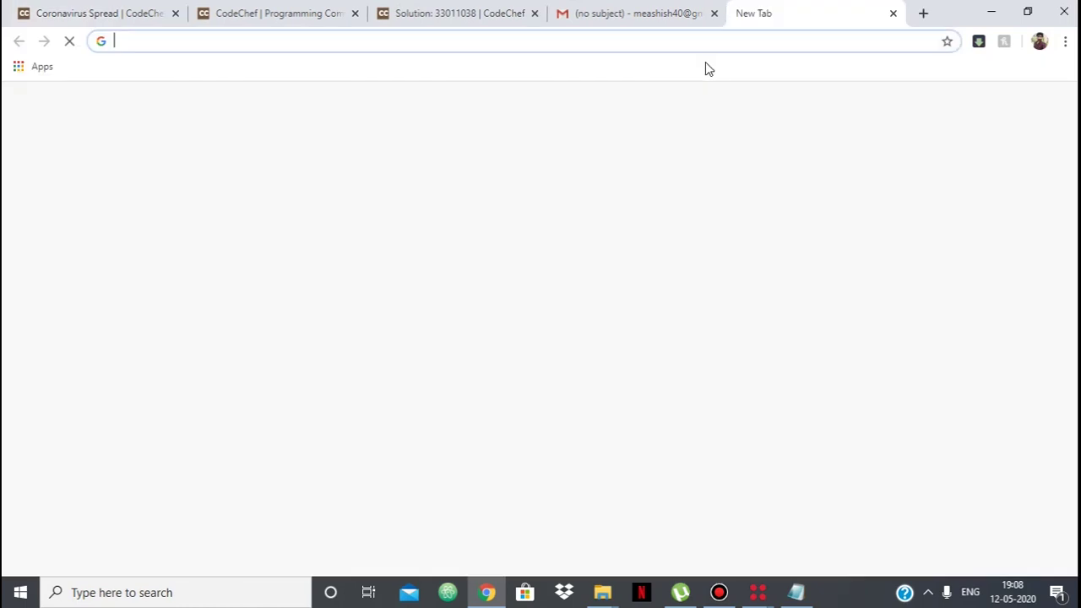
type("mo")
key("Return")
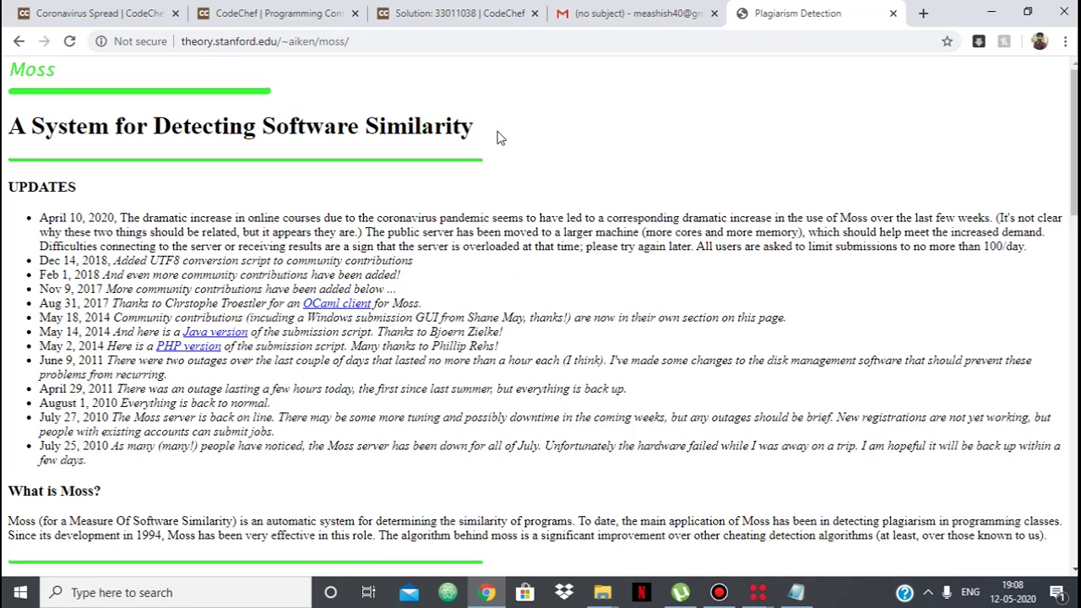
scroll(413, 344, "down", 5)
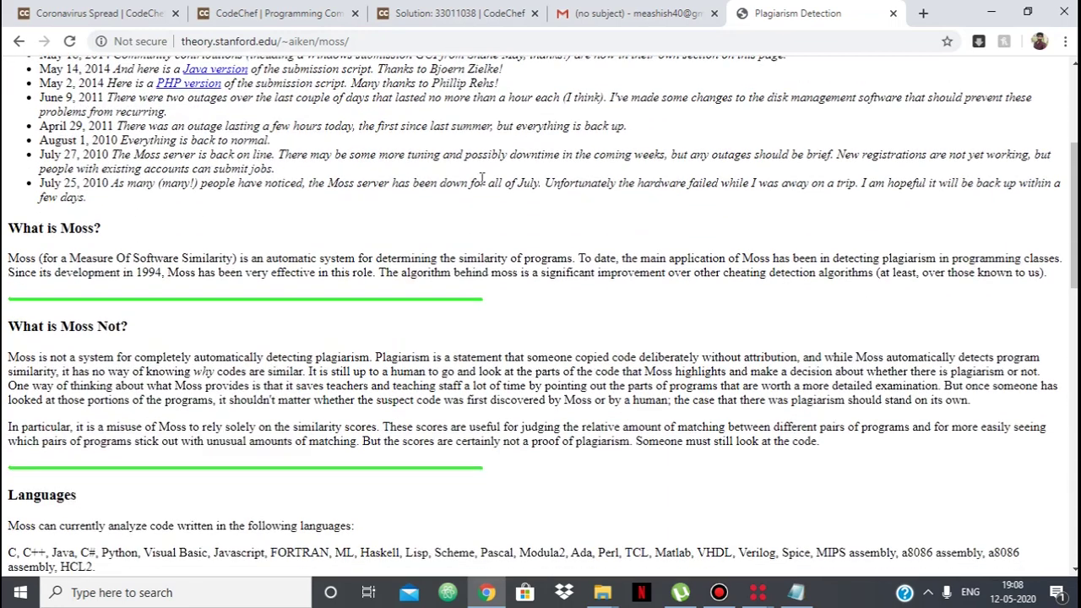
scroll(413, 344, "down", 4)
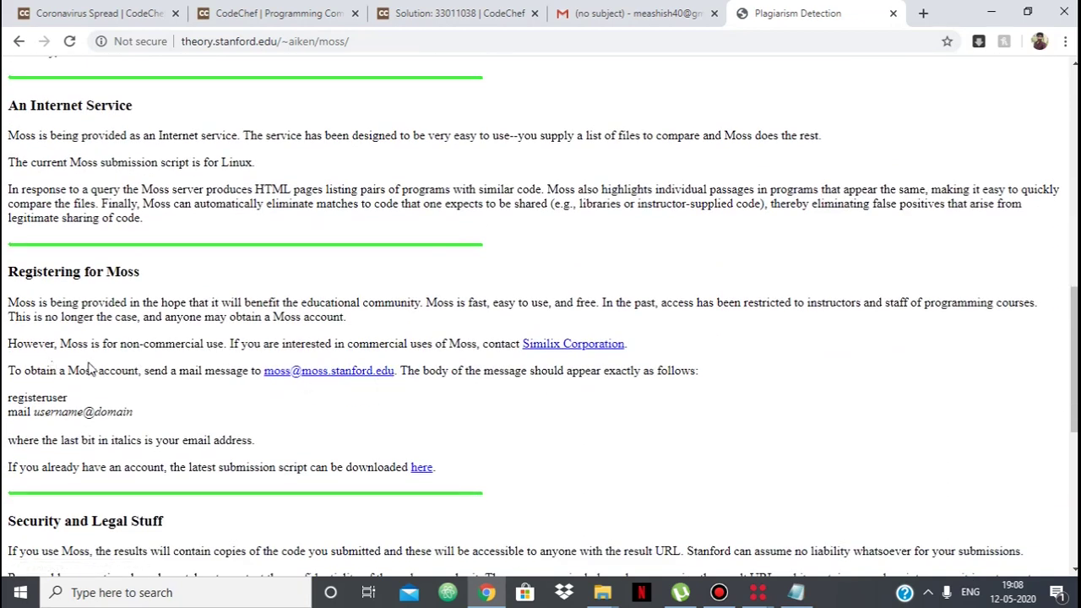
- Review the Moss submission script and its usage instructions in the received email
left_click(632, 13)
scroll(501, 295, "up", 1)
scroll(501, 296, "down", 3)
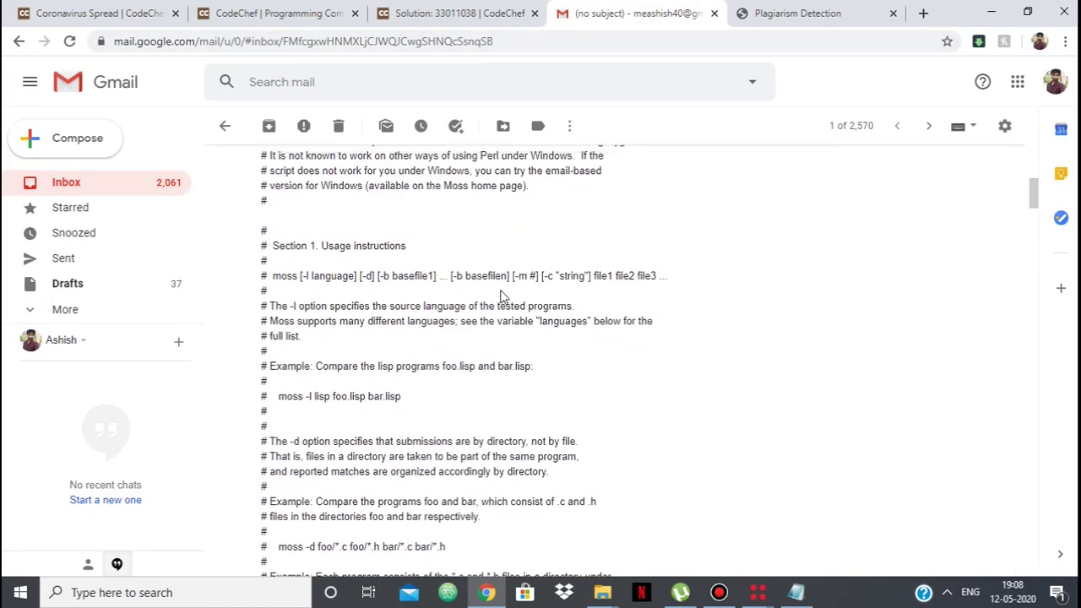
scroll(502, 293, "up", 2)
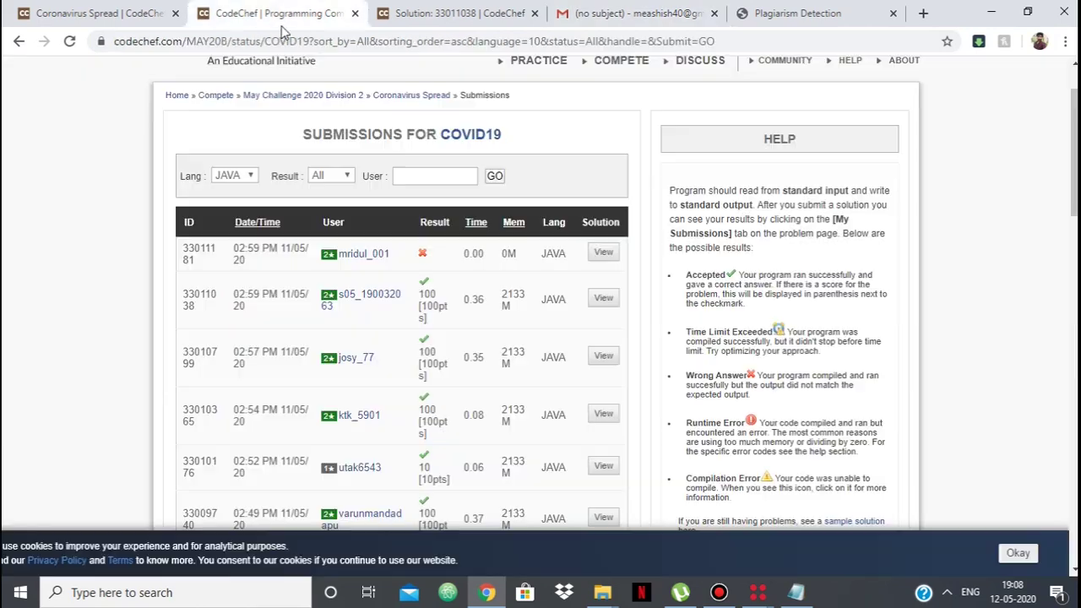
- Review the COVID19 problem page, its list of Java submissions and the code of the opened solution
left_click(283, 16)
left_click(122, 14)
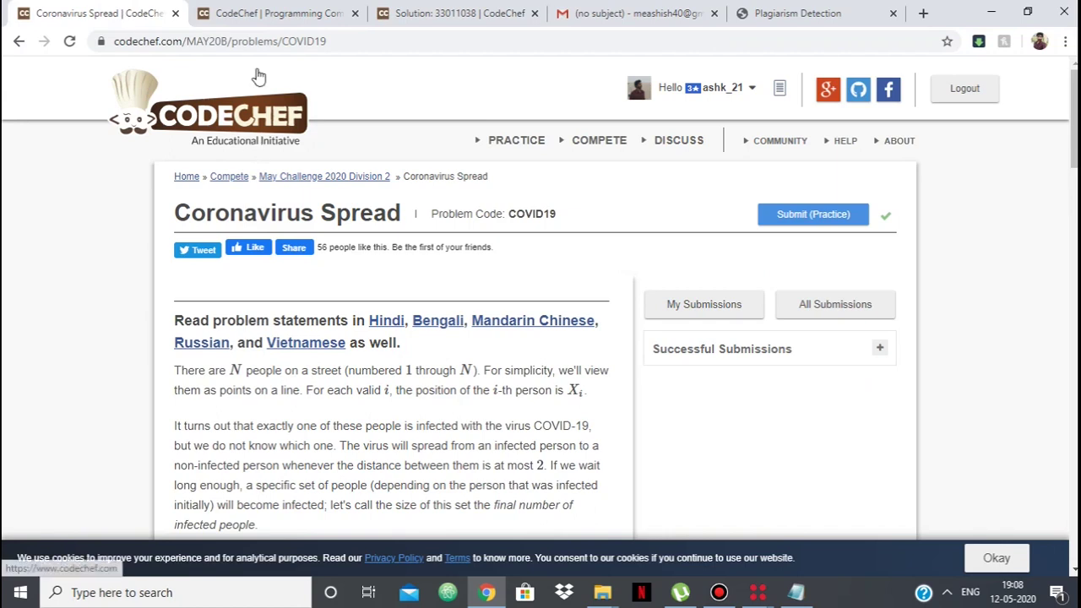
left_click(263, 16)
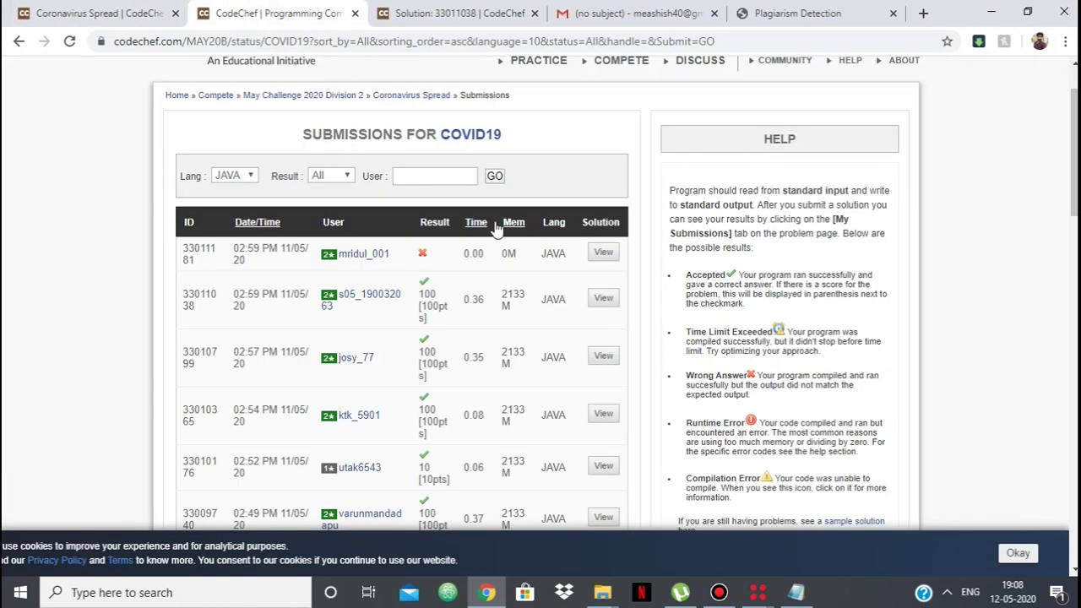
left_click(149, 10)
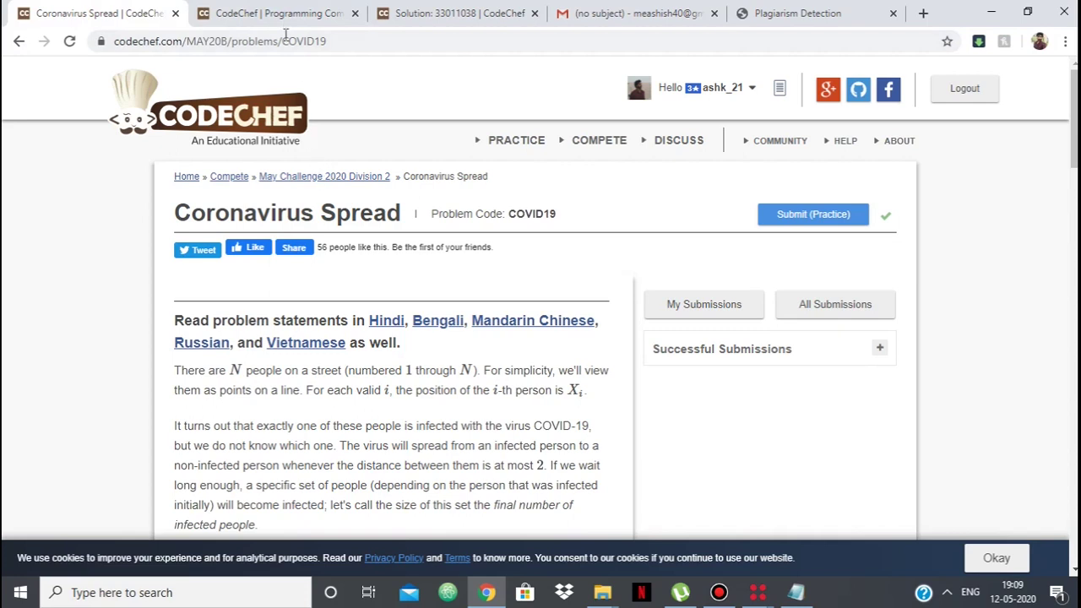
left_click(278, 13)
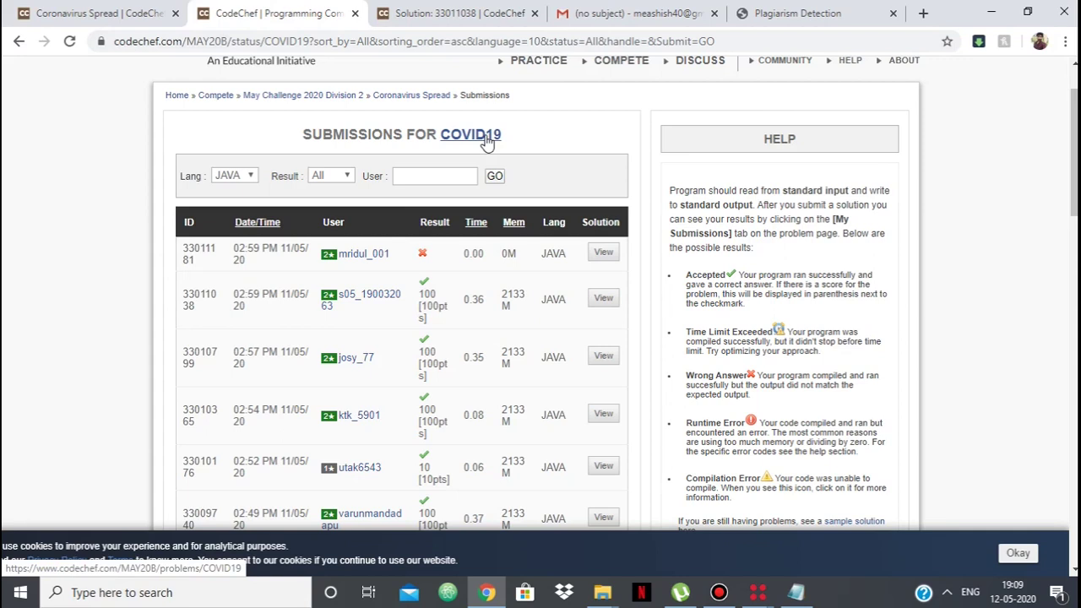
left_click(463, 22)
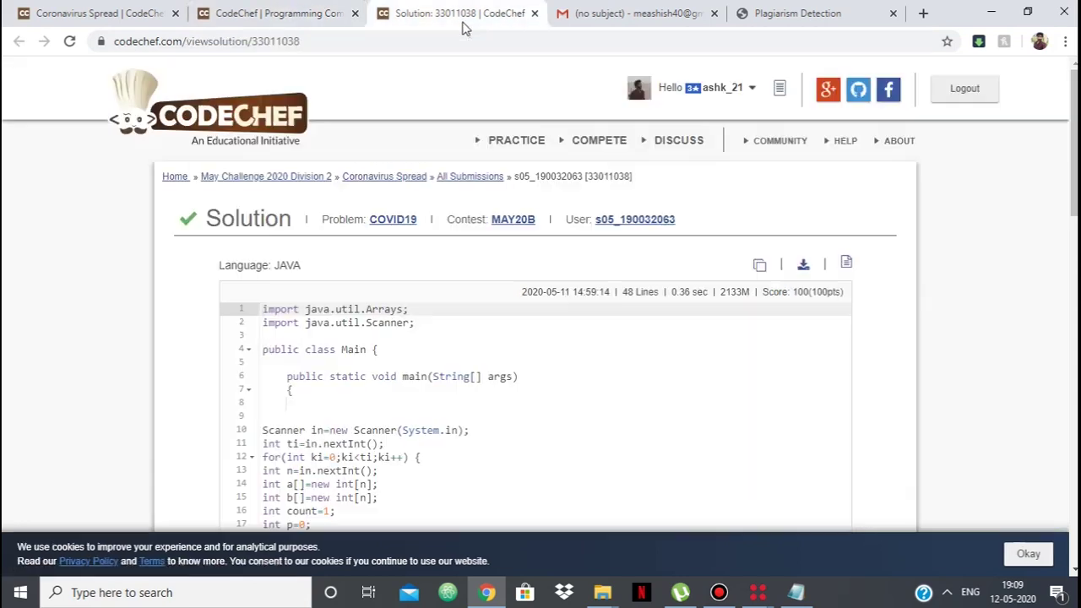
scroll(646, 325, "down", 2)
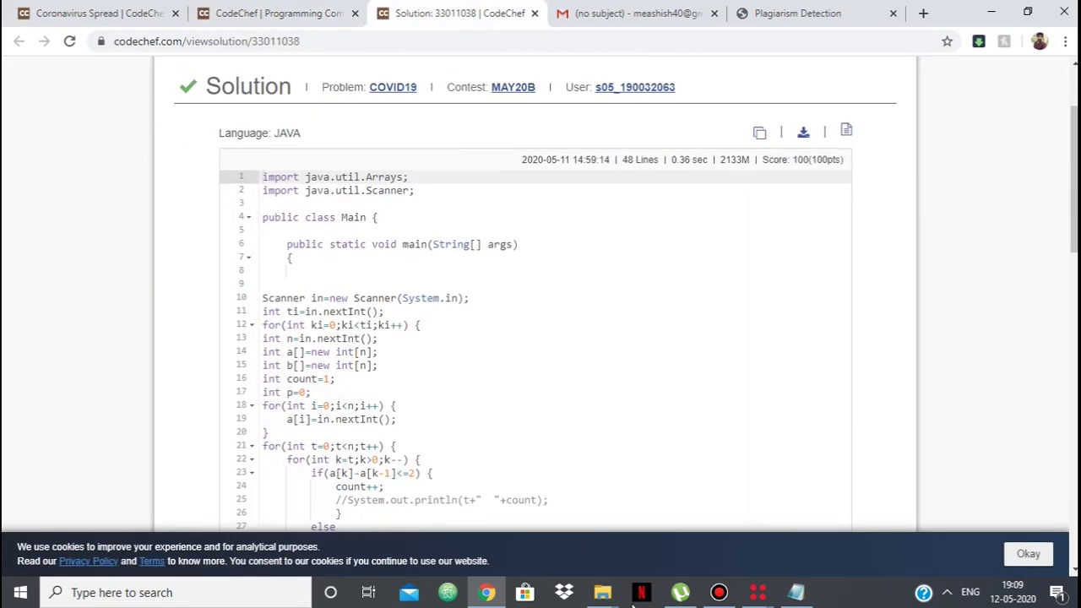
- Switch to the Plag folder in File Explorer and view the code in Java file 1
mouse_move(602, 592)
left_click(625, 524)
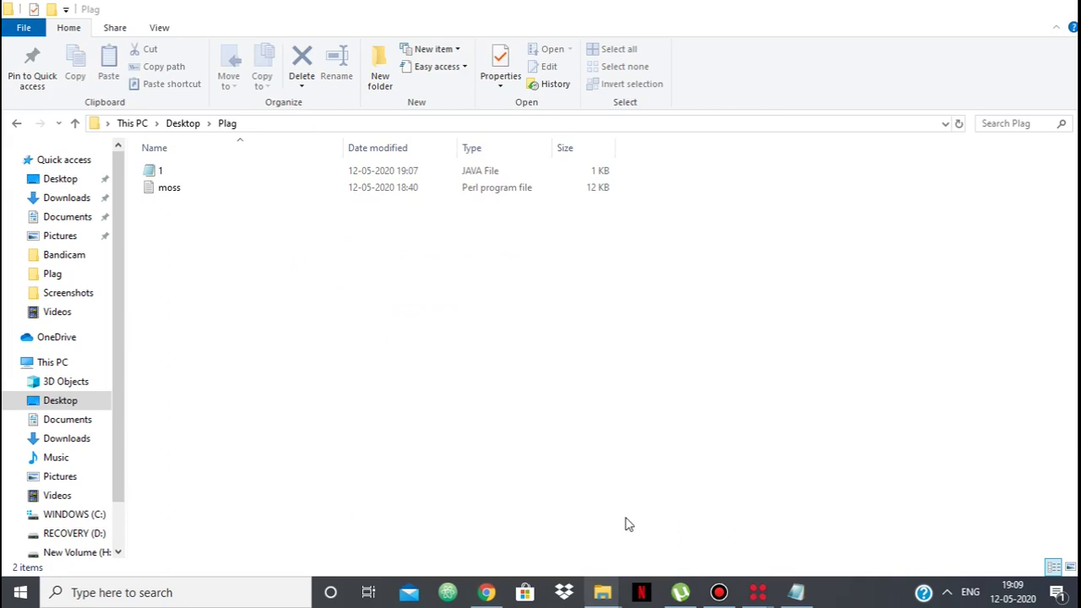
left_click(433, 195)
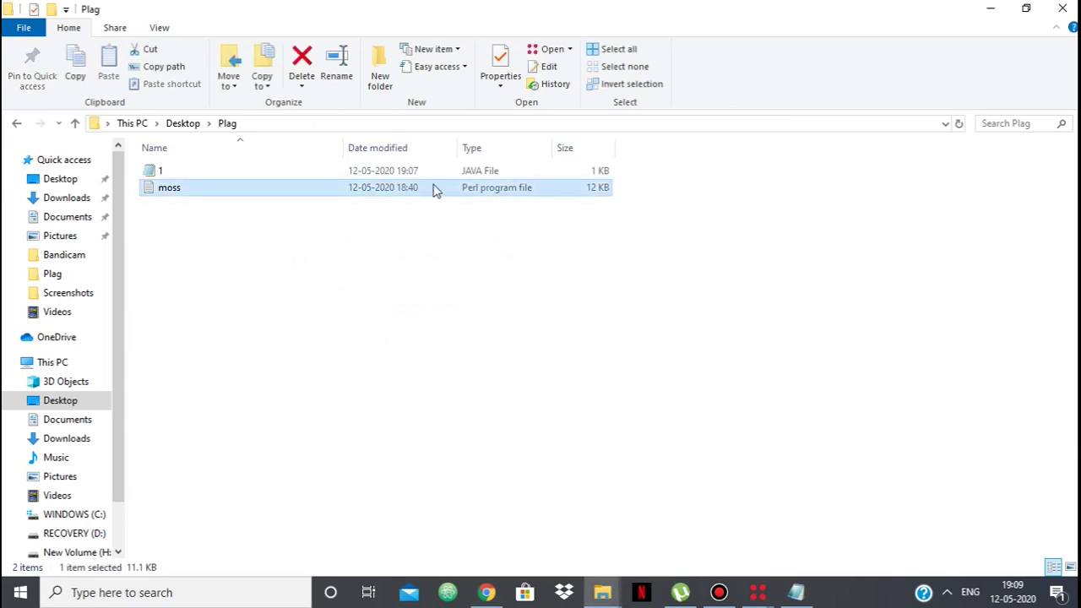
double_click(439, 172)
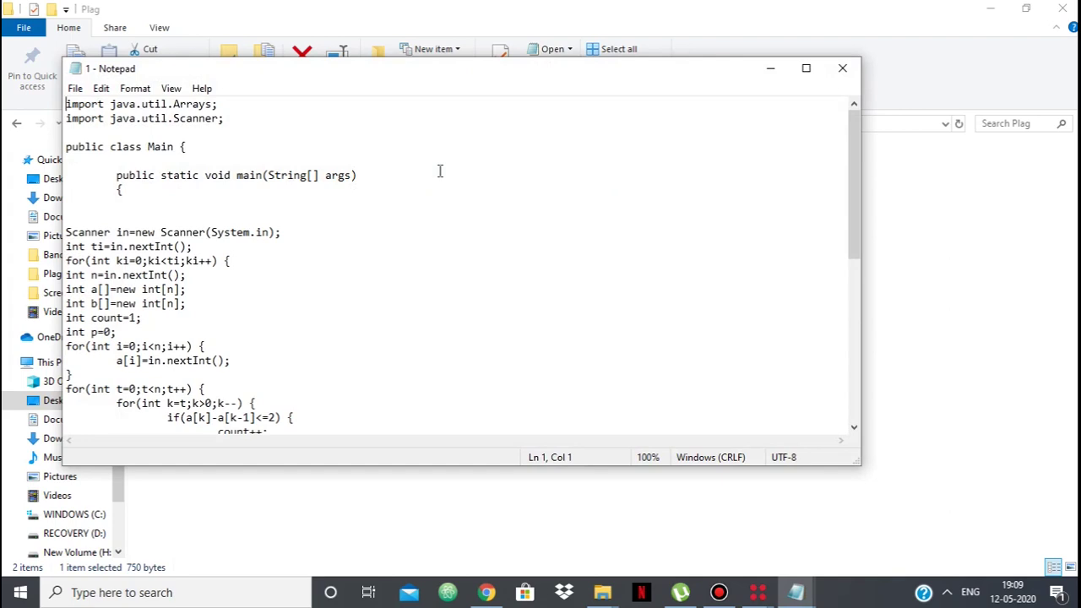
left_click(840, 79)
- Create a new text document with the default name in the Plag folder
right_click(453, 453)
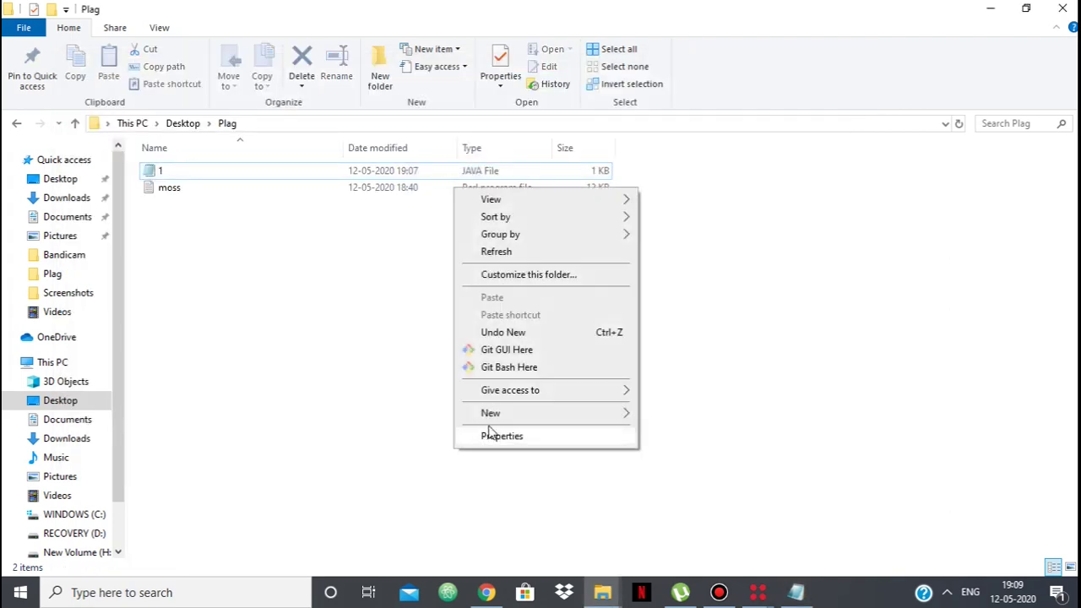
mouse_move(565, 408)
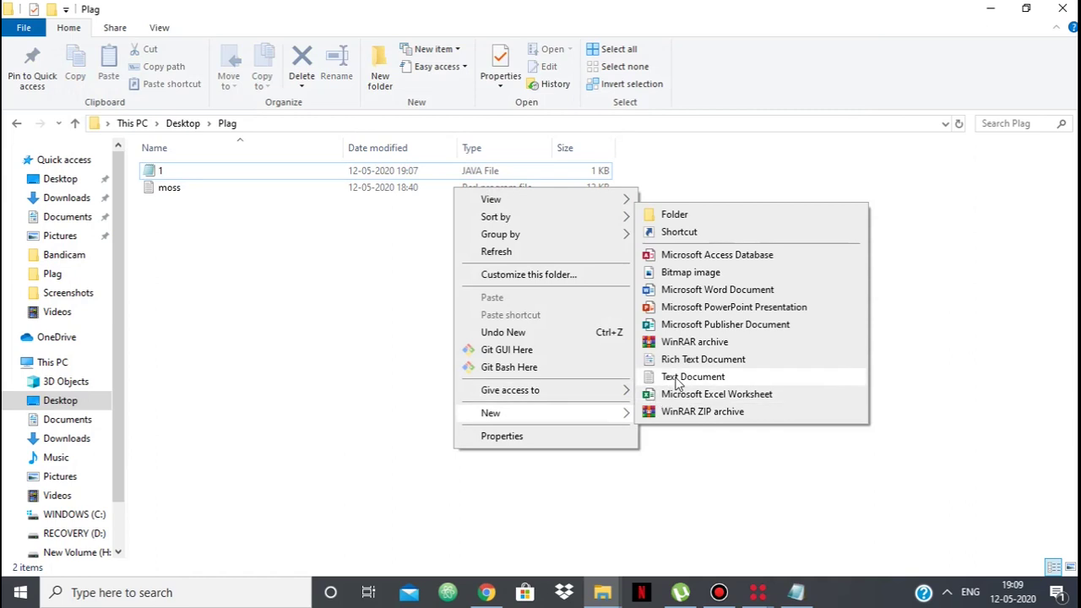
left_click(676, 385)
key("Return")
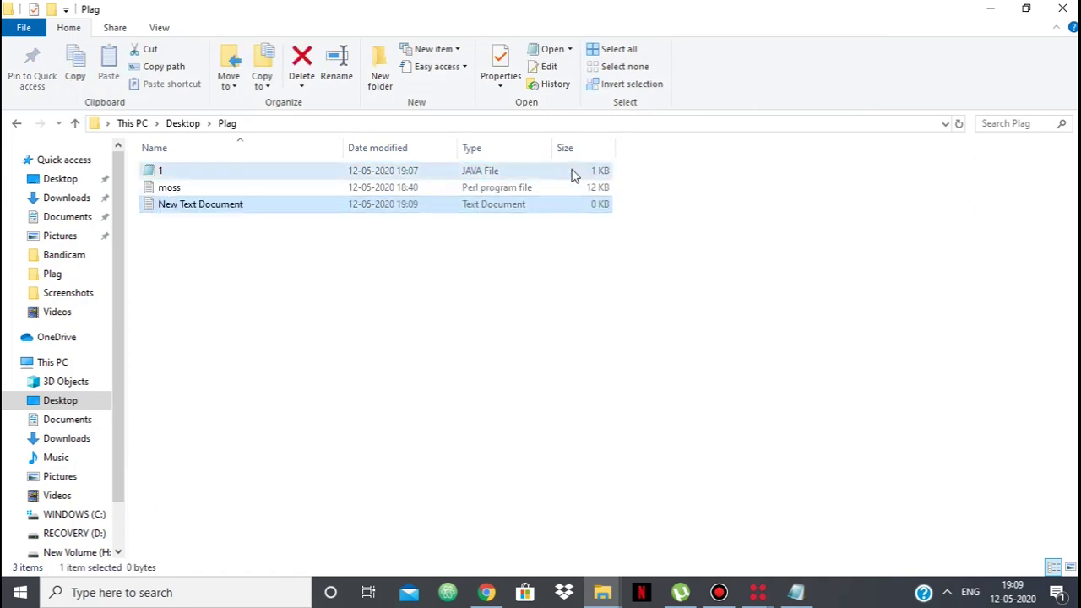
- Copy the entire code of Java file 1 into the new text document
double_click(575, 175)
key("ctrl+a")
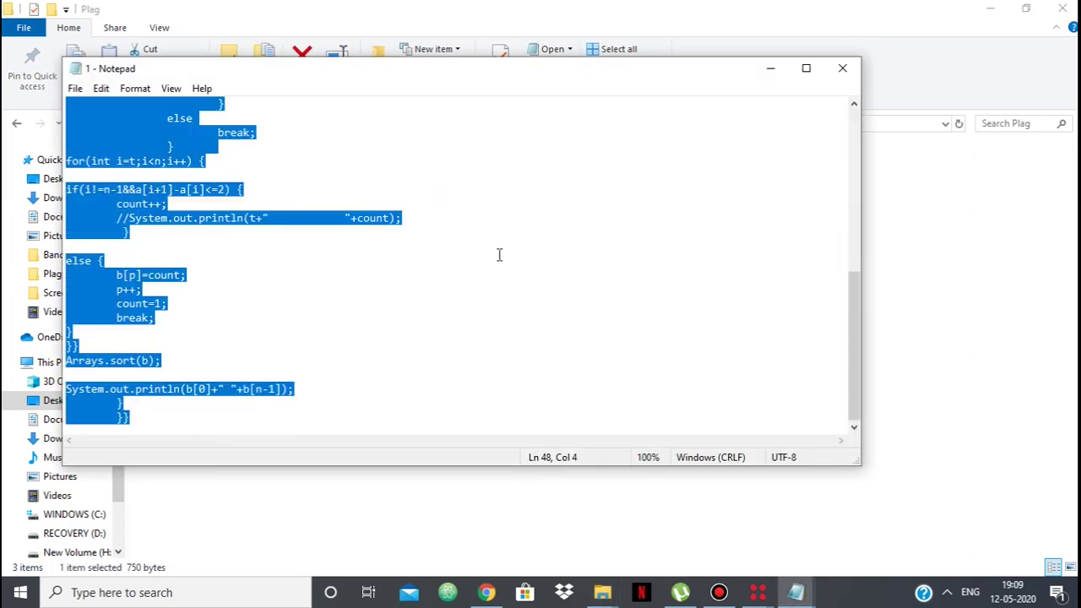
left_click(843, 68)
double_click(507, 205)
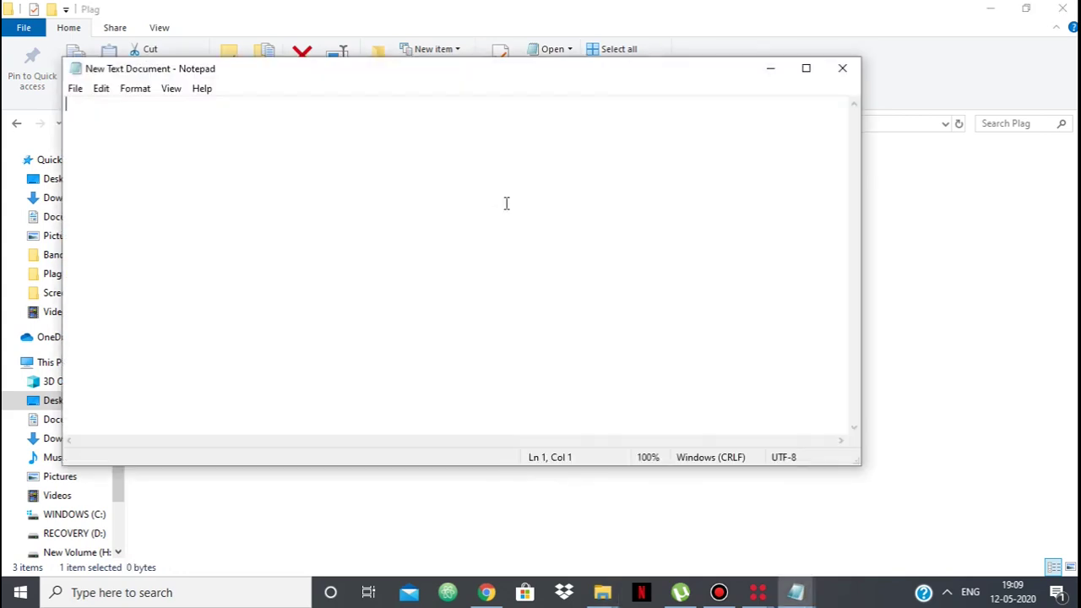
key("ctrl+v")
- Save the pasted code in the Plag folder as 2.java and close the file
left_click(76, 89)
left_click(116, 177)
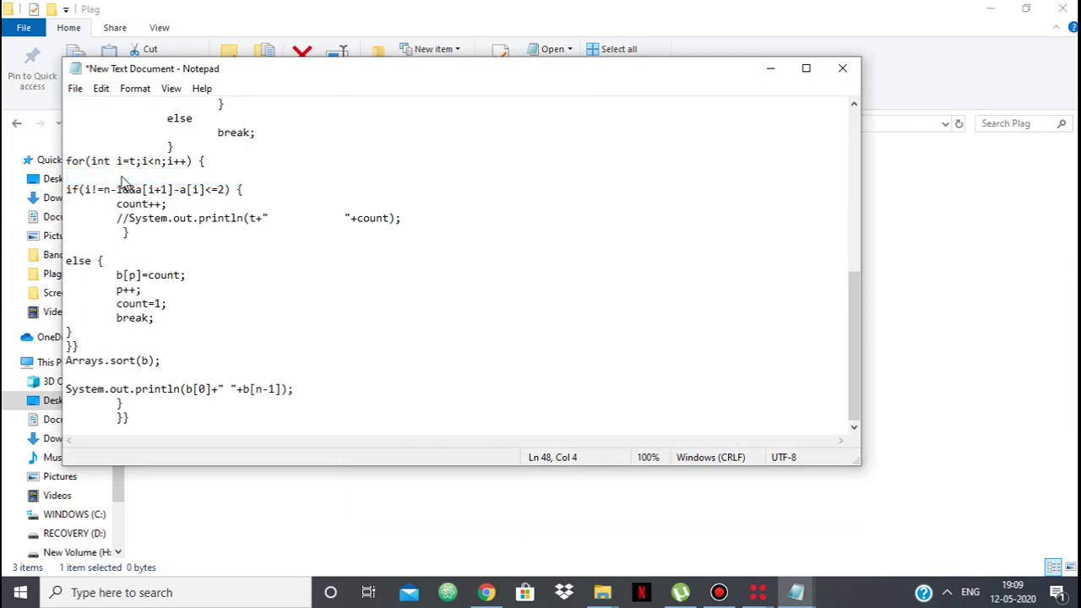
type("2.ja")
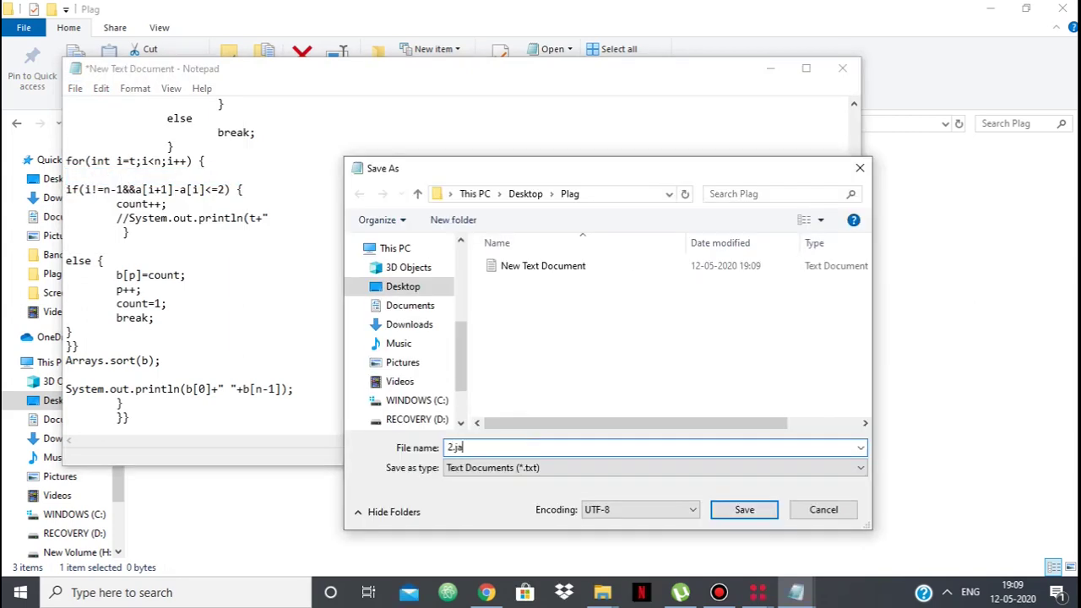
type("va")
key("Return")
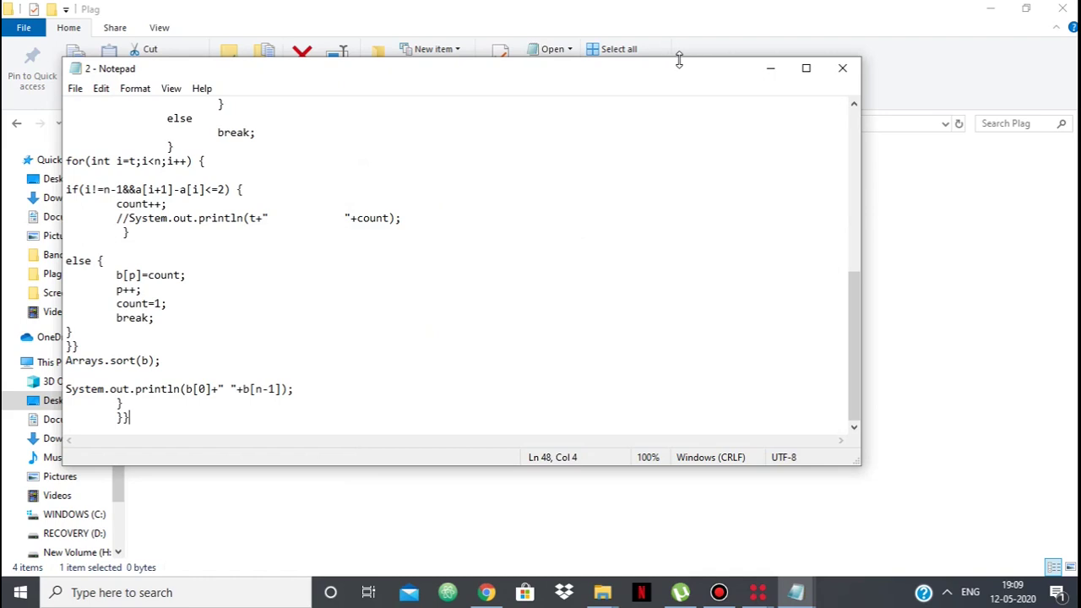
left_click(842, 68)
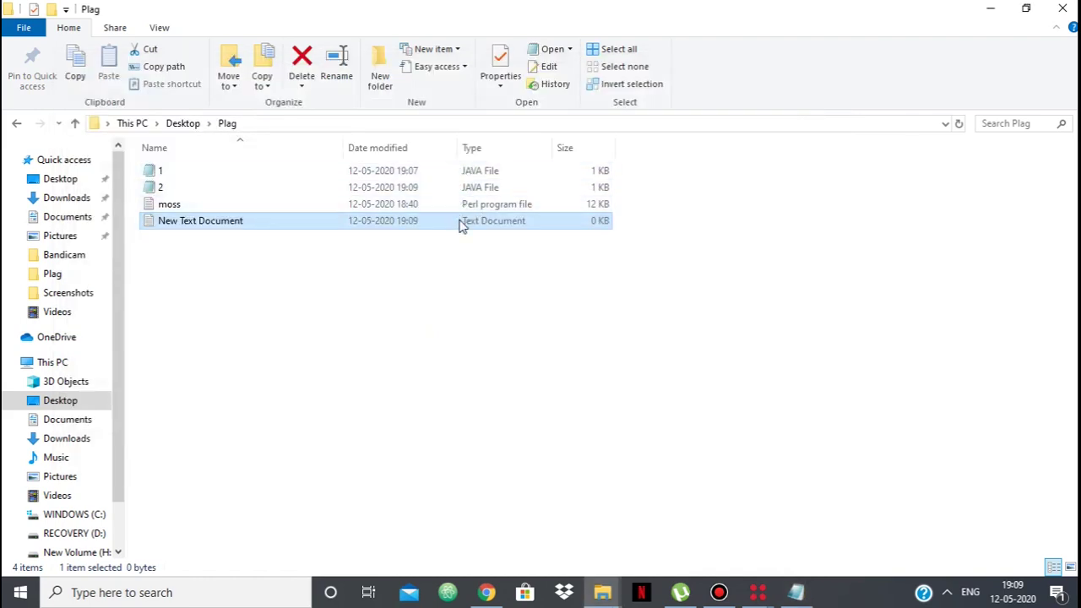
- Permanently delete the empty New Text Document from the Plag folder
key("shift+Delete")
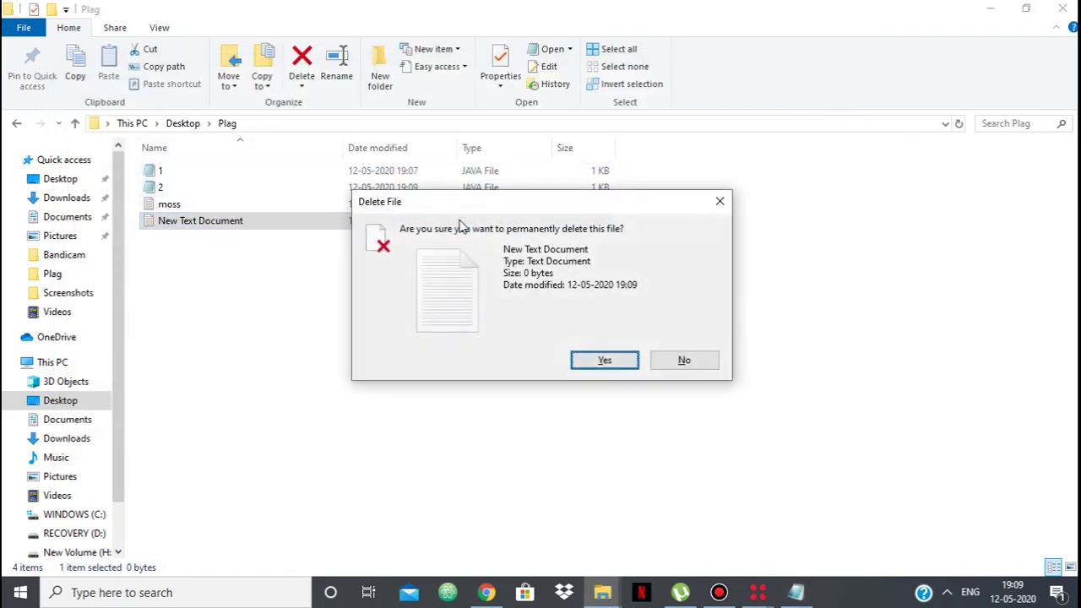
key("Return")
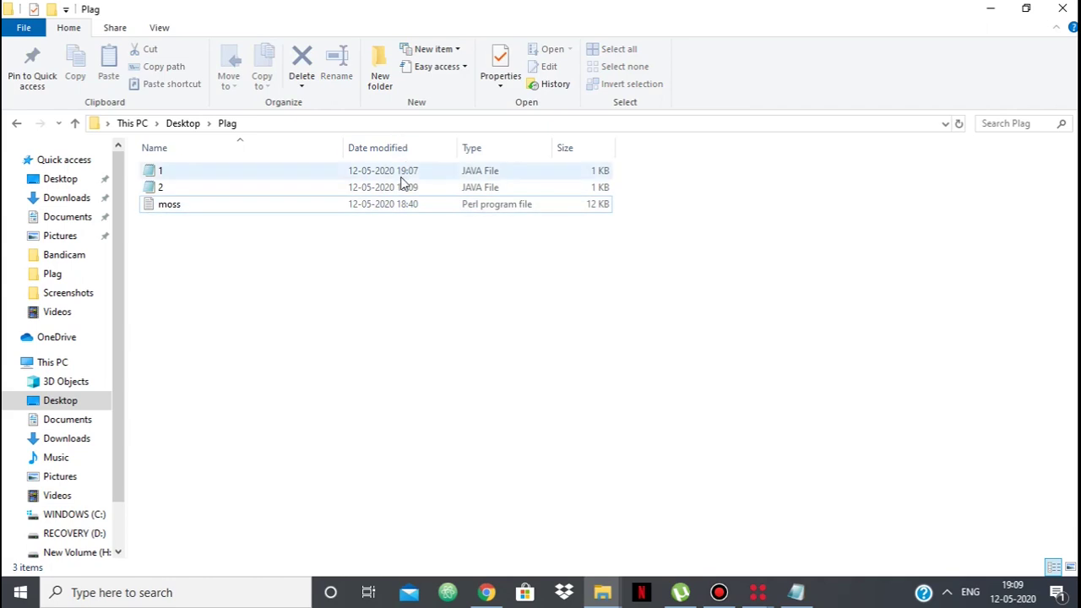
left_click(403, 209)
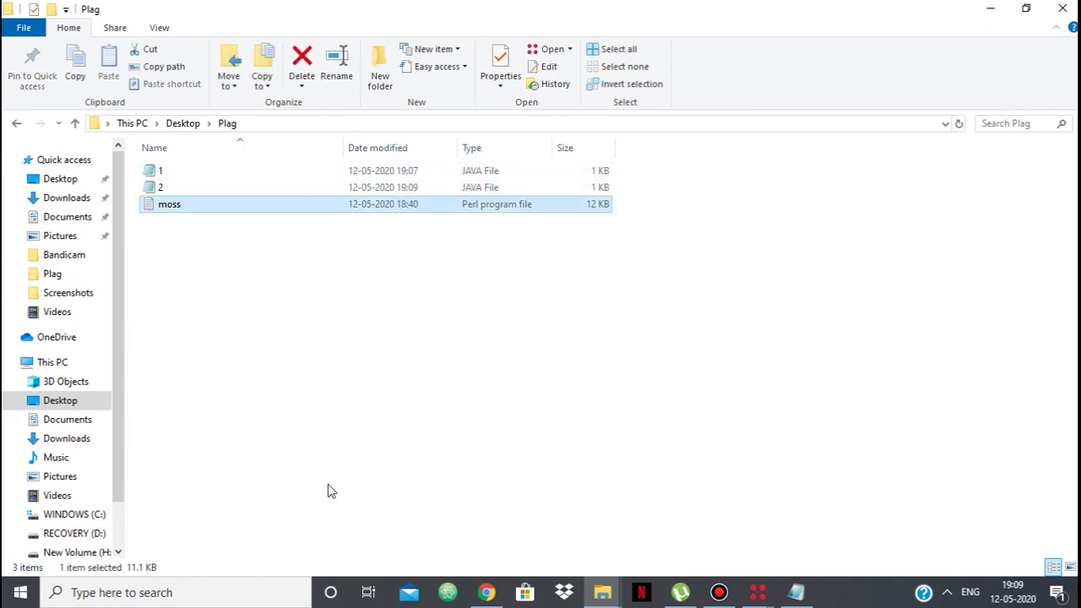
- Close the old Perl command-line windows and open a fresh Perl (command line) session
mouse_move(755, 592)
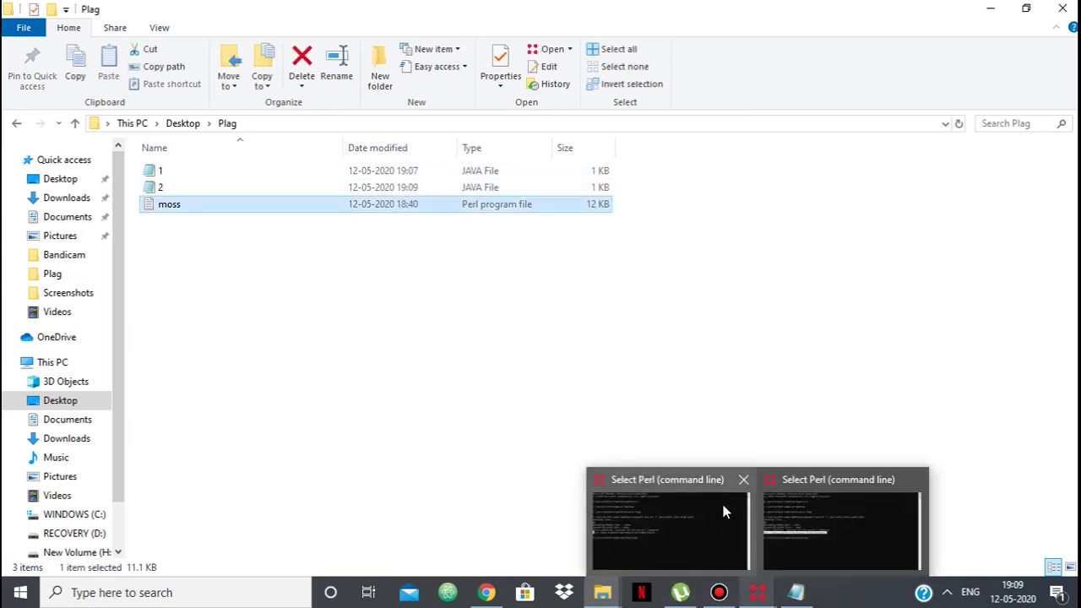
left_click(741, 486)
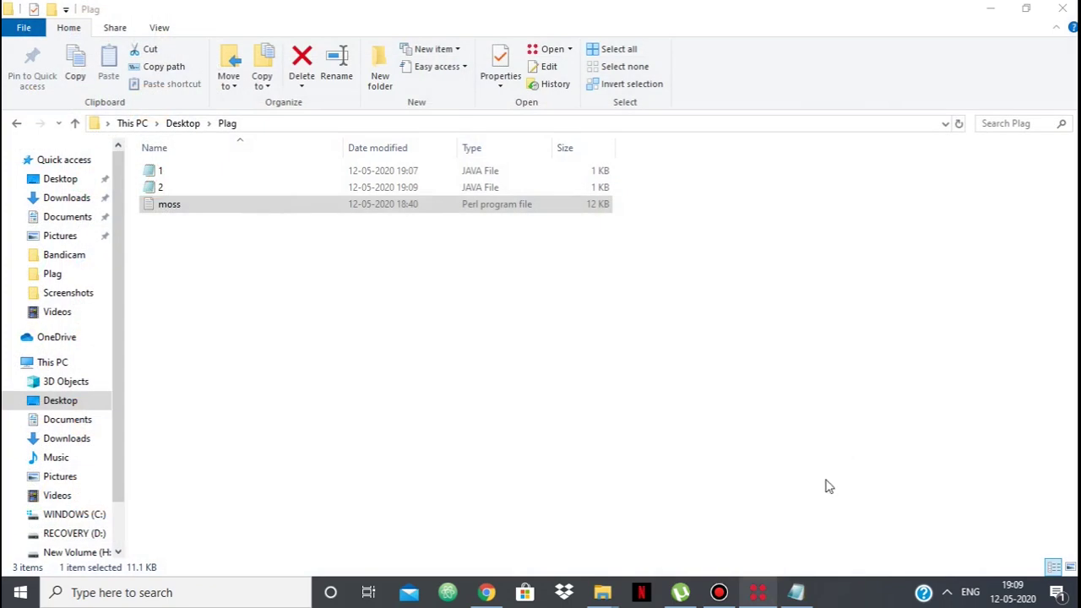
left_click(152, 593)
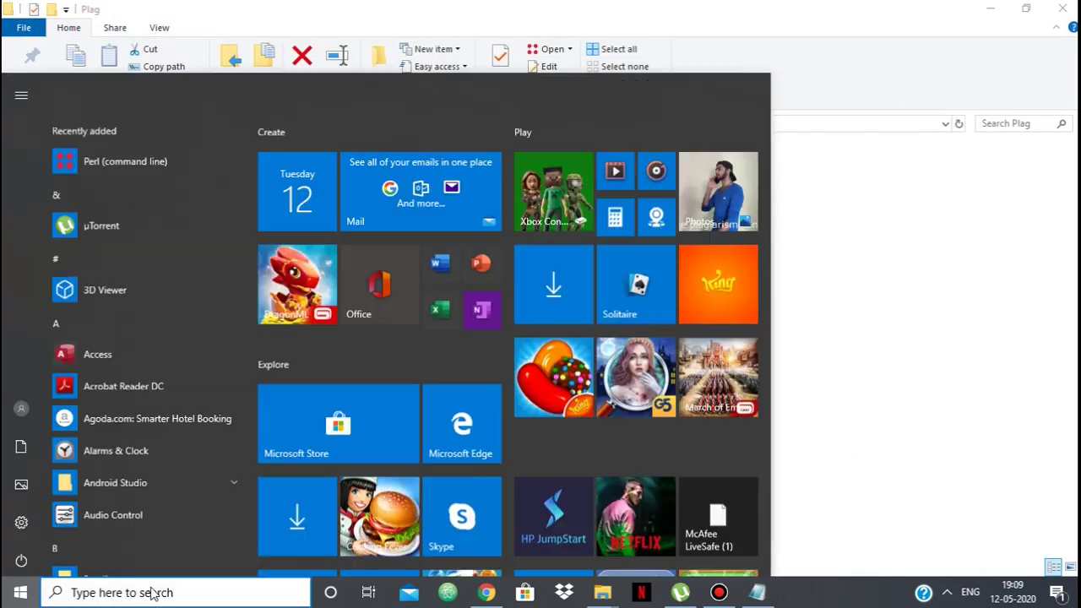
type("perl")
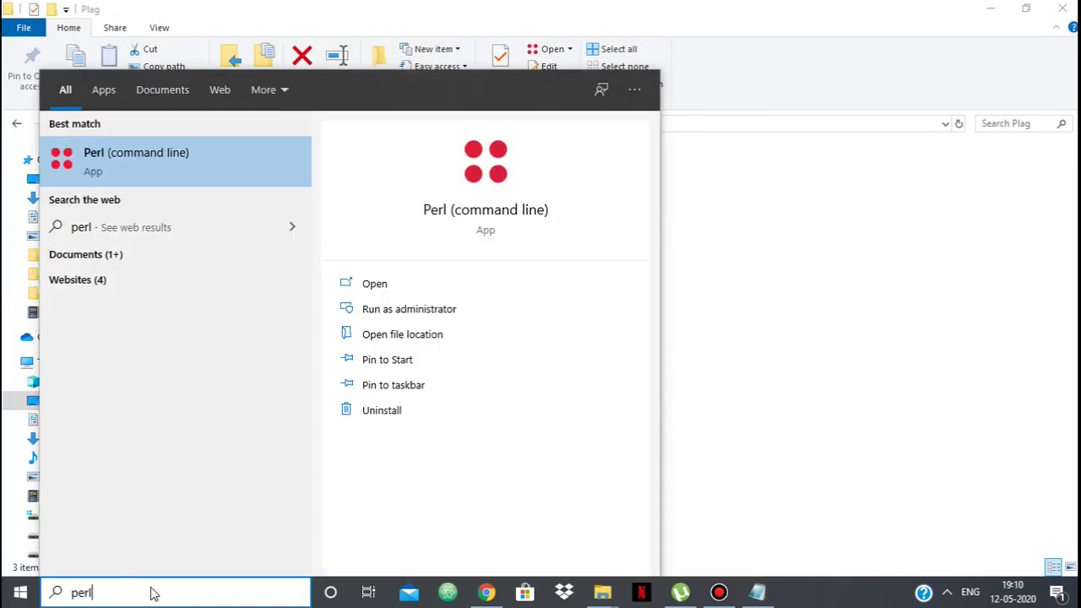
key("Return")
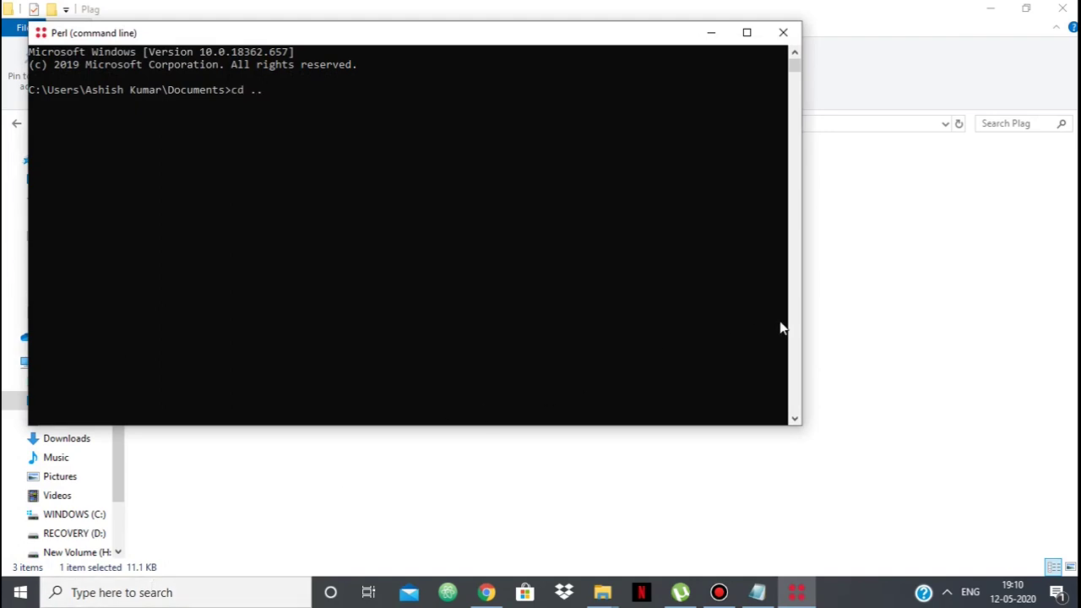
- Change the working directory up one level from Documents and into Desktop
key("Return")
type("cd")
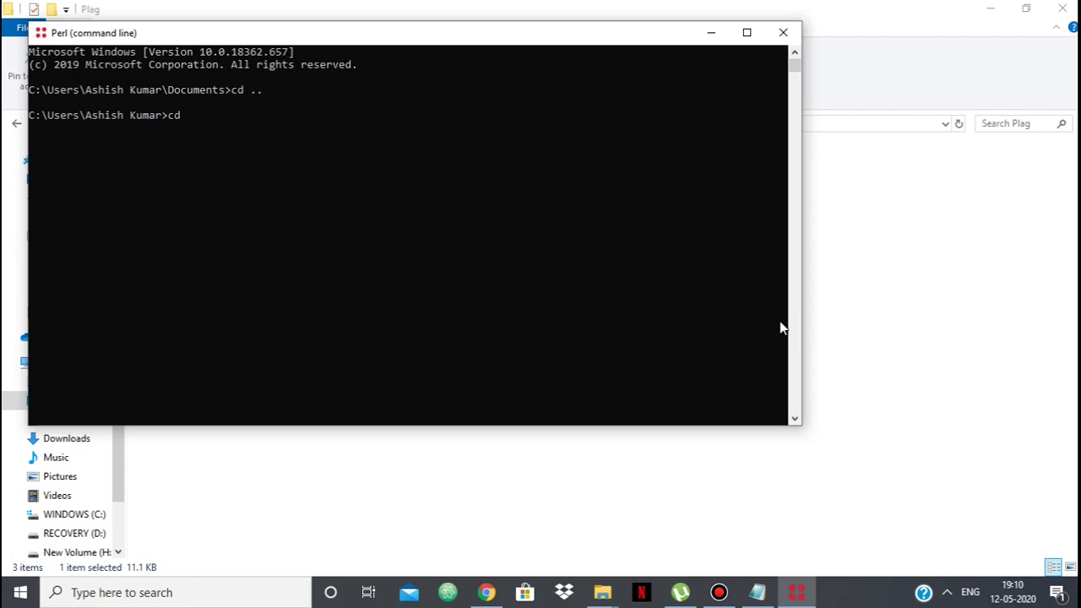
type(" .android")
key("BackSpace")
key("BackSpace")
key("BackSpace")
key("BackSpace")
key("BackSpace")
type("ndroid")
key("BackSpace")
key("BackSpace")
key("BackSpace")
key("BackSpace")
key("BackSpace")
key("BackSpace")
key("BackSpace")
type("d")
key("Tab")
key("Return")
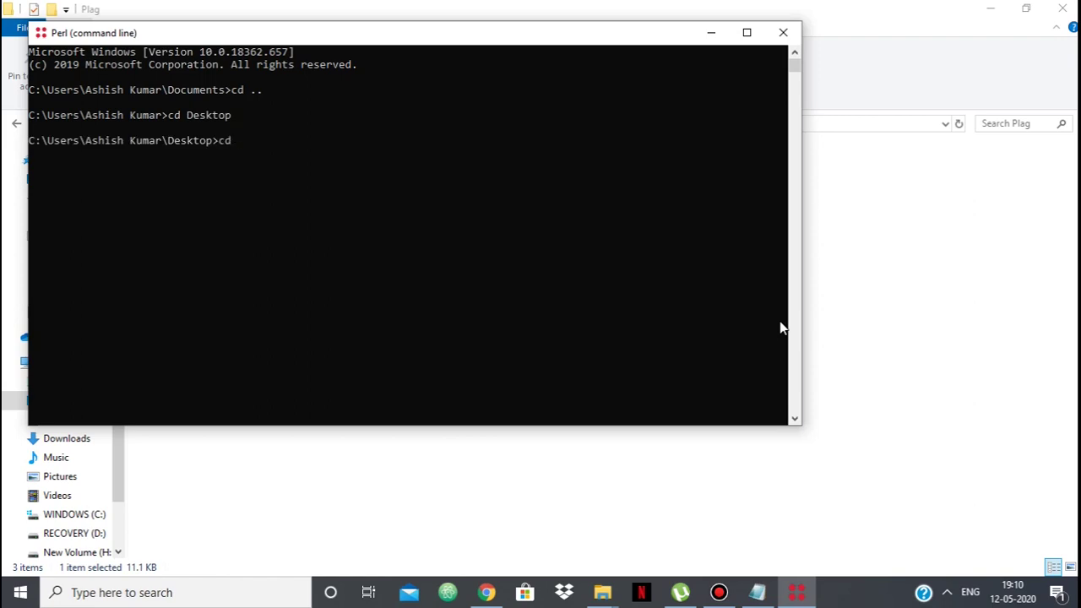
- Change the working directory to the Plag folder on the Desktop
type("cd p")
key("Tab")
key("Return")
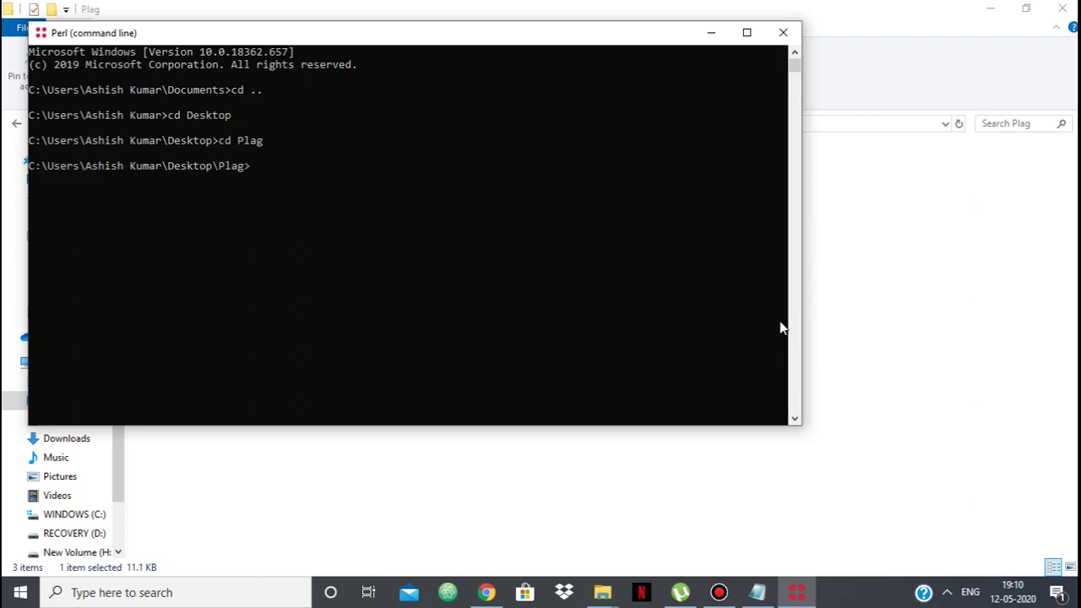
- Run the Moss script on both Java files with the command perl moss.pl -l java 1.java 2.java
type("perl mos")
key("BackSpace")
key("BackSpace")
key("BackSpace")
type("va 1.java 2.java")
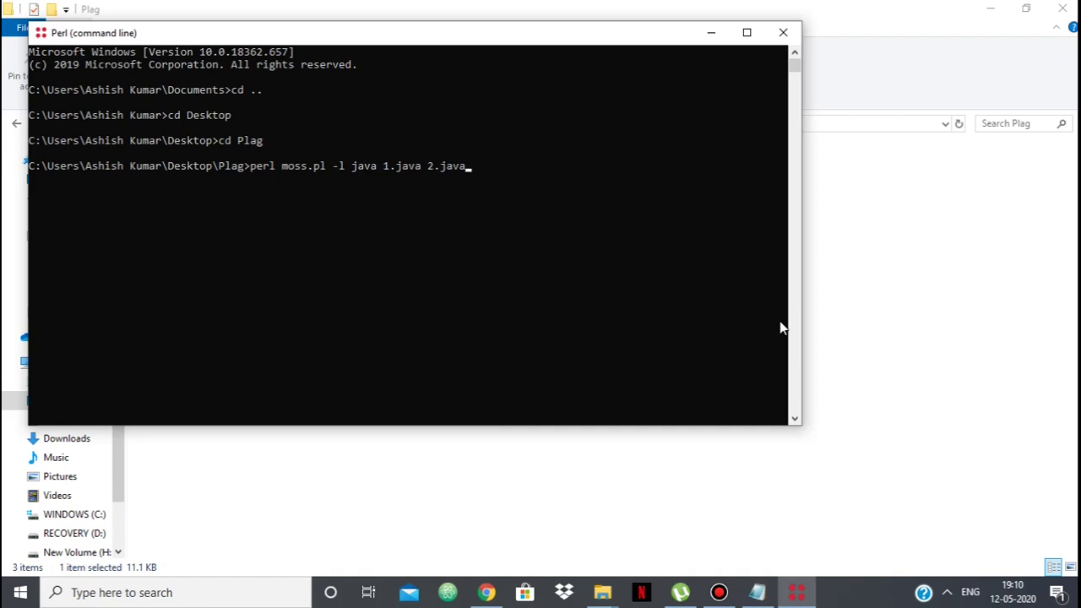
key("Return")
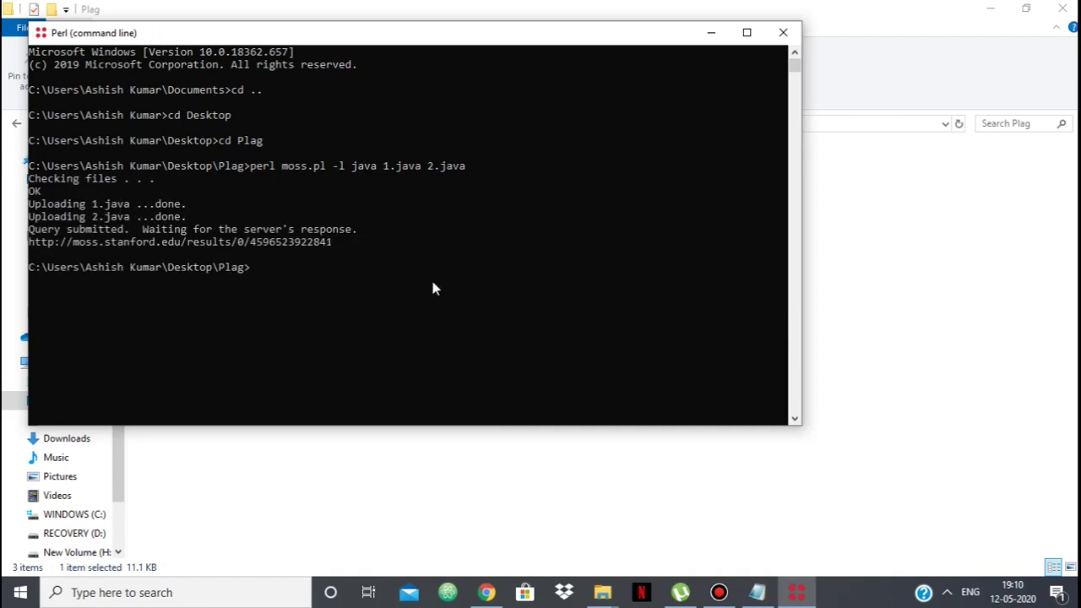
- Copy the Moss results URL from the command-line output
left_click_drag(331, 239, 35, 253)
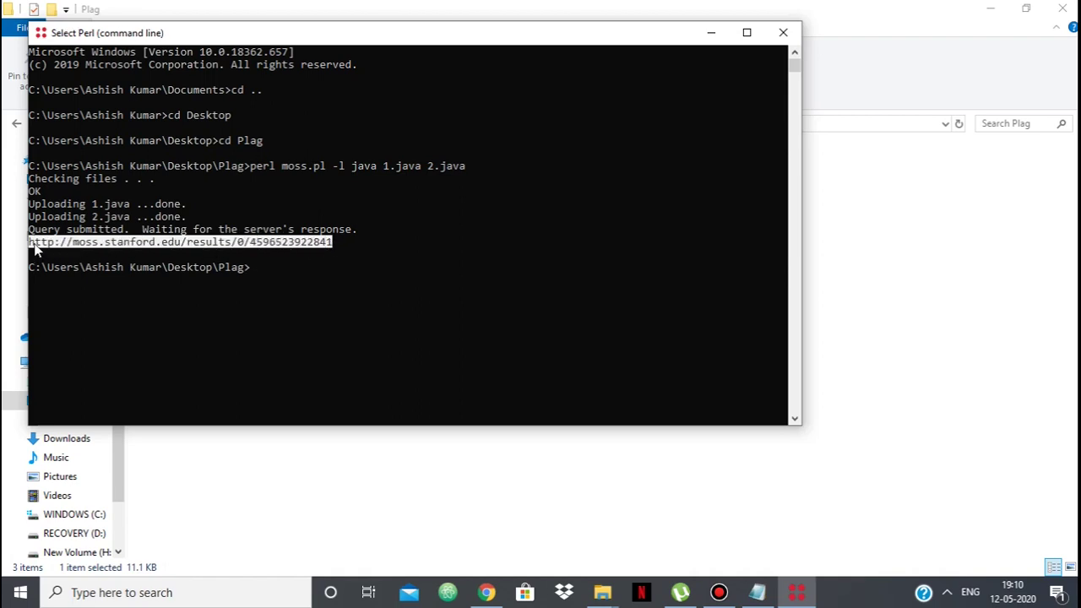
left_click_drag(34, 246, 37, 245)
key("ctrl+c")
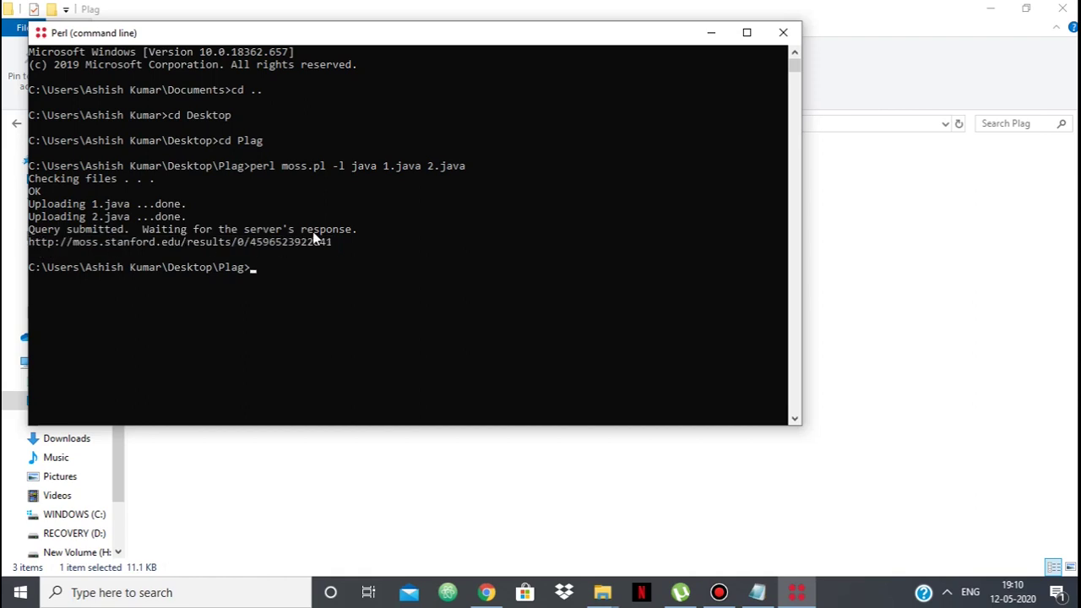
left_click_drag(336, 245, 34, 246)
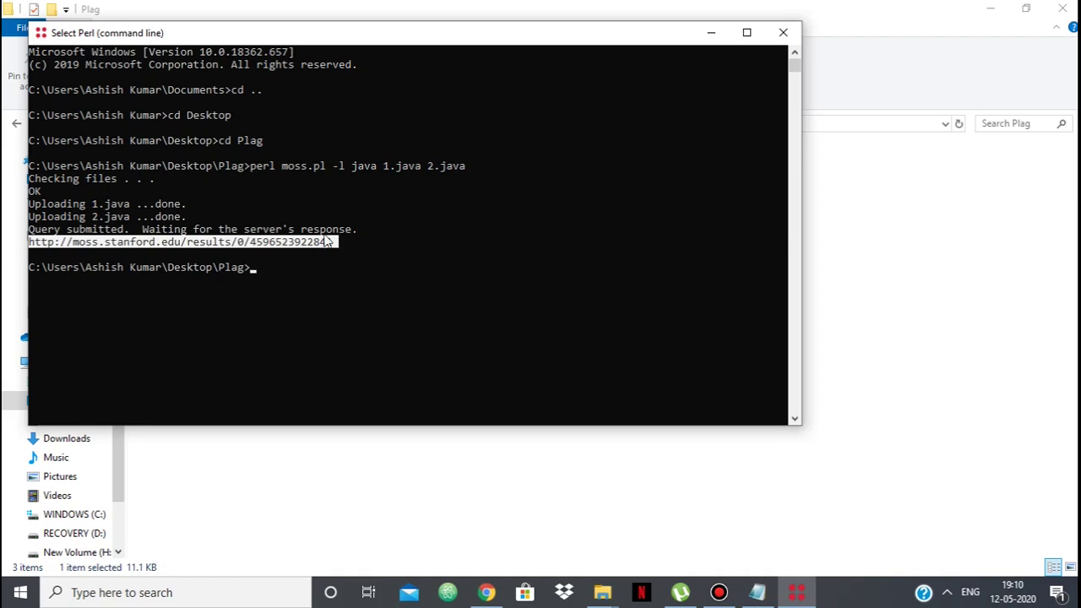
- Switch to Chrome and load the copied Moss results URL in the Plagiarism Detection page's tab
left_click(483, 574)
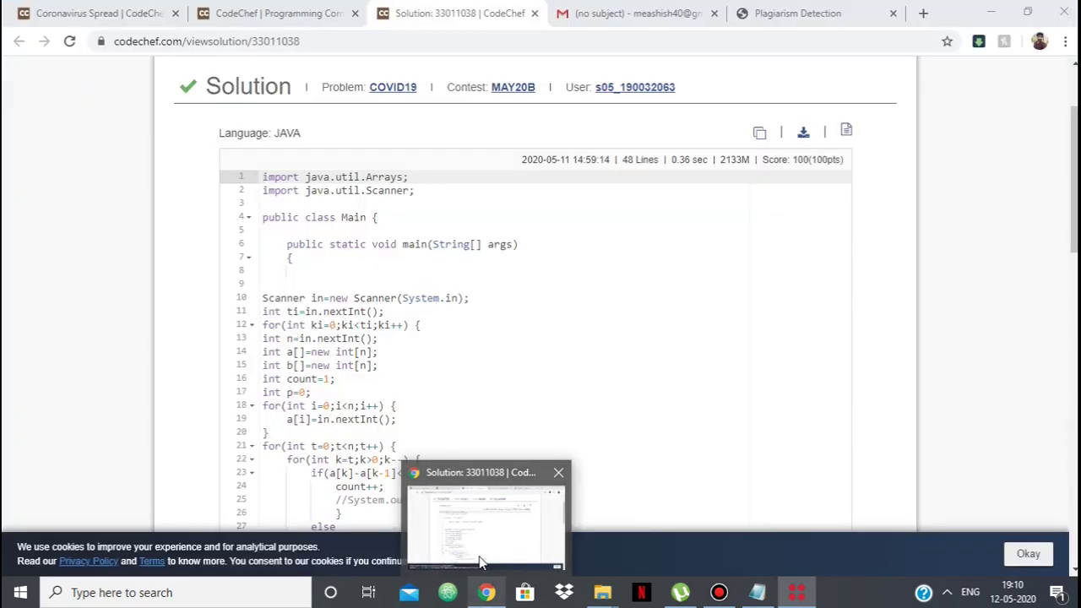
left_click(800, 13)
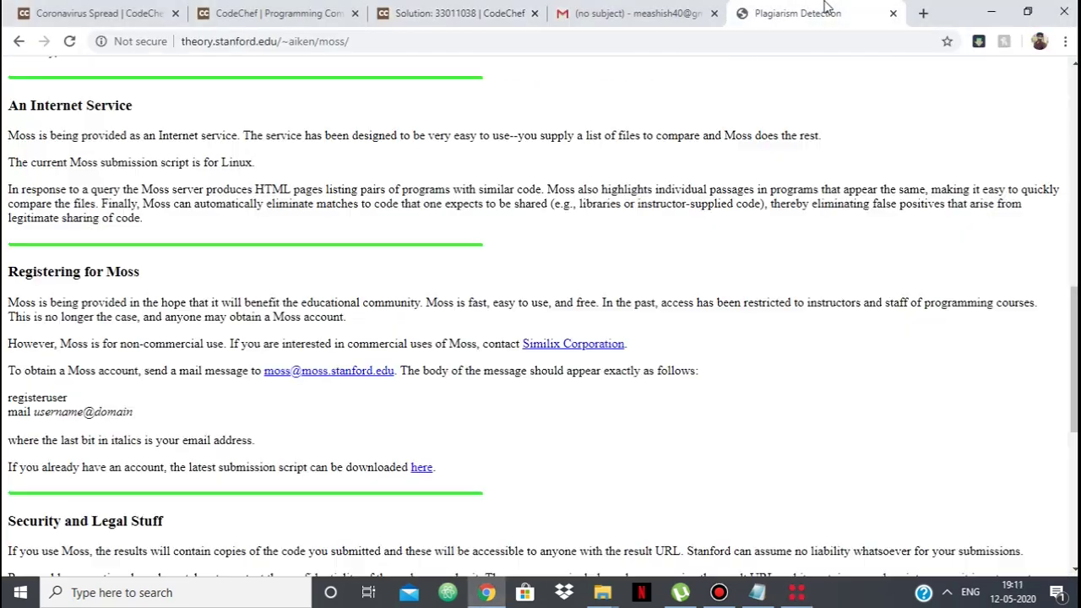
left_click(713, 42)
key("ctrl+v")
key("Return")
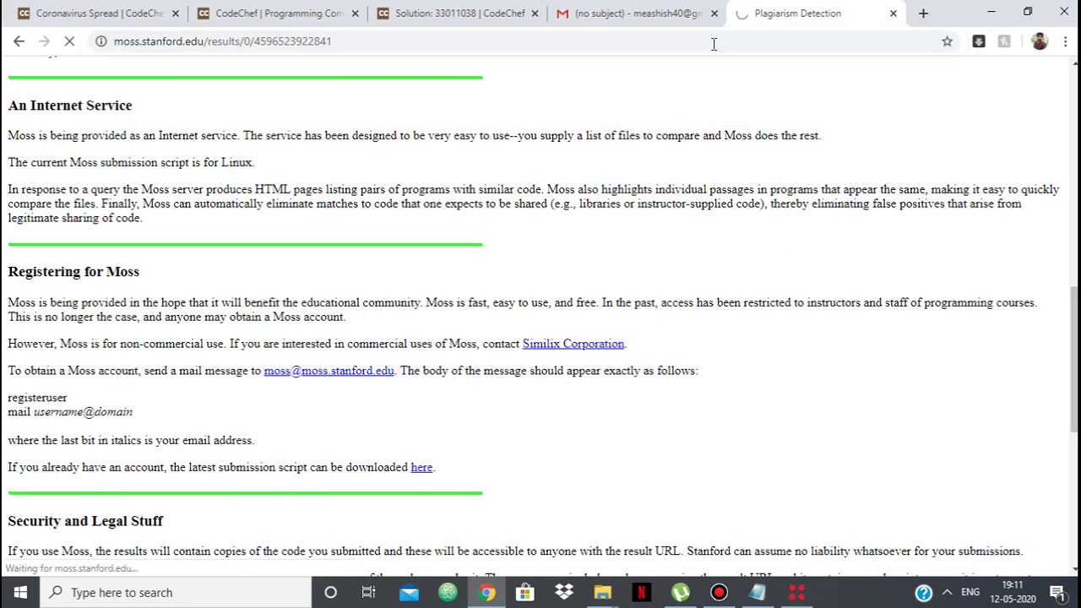
- Open the match between 1.java and 2.java and compare the highlighted code of both files
left_click(127, 208)
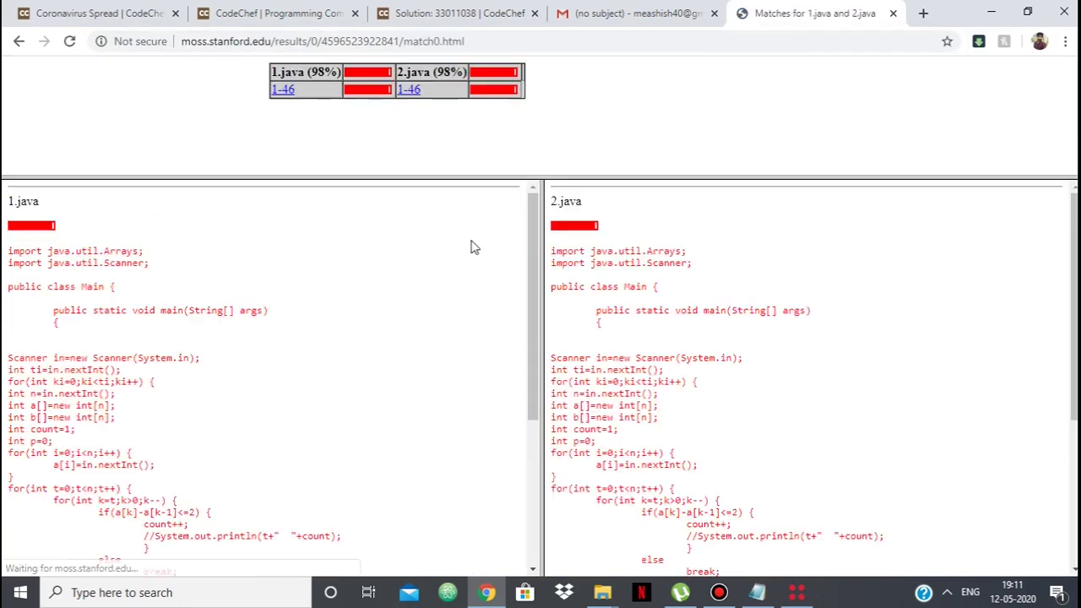
left_click(282, 90)
scroll(257, 418, "down", 3)
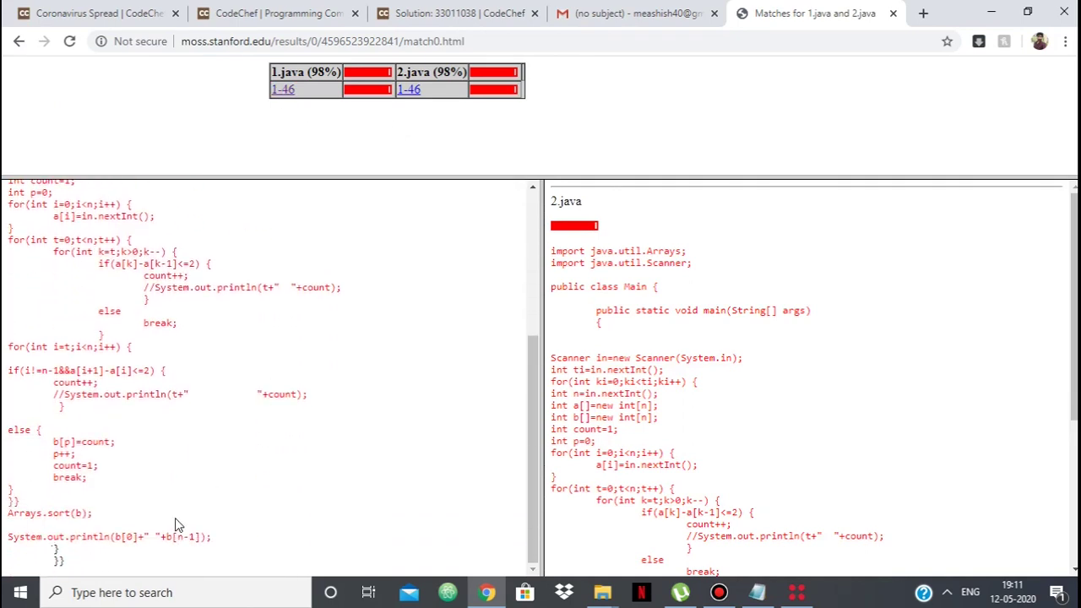
scroll(177, 525, "up", 3)
scroll(177, 526, "up", 1)
scroll(735, 381, "down", 4)
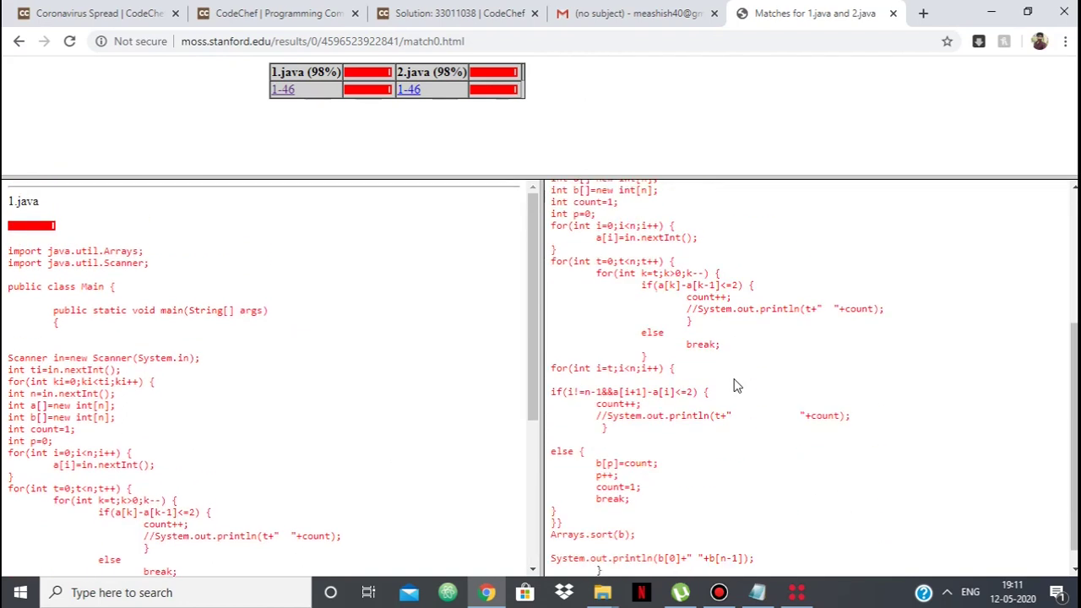
scroll(403, 397, "down", 1)
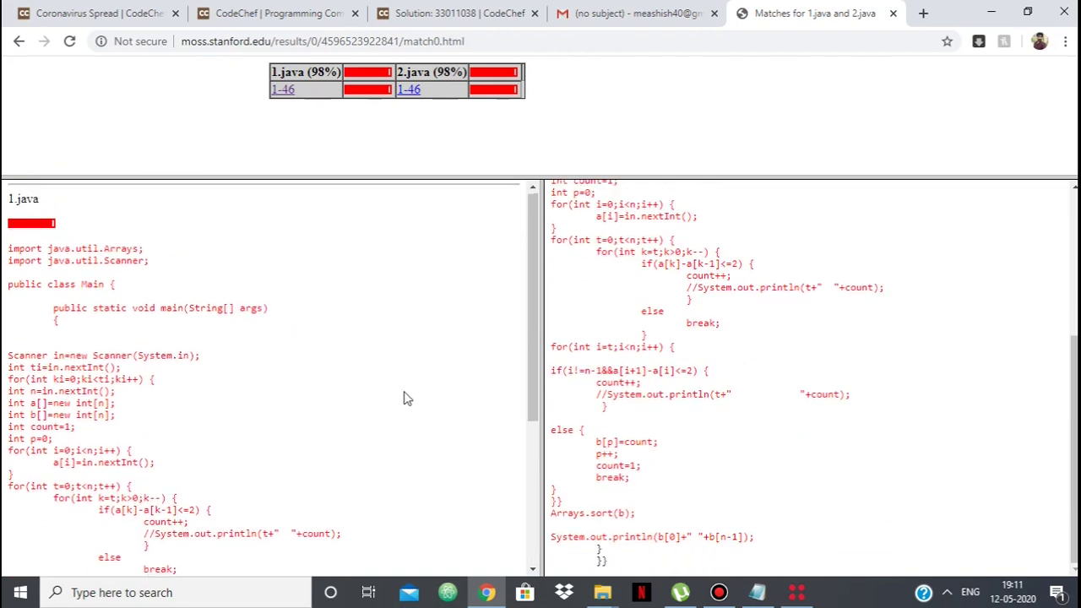
scroll(404, 397, "down", 3)
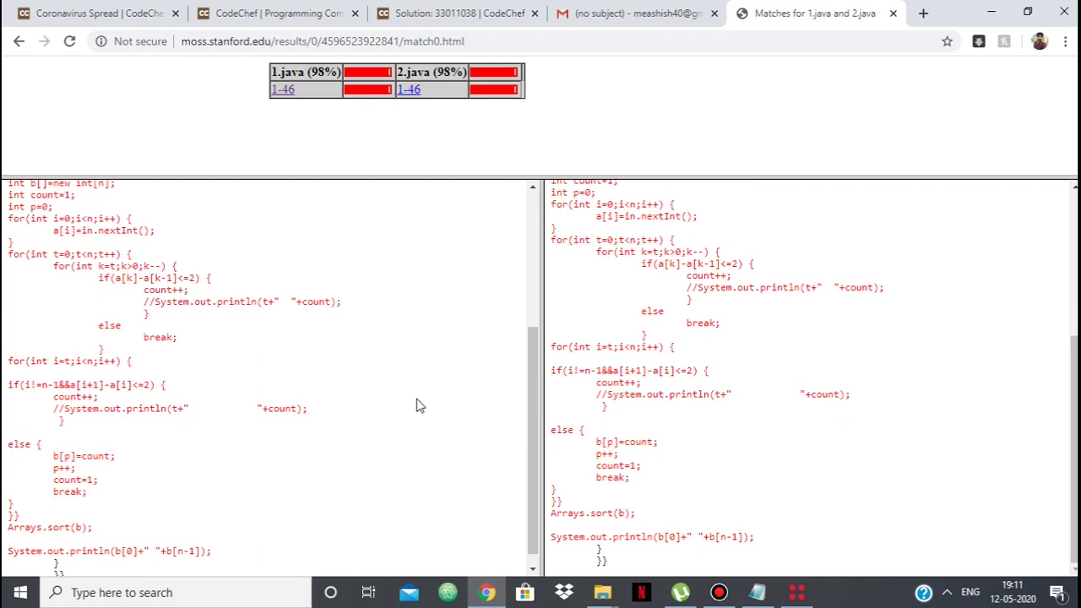
- Switch to the Plag folder, open 2.java in Notepad and maximize its window
mouse_move(604, 589)
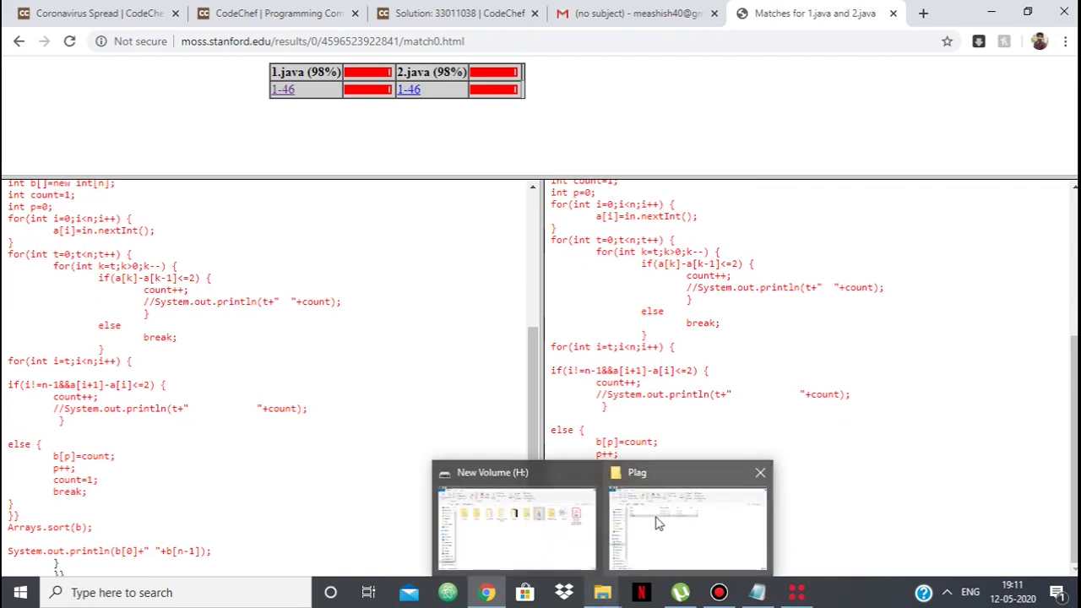
left_click(688, 524)
double_click(456, 191)
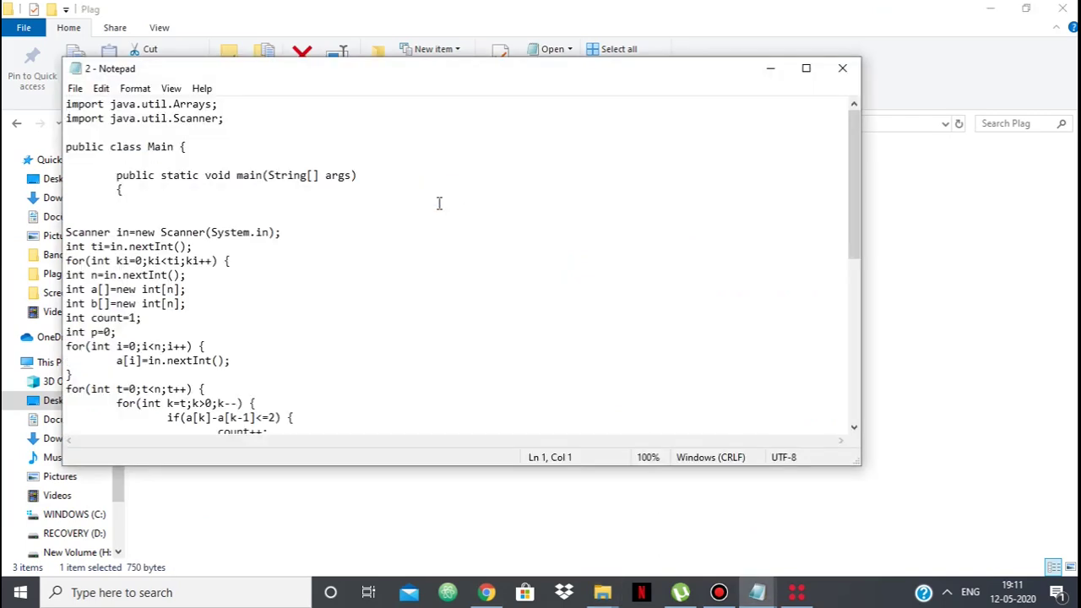
left_click(805, 68)
- In the declarations of 2.java, rename the variable n as m and the arrays a and b as c and d
left_click(39, 216)
key("BackSpace")
key("Delete")
type("m")
key("Down")
key("BackSpace")
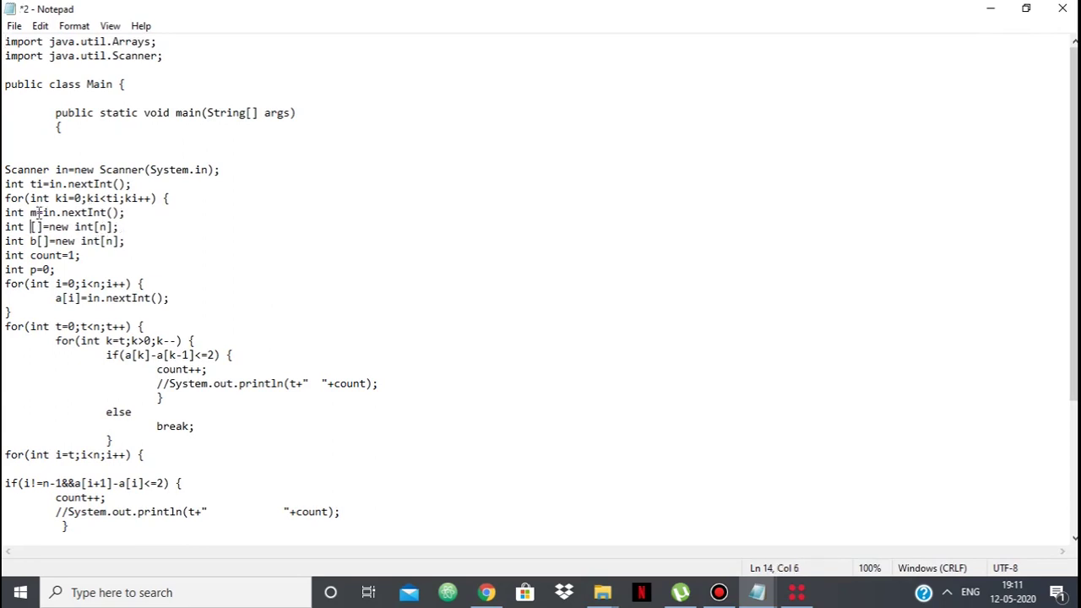
type("c")
key("Down")
key("BackSpace")
type("d")
- In the declarations of 2.java, rename the variable count as cnt and p as q
key("Down")
key("shift+Right")
key("shift+Right")
key("BackSpace")
key("Down")
key("BackSpace")
type("q")
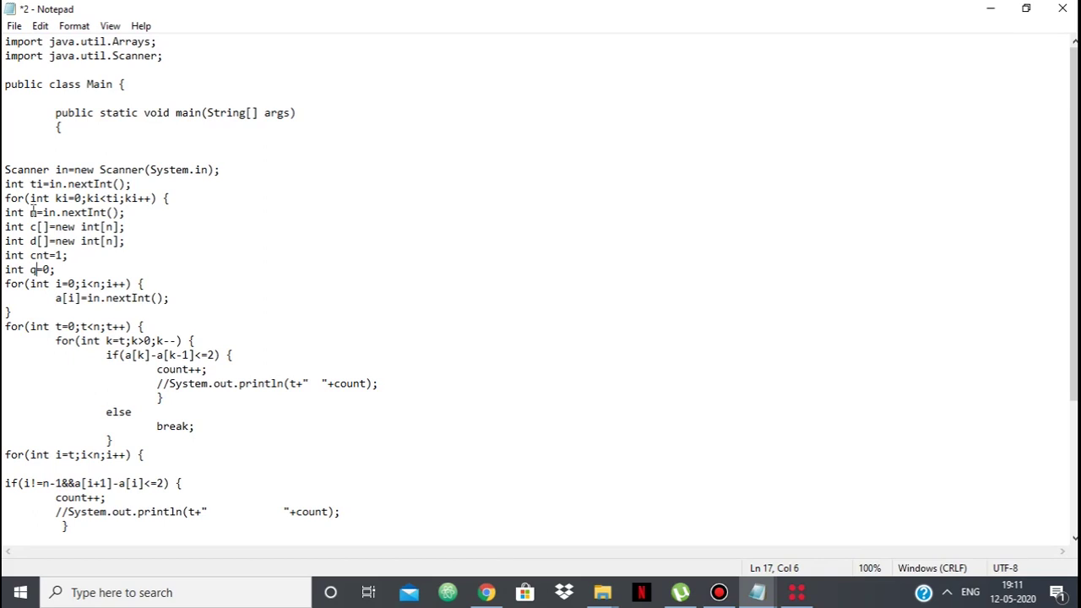
- Change the input loop's counter from i to j throughout its for header and save 2.java
left_click(56, 284)
key("Delete")
type("j")
key("Delete")
type("j")
key("Right")
key("Right")
key("shift+Right")
type("j")
key("ctrl+s")
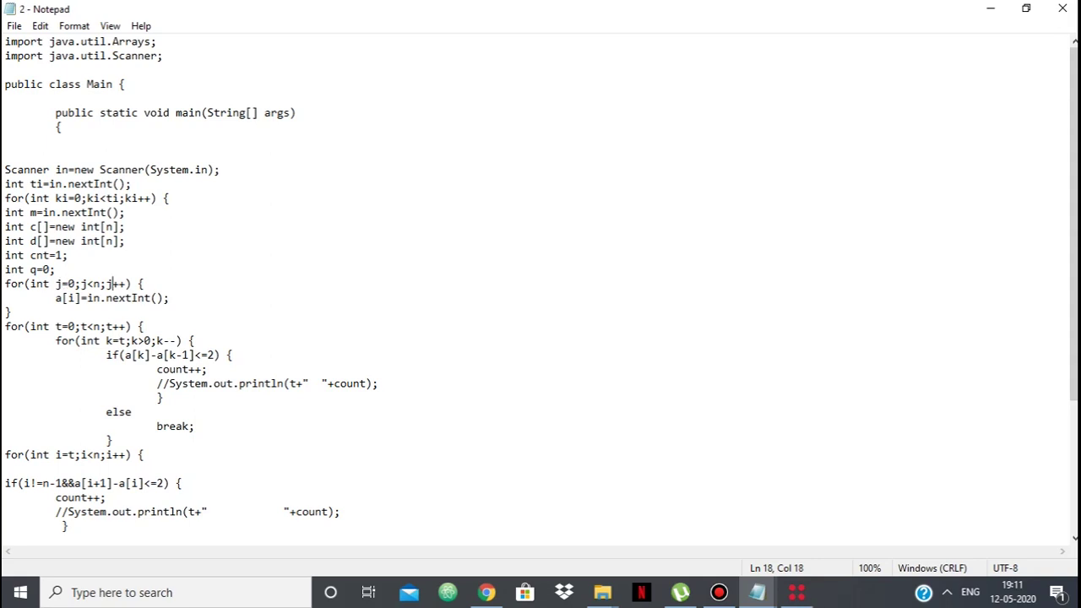
- Return to the Perl command line and rerun perl moss.pl -l java 1.java 2.java on the edited file
key("alt+Tab")
left_click(797, 594)
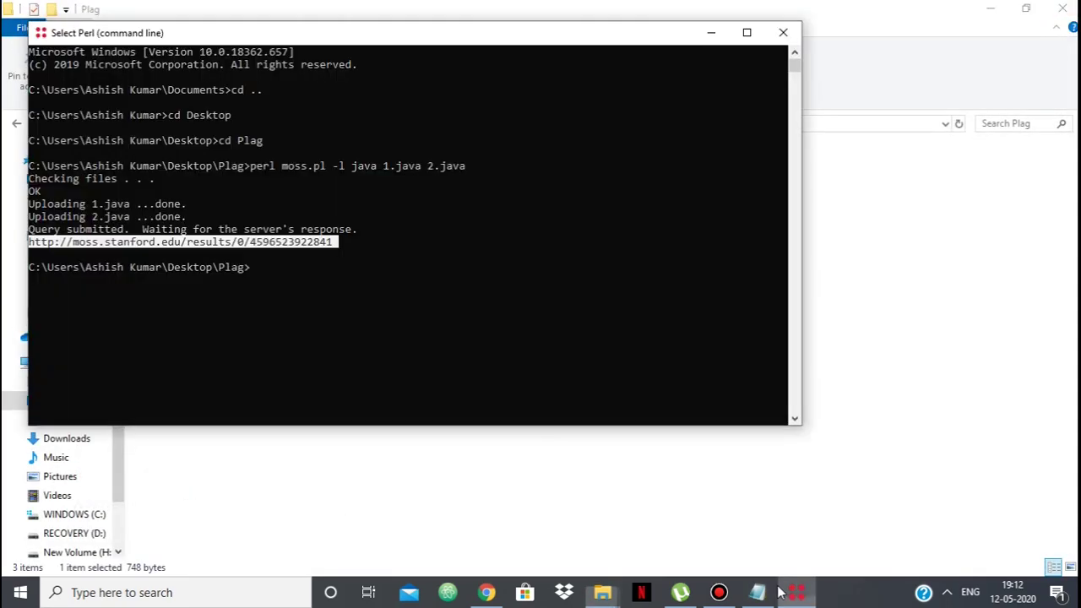
left_click(285, 268)
key("Escape")
type("perl moss")
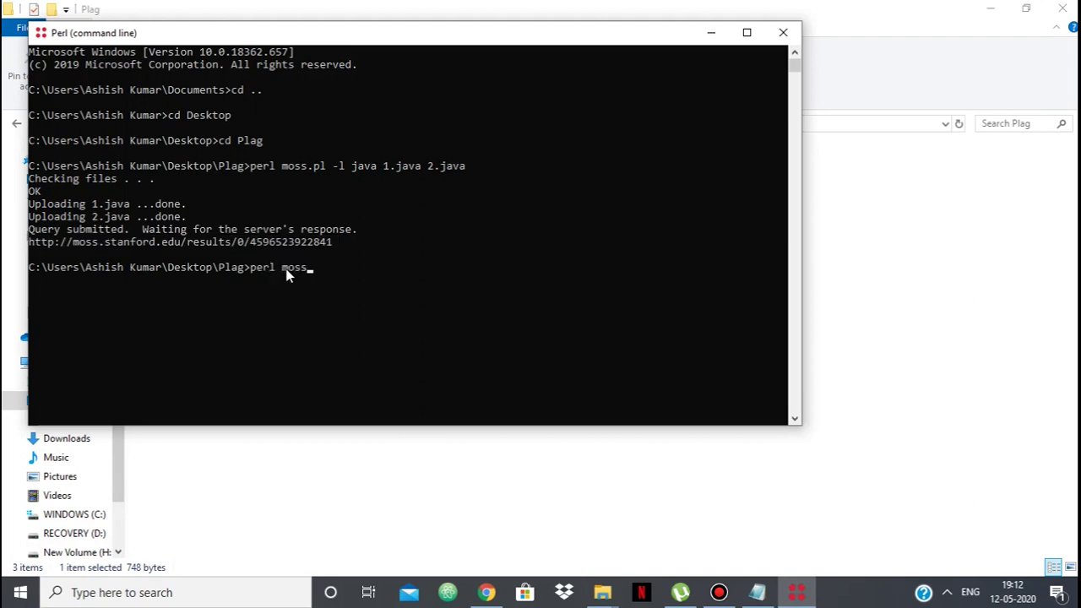
type(".pl -l java 1.java 2.jav")
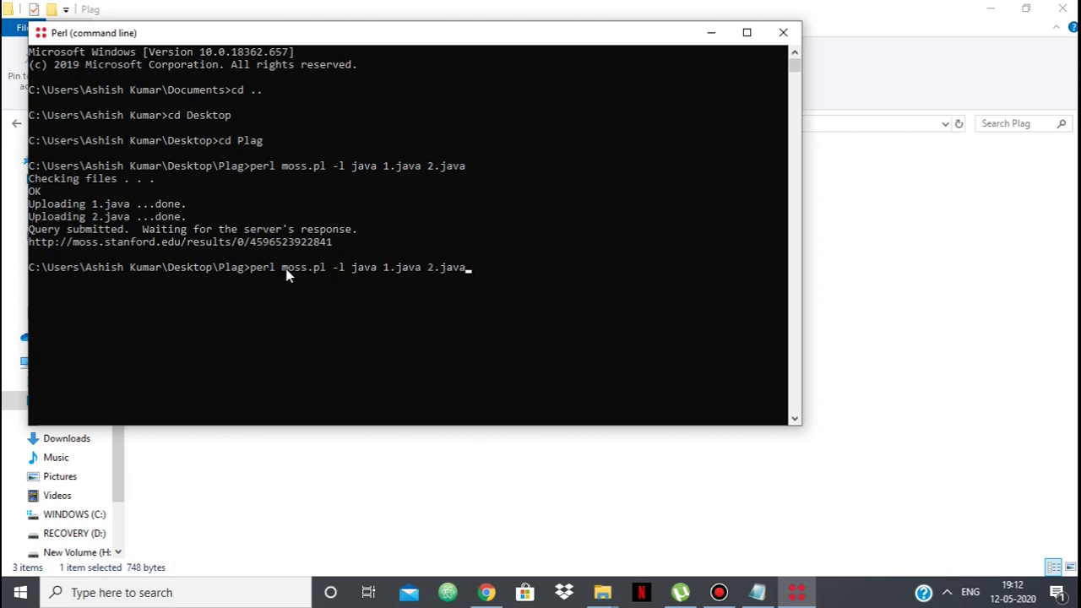
type("a")
key("Return")
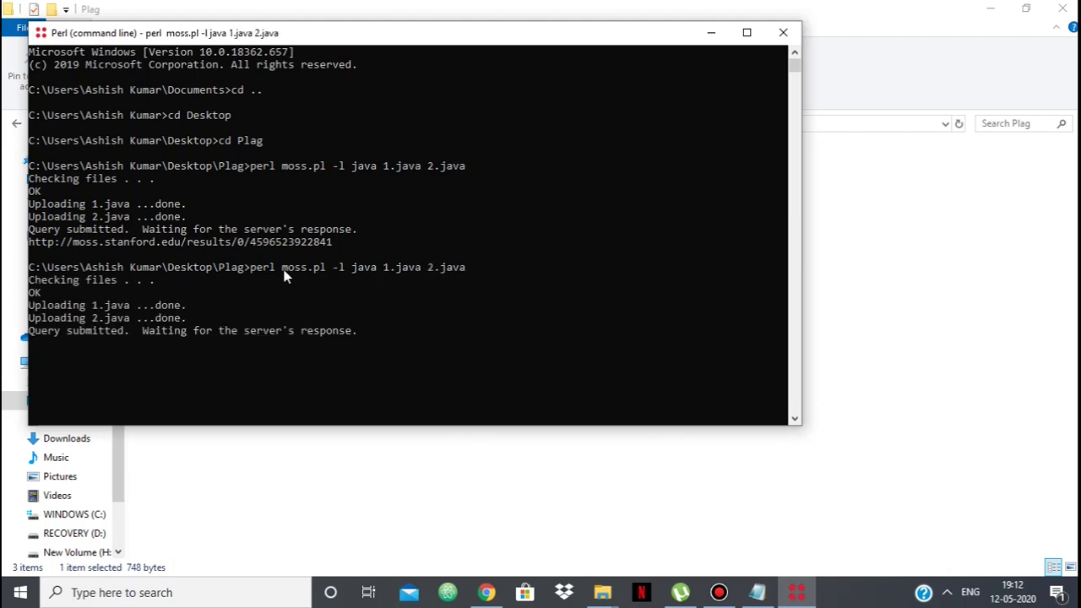
- Copy the results URL of the second Moss run from the command-line output
left_click_drag(336, 343, 33, 352)
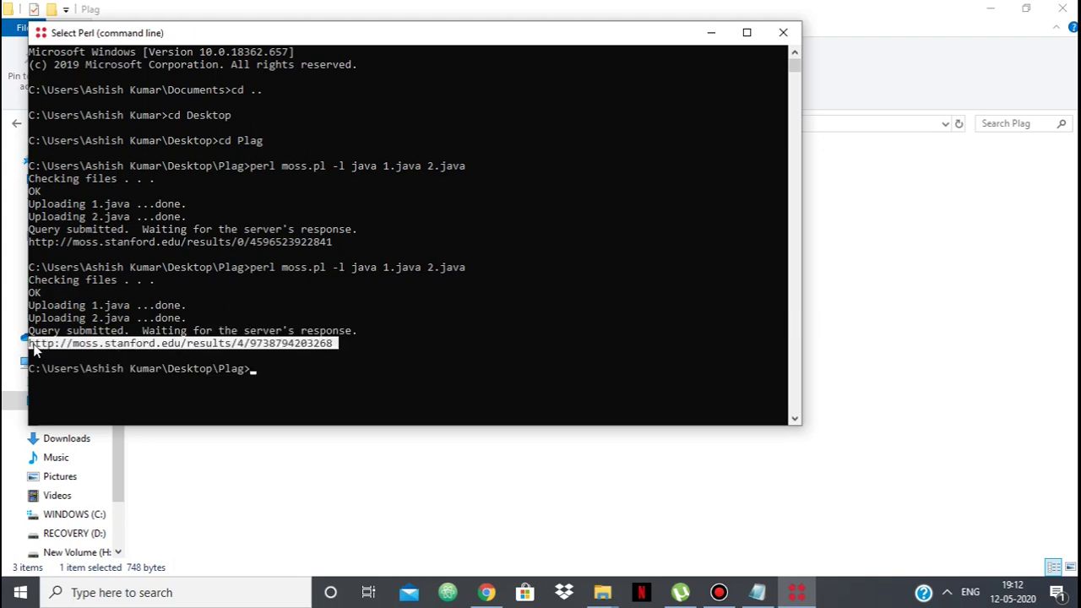
right_click(34, 346)
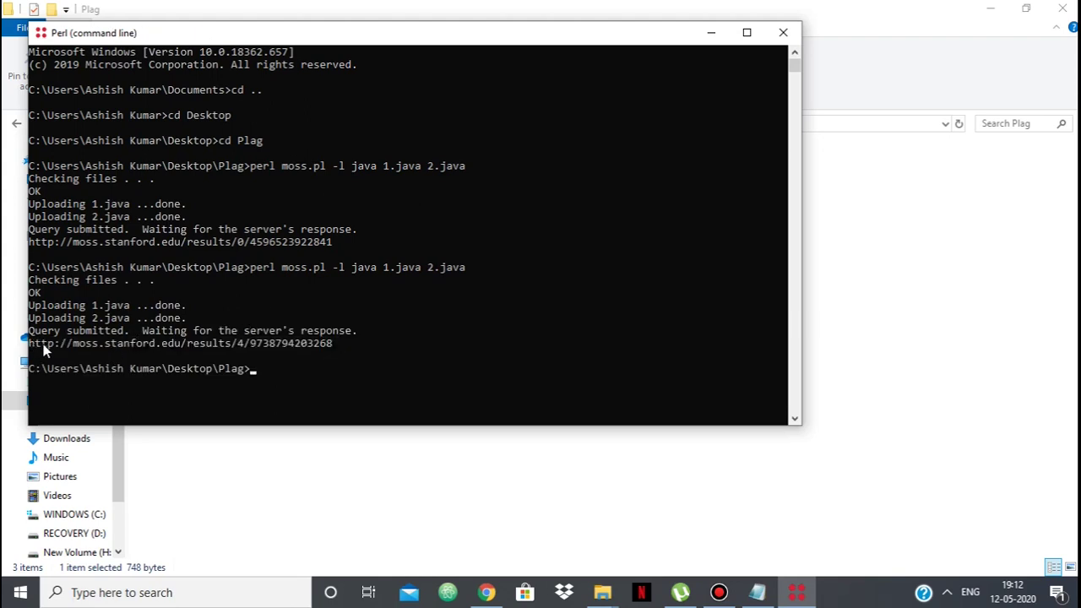
left_click_drag(332, 343, 32, 348)
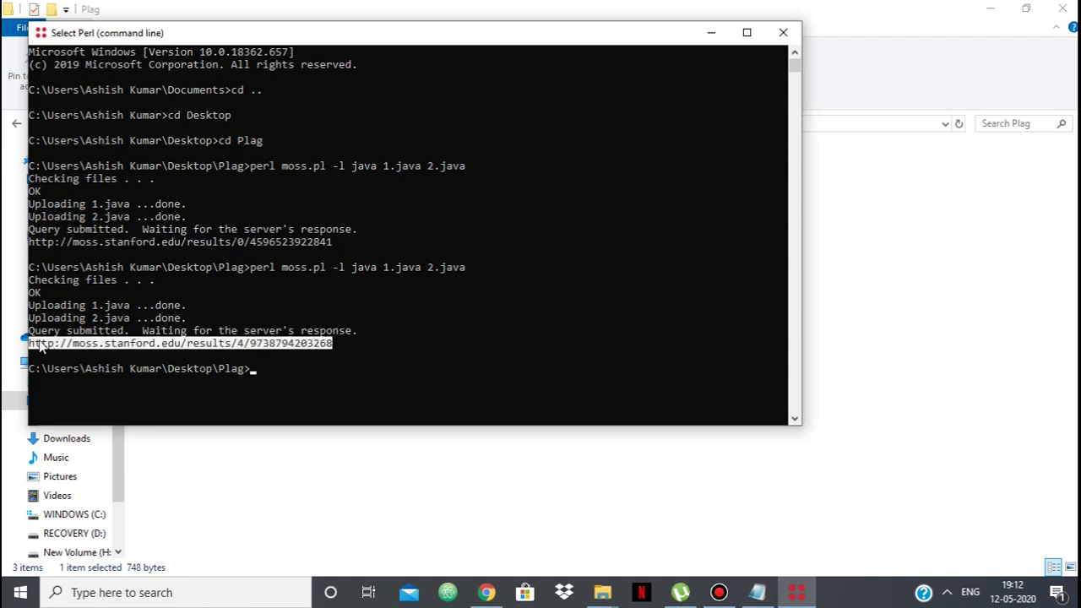
- Switch to Chrome and load the second run's results URL in the current tab
left_click(486, 593)
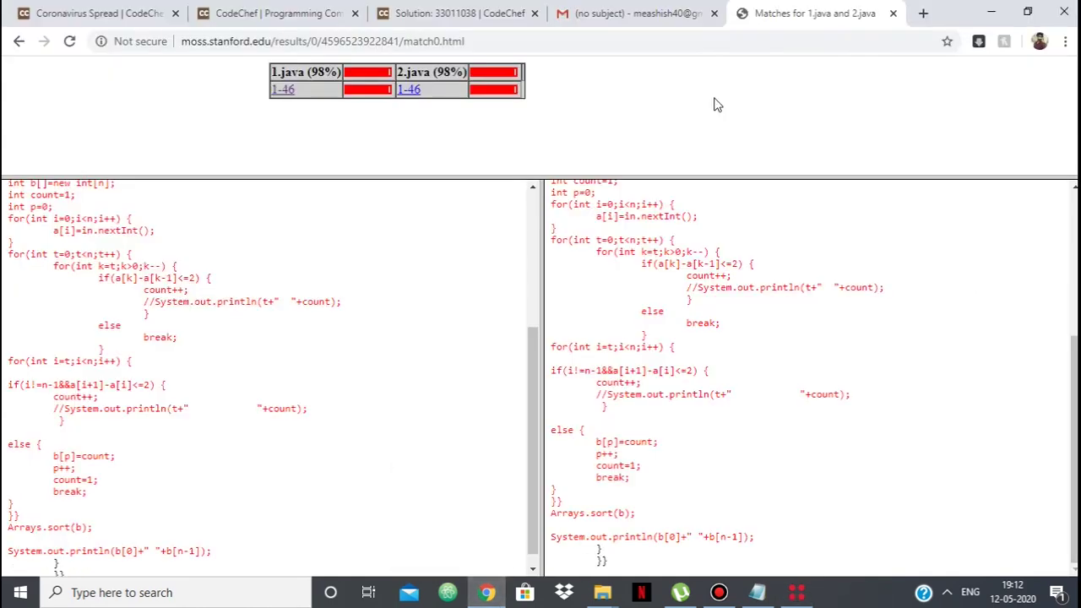
left_click(682, 40)
key("ctrl+v")
key("Return")
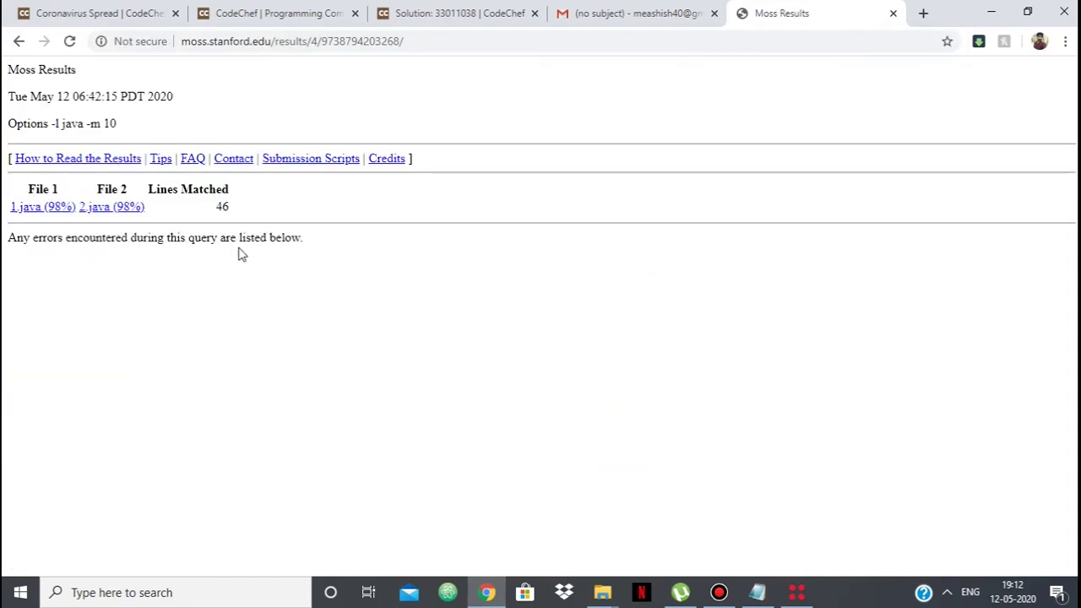
- Open the new match and compare the renamed variables in 2.java with the code of 1.java
left_click(123, 214)
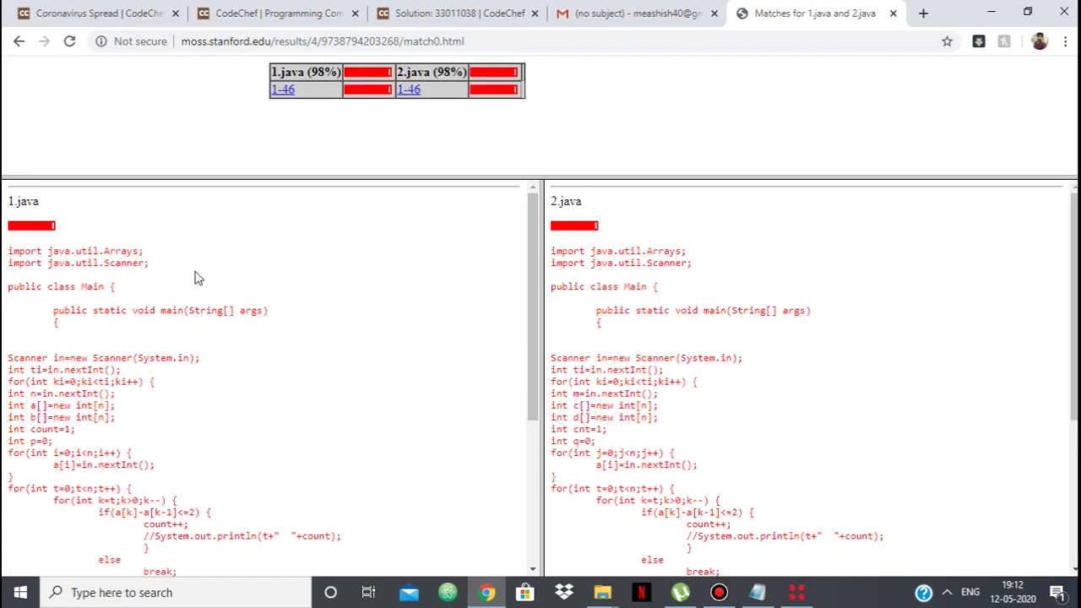
scroll(648, 350, "down", 3)
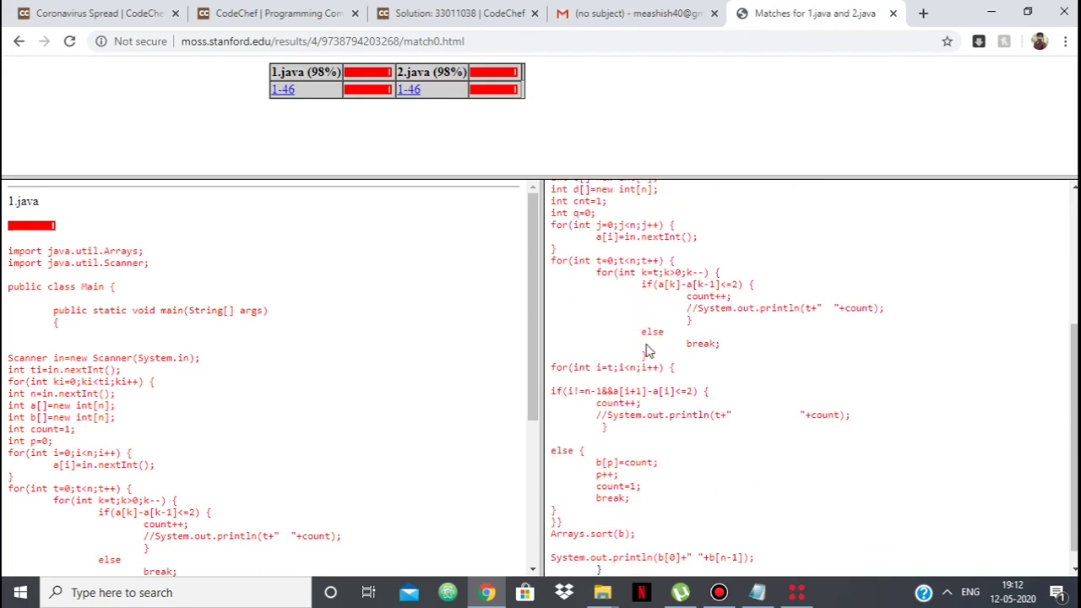
scroll(648, 344, "up", 3)
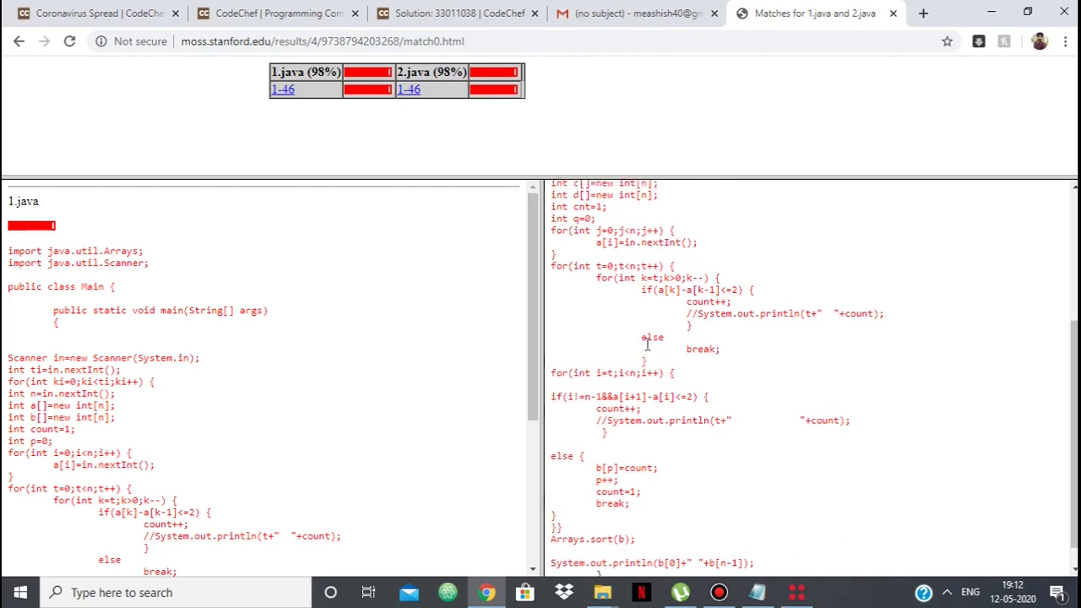
- Switch to the Plag folder and reopen 2.java in Notepad at the input-reading loop
mouse_move(604, 595)
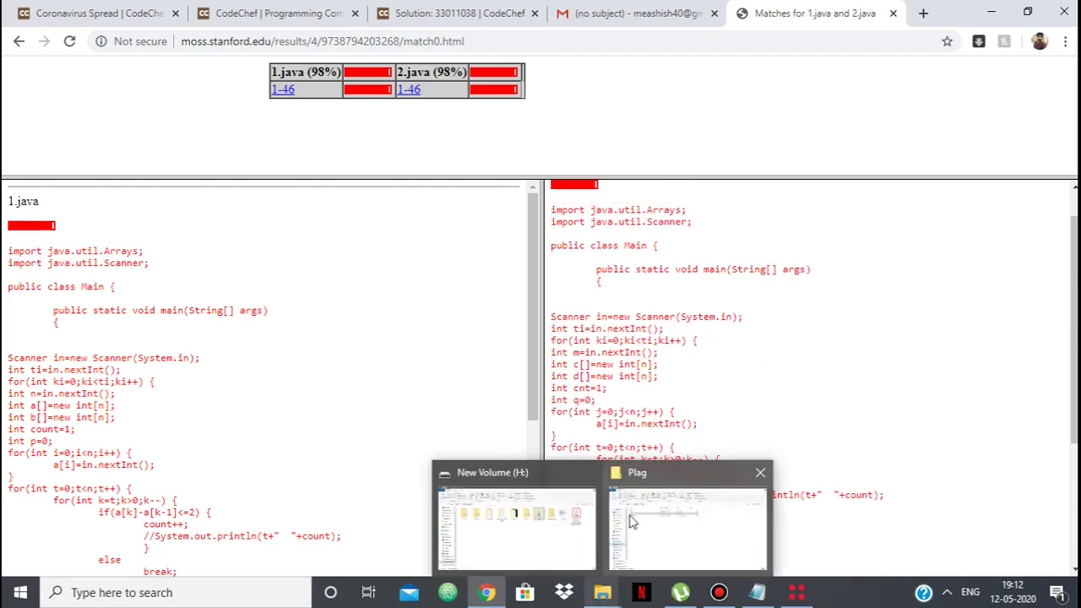
left_click(631, 522)
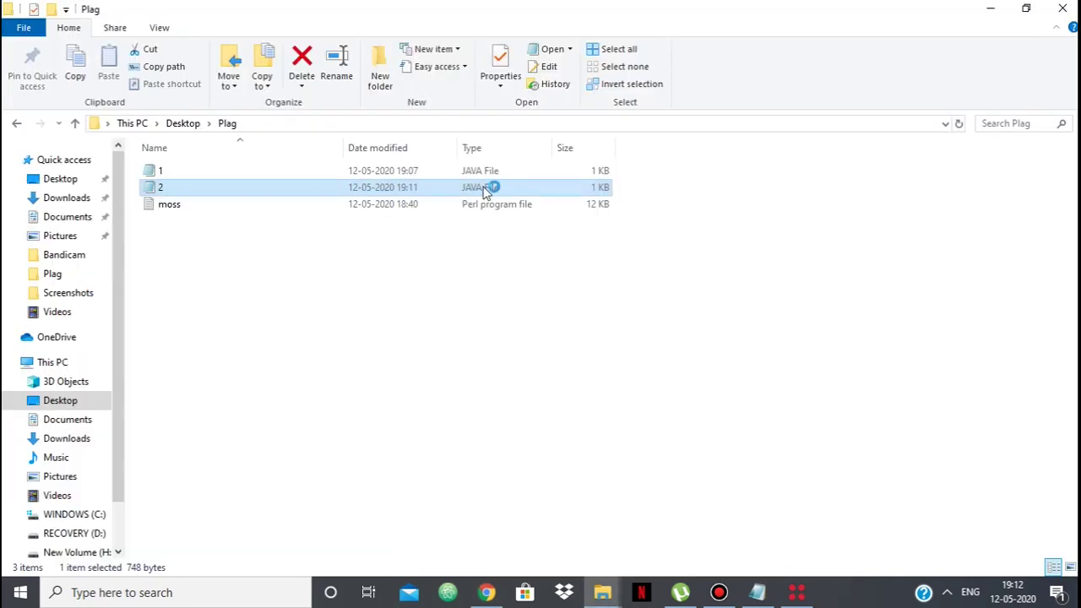
double_click(490, 189)
scroll(292, 325, "down", 1)
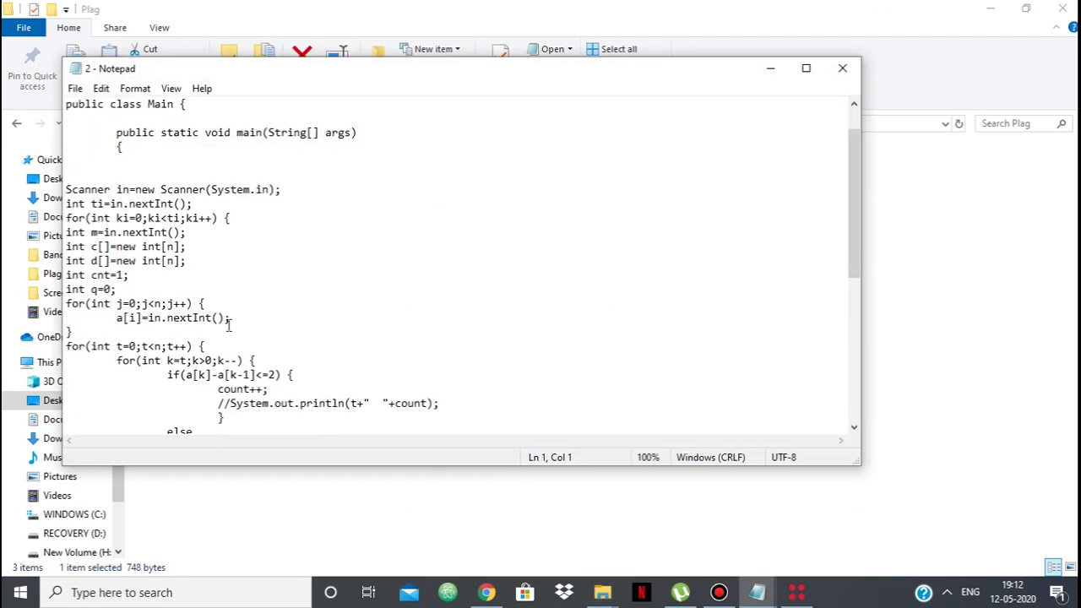
- Insert an empty loop "for(int j=0;j<100;j++) { }" after the input-reading loop in 2.java, and save the file
left_click(176, 331)
key("Return")
type("f")
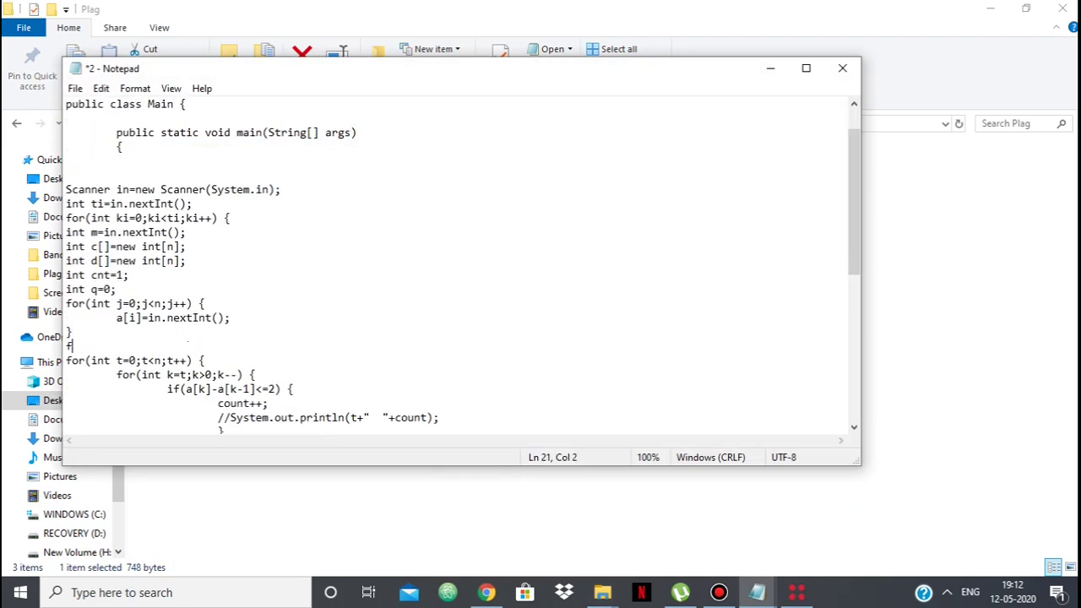
type("or(int j=0;j<100")
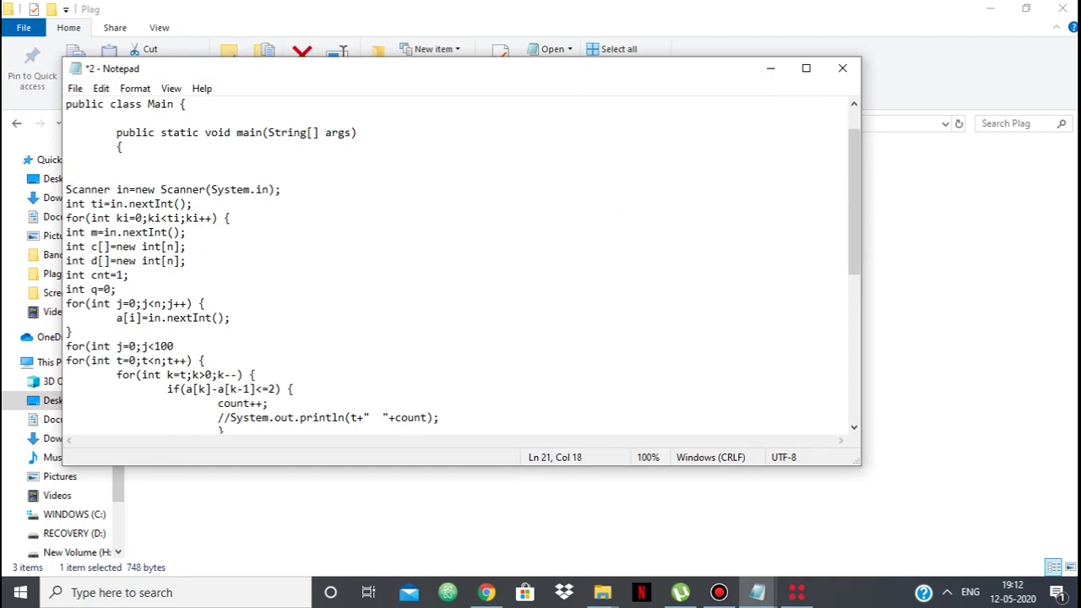
type(";j++)")
key("Return")
type("{")
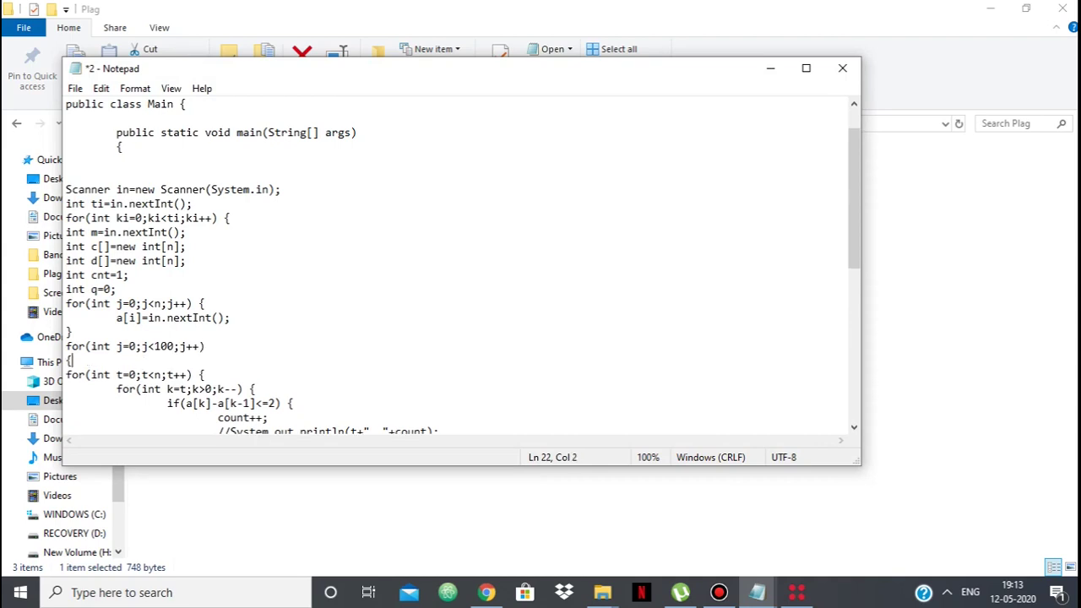
key("Return")
type("}")
key("ctrl+s")
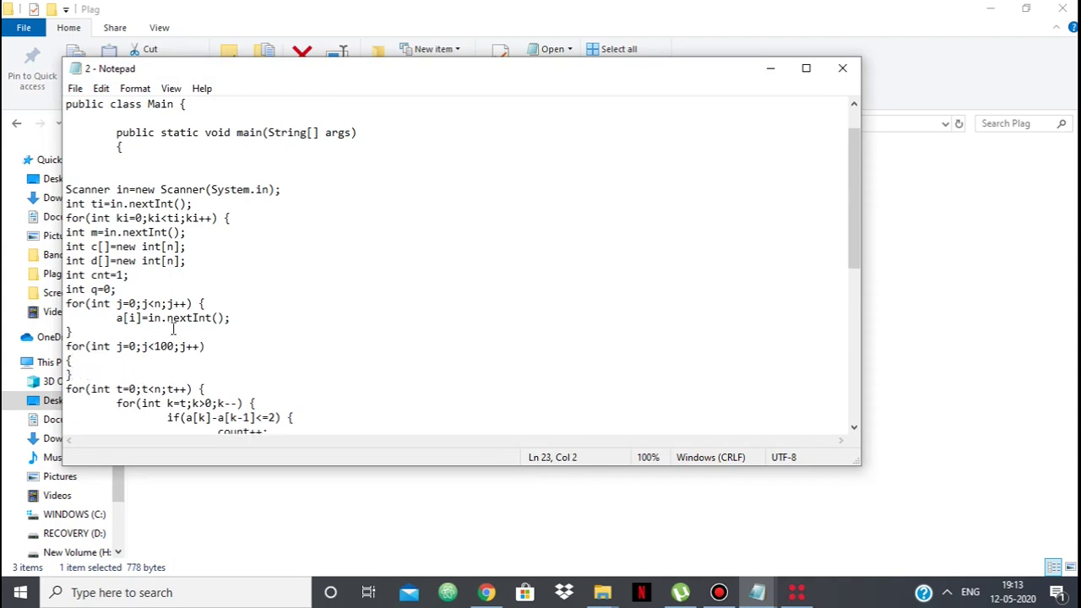
left_click(829, 79)
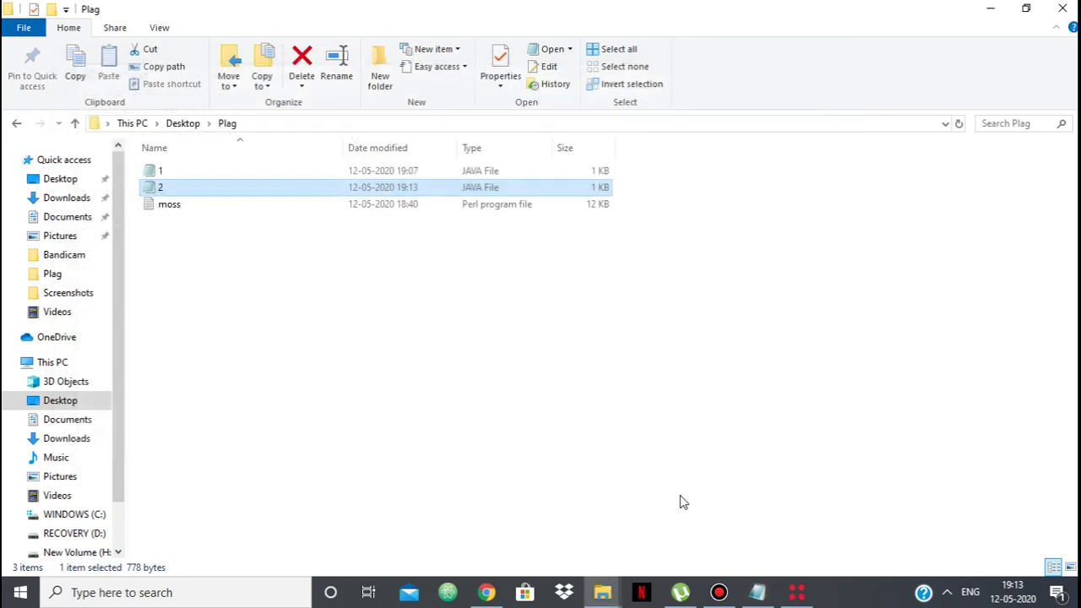
- Switch to the Perl command line and run the third Moss check with "perl moss.pl -l java 1.java 2.java"
left_click(798, 587)
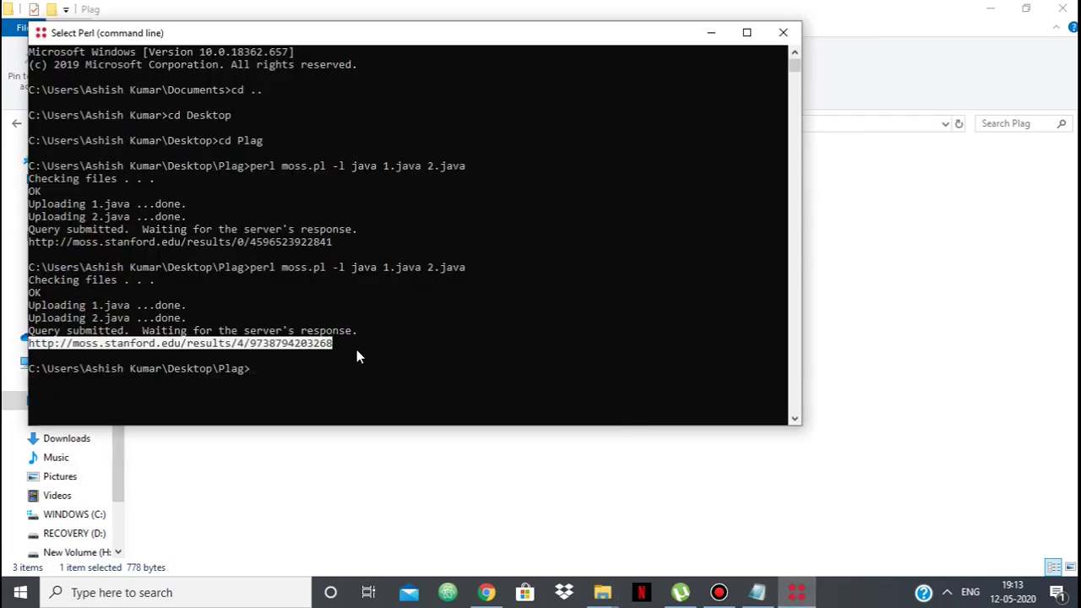
type("perl")
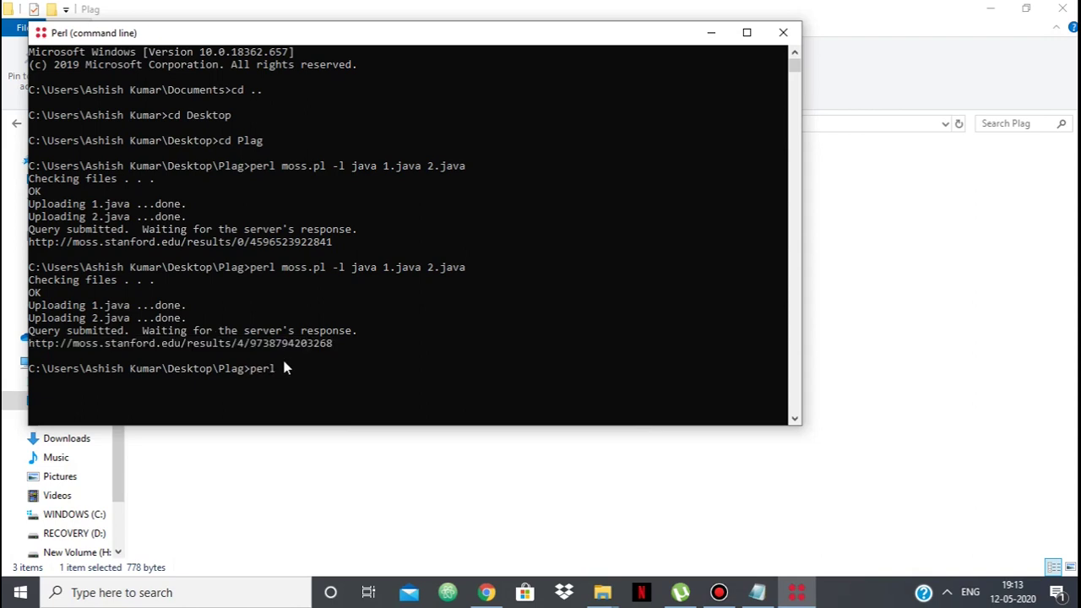
type(" moss.pl -l java 1.java 2.java")
key("Return")
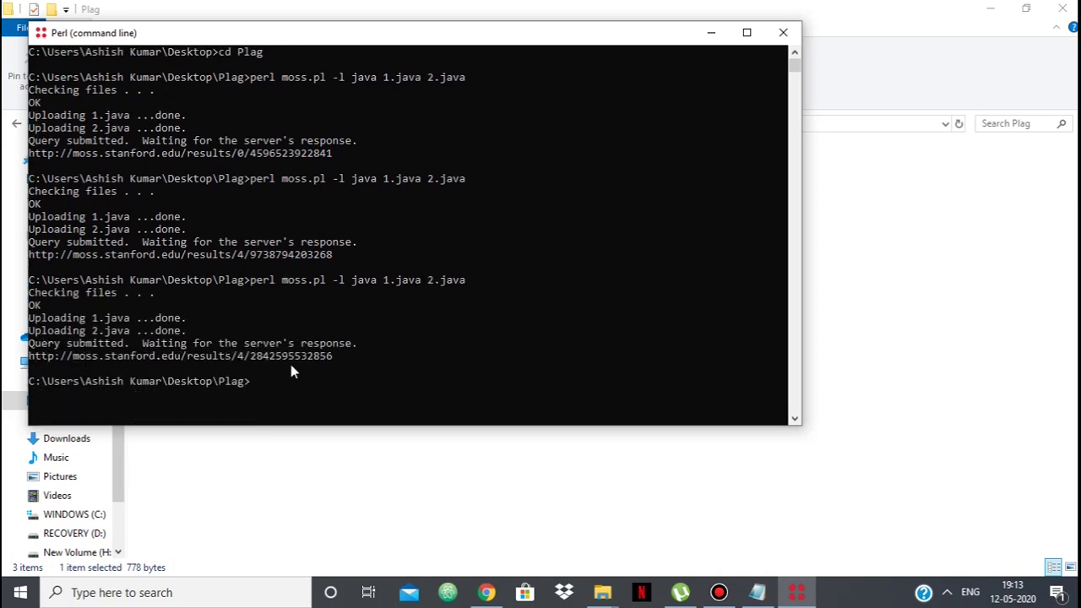
- Copy the third run's results URL from the command-line output and load it in Chrome's current tab
left_click_drag(335, 357, 34, 359)
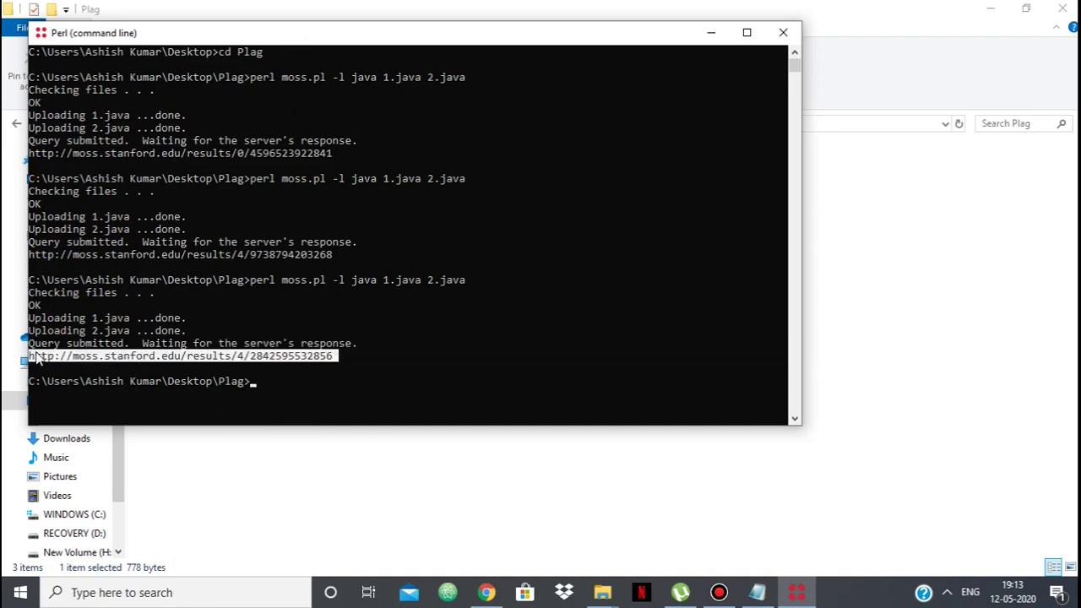
right_click(36, 359)
left_click(485, 592)
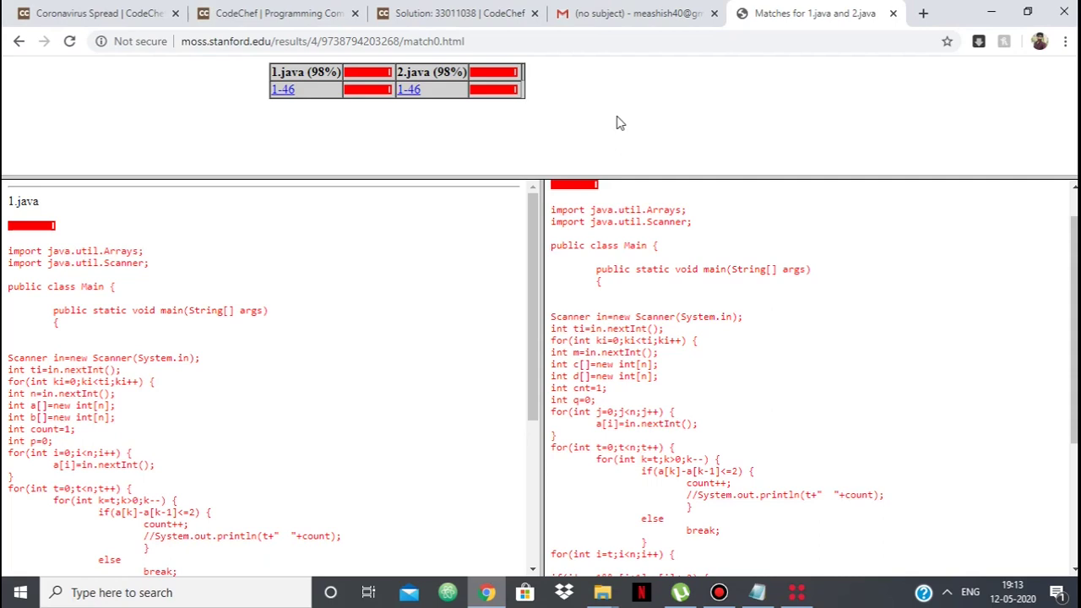
left_click(599, 42)
key("ctrl+v")
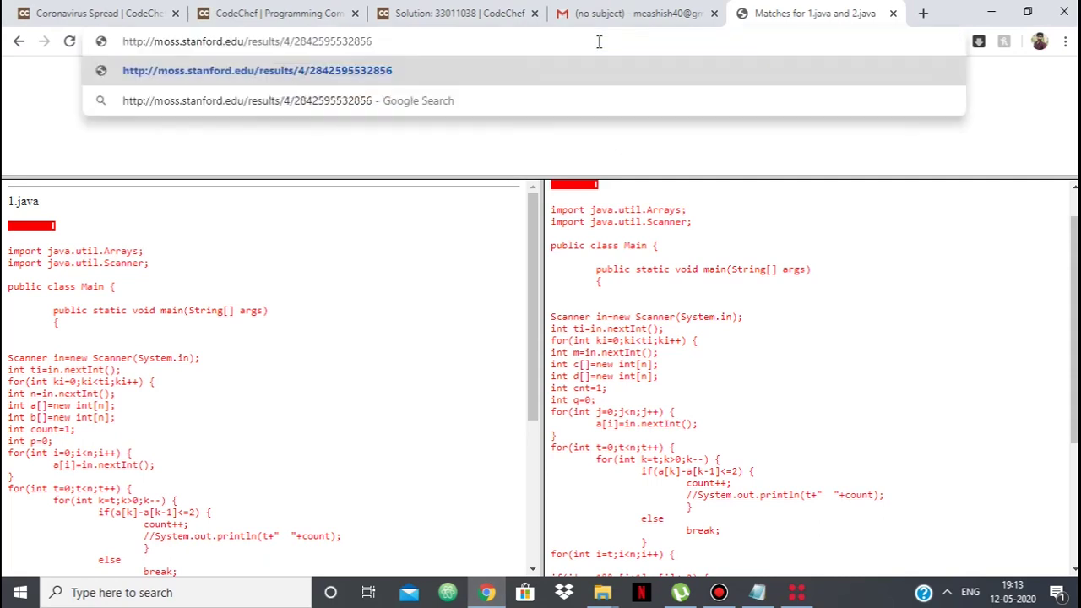
key("Return")
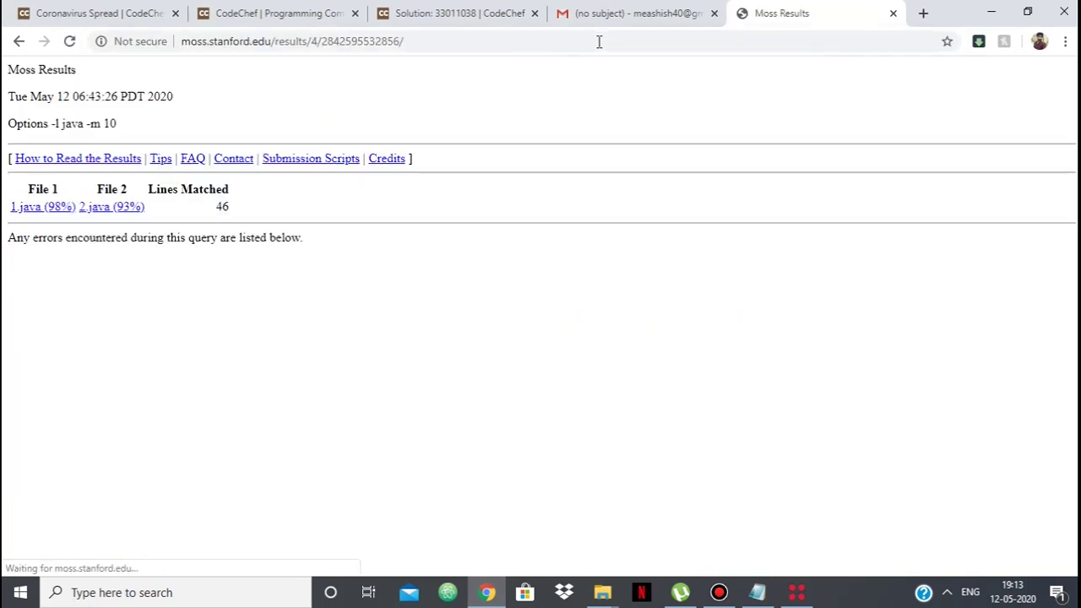
- Open the third run's match and examine how the added empty loop in 2.java affects the matched blocks against 1.java
left_click(65, 210)
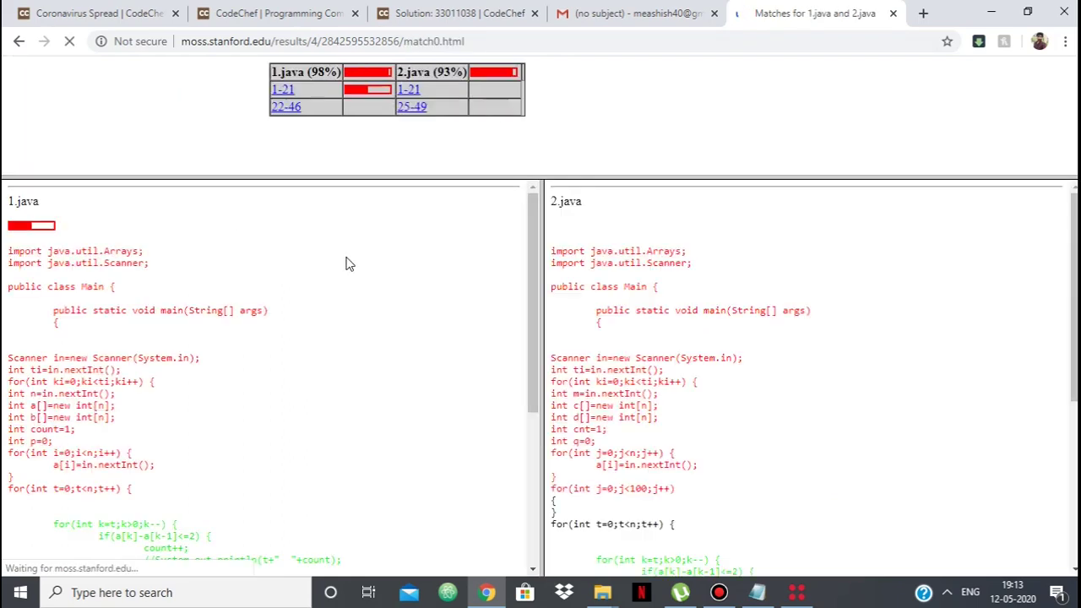
scroll(412, 350, "down", 2)
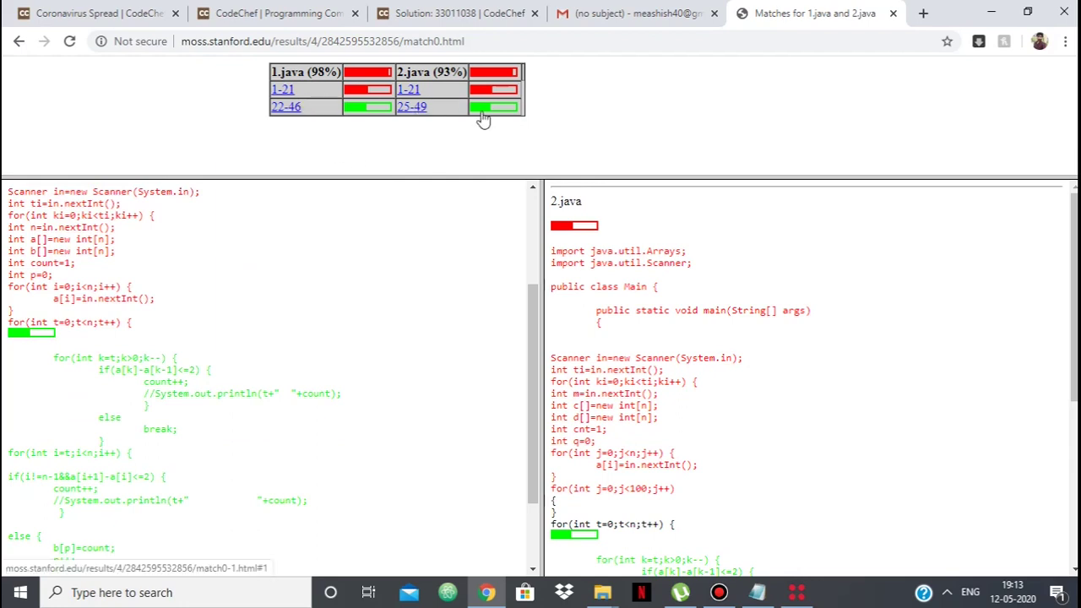
scroll(482, 249, "down", 2)
scroll(711, 380, "down", 6)
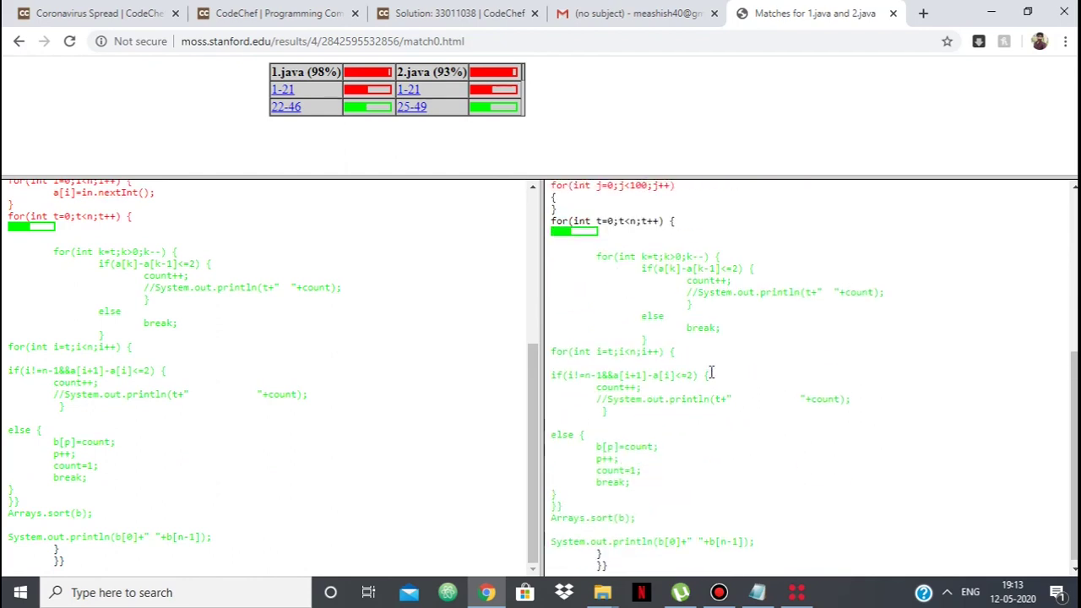
scroll(707, 373, "up", 3)
scroll(497, 366, "up", 5)
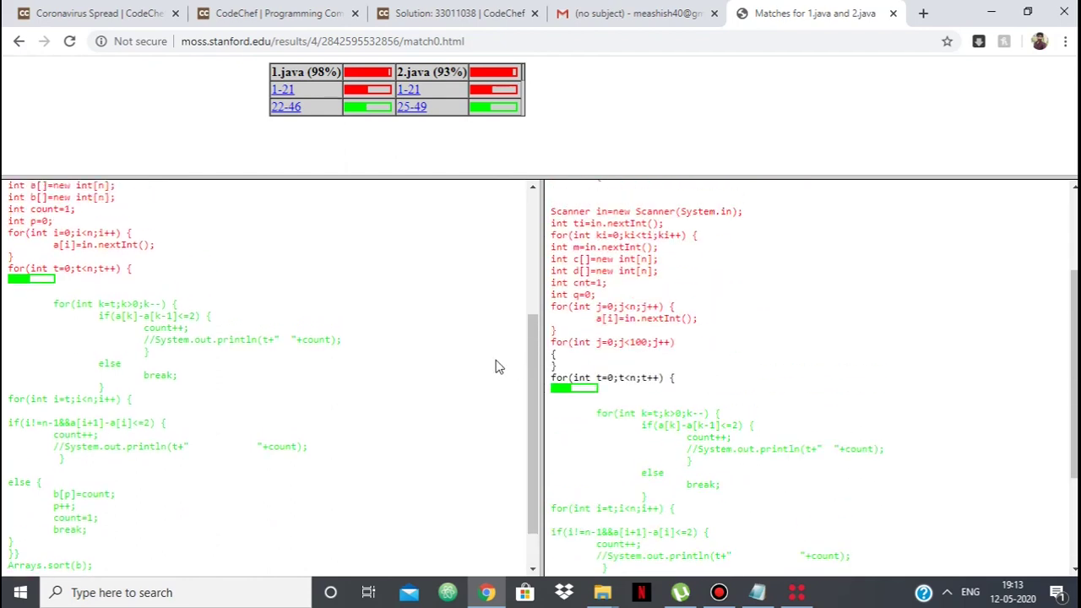
scroll(705, 383, "up", 1)
scroll(706, 383, "up", 3)
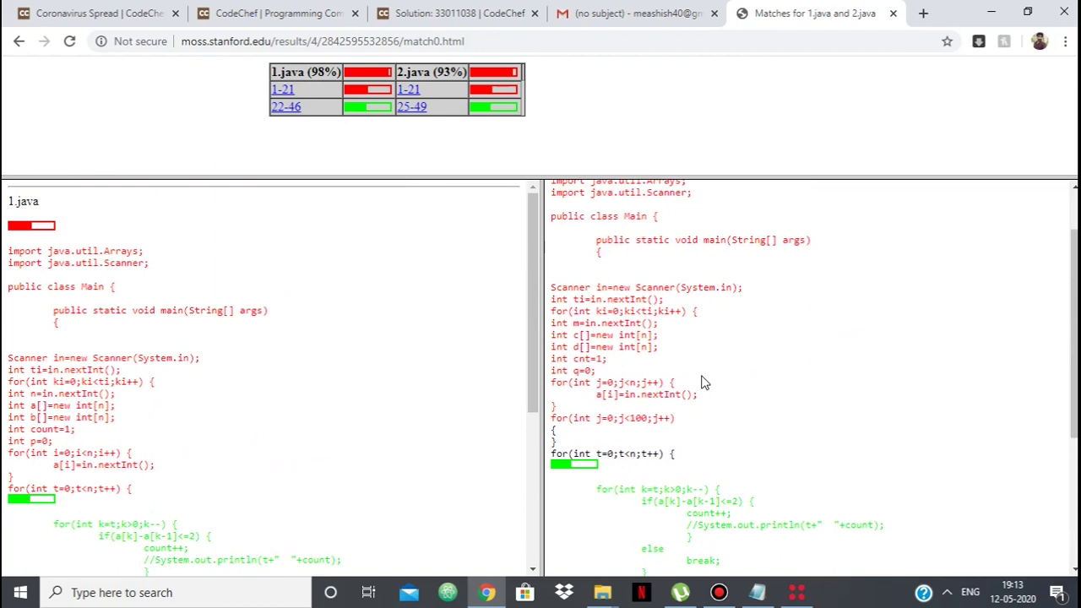
scroll(705, 382, "down", 2)
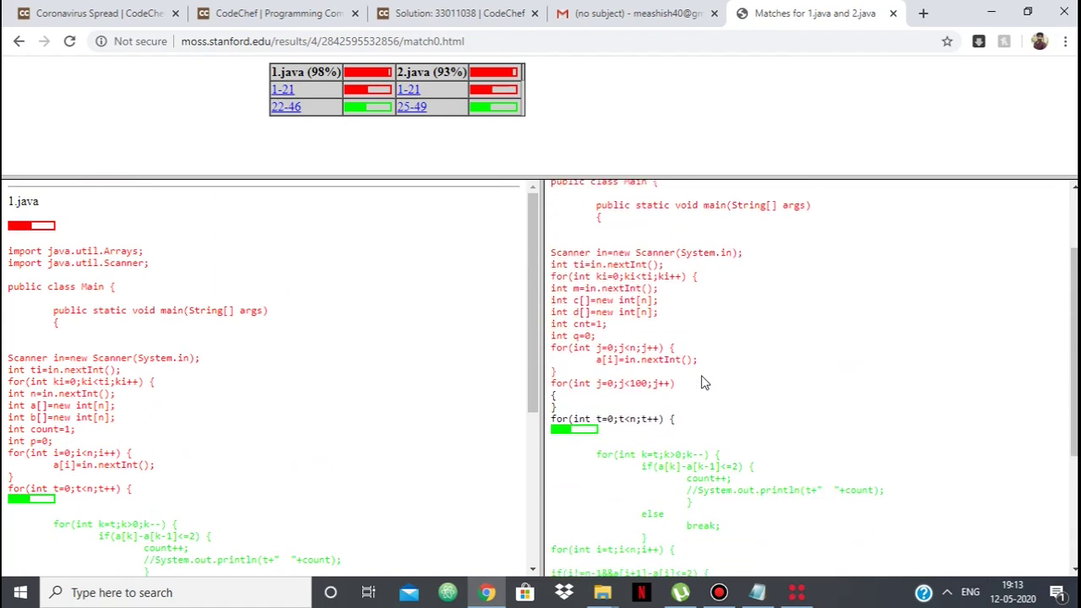
left_click_drag(568, 419, 560, 244)
- Close the remaining Notepad window and reopen 2.java from the Plag folder
left_click(757, 592)
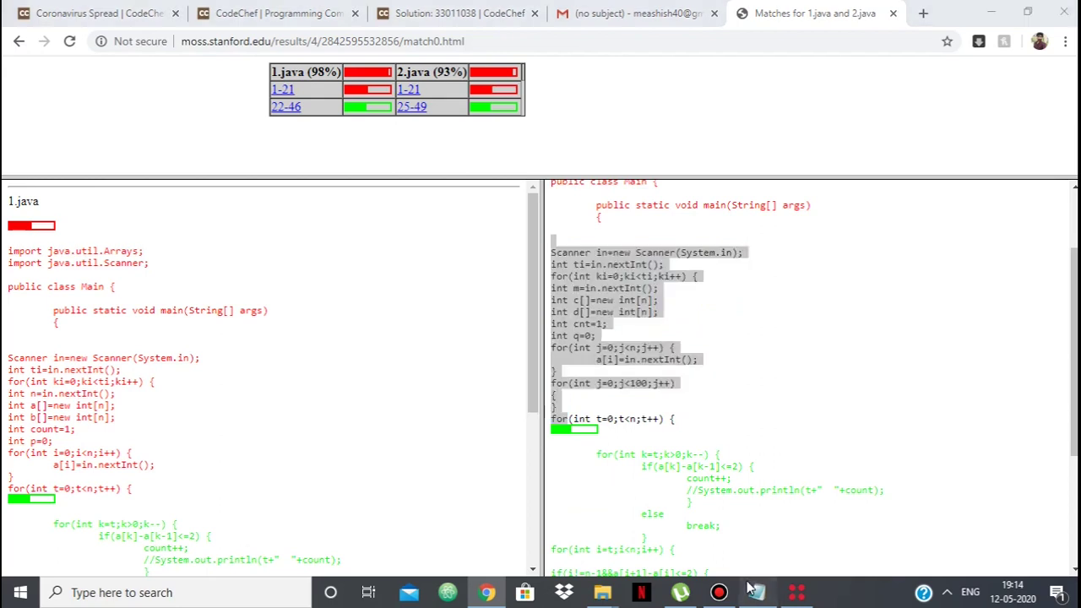
left_click(842, 68)
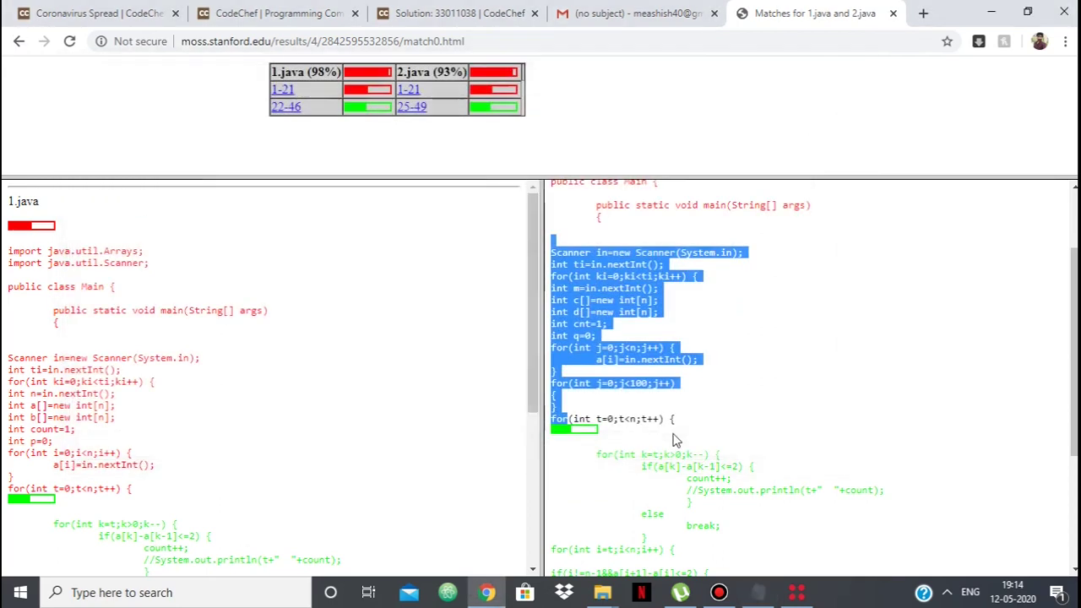
mouse_move(600, 593)
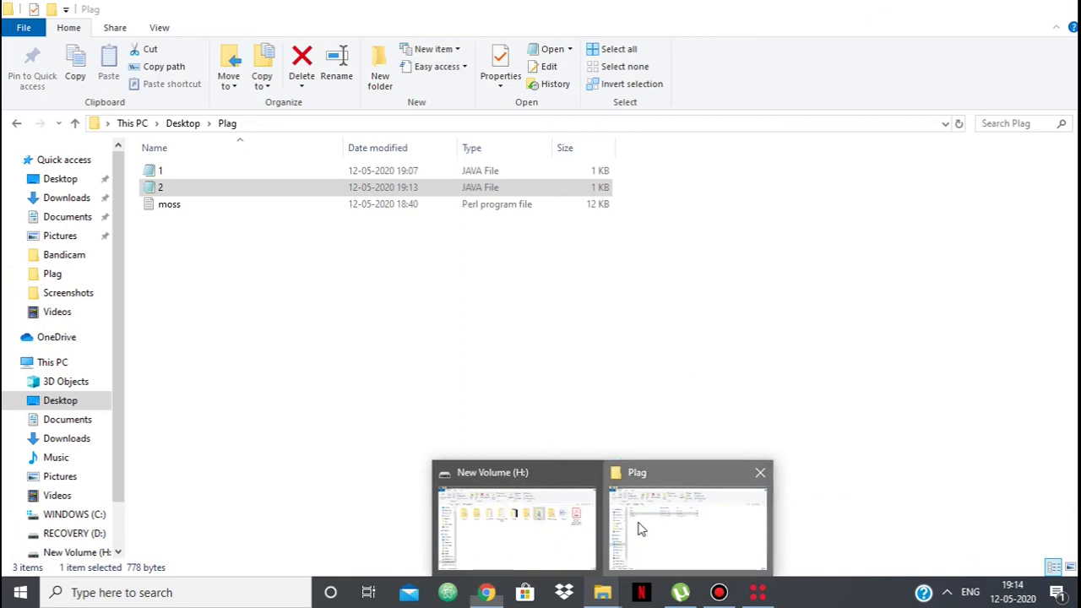
left_click(680, 530)
double_click(402, 190)
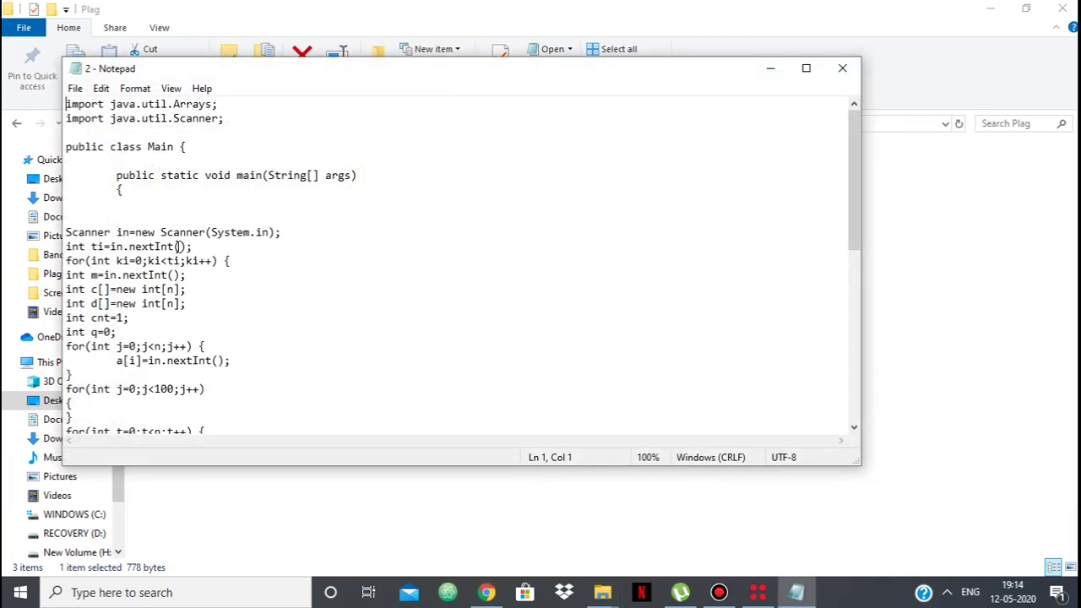
- Add leading spaces to the lines from the Scanner declaration through "int d[]=new int[n];" in 2.java, then save and close it
left_click(68, 233)
left_click(66, 247)
left_click(66, 261)
left_click(67, 275)
left_click(66, 290)
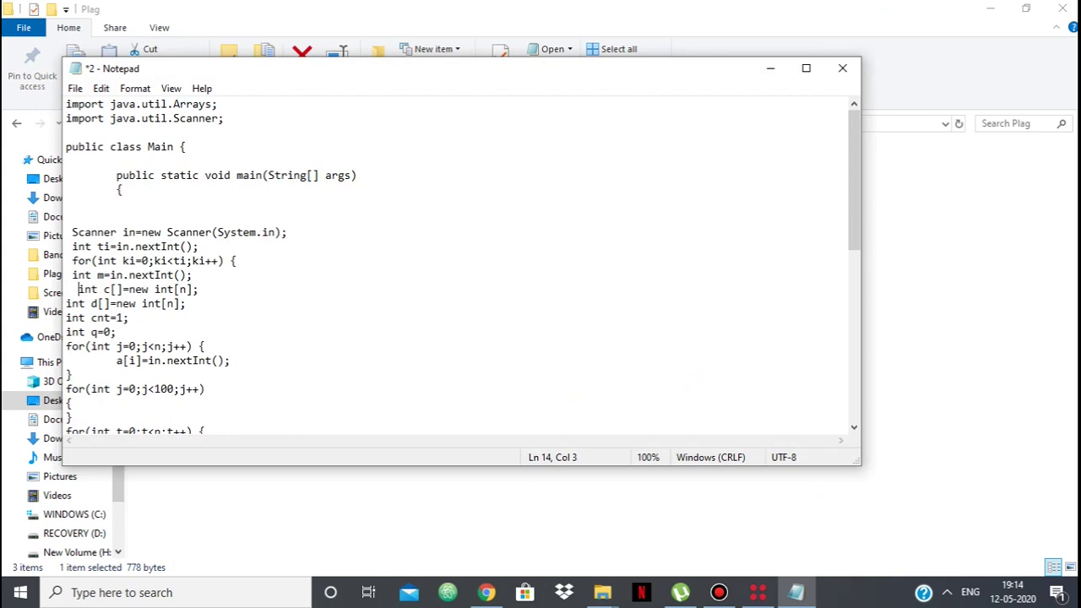
key("Down")
key("Home")
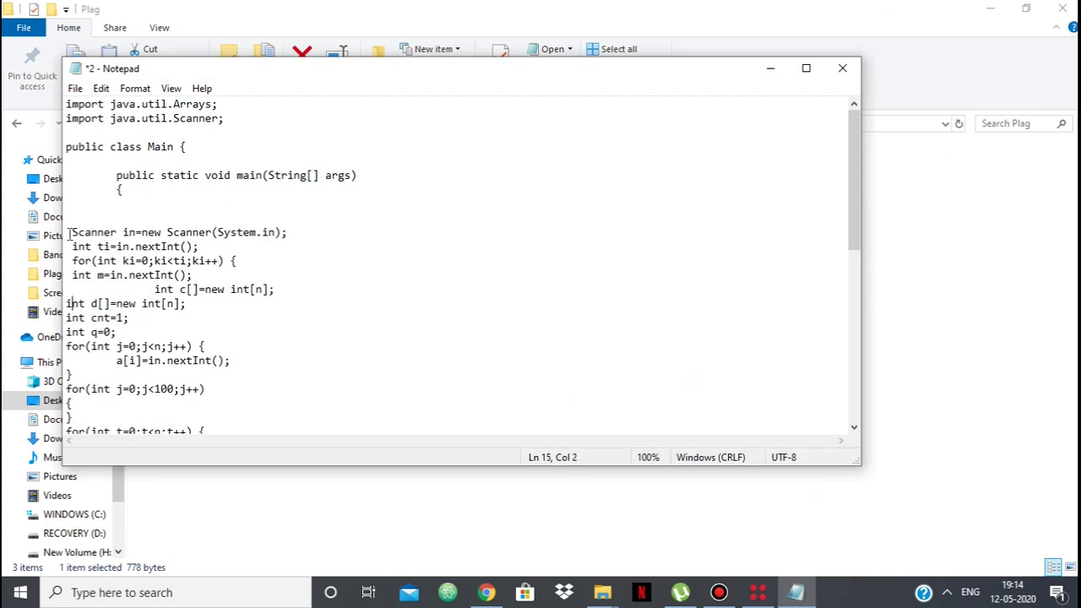
key("ctrl+s")
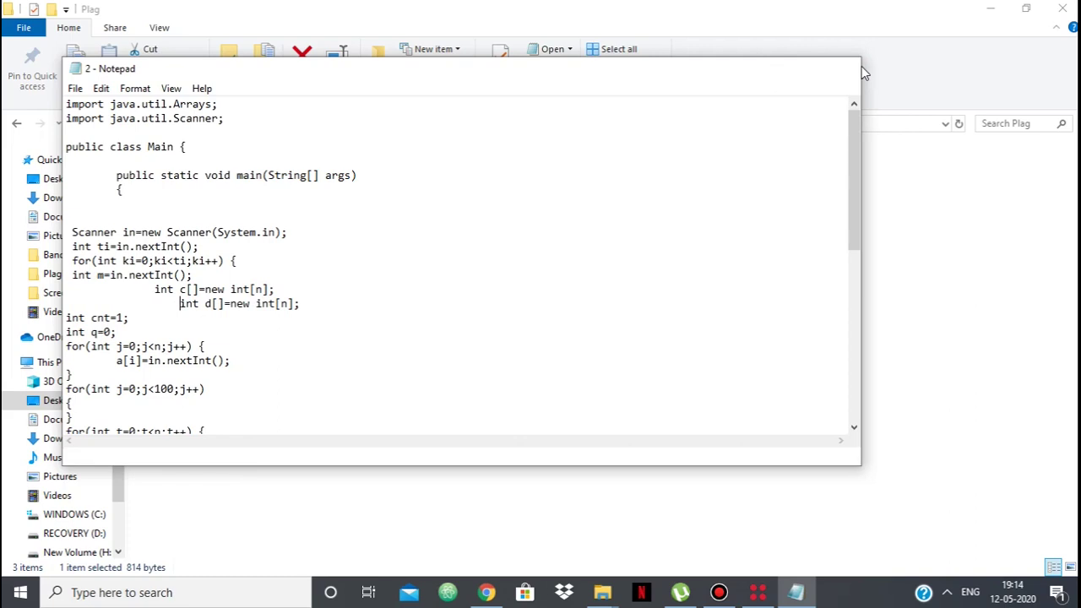
left_click(842, 68)
- Run Moss a fourth time in the Perl command line with "perl moss.pl -l java 1.java 2.java"
left_click(758, 593)
type("perl m")
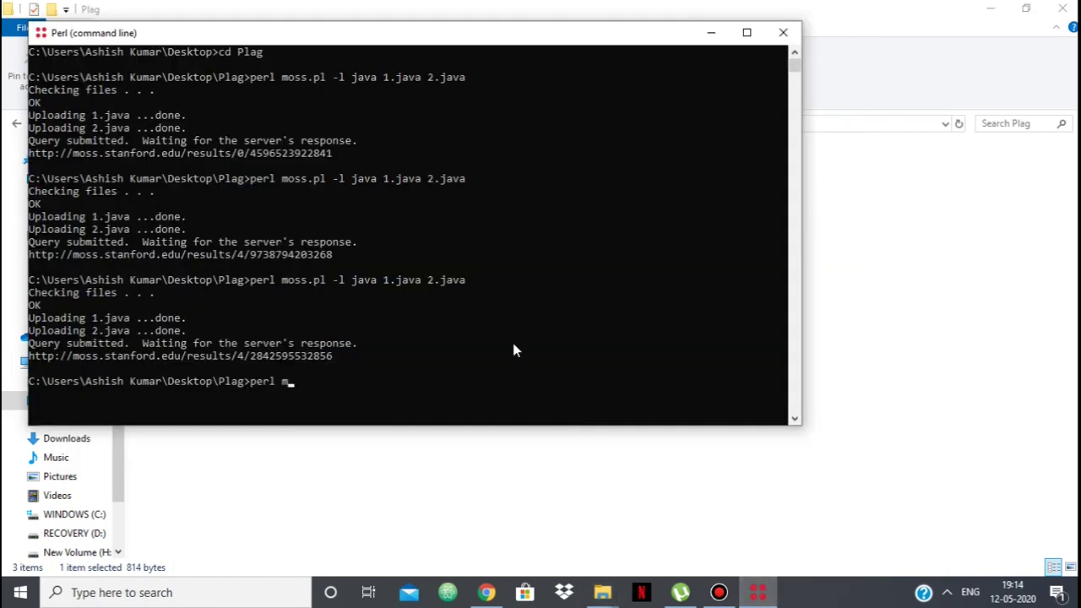
type("oss.pl -l java 1.java 2.java")
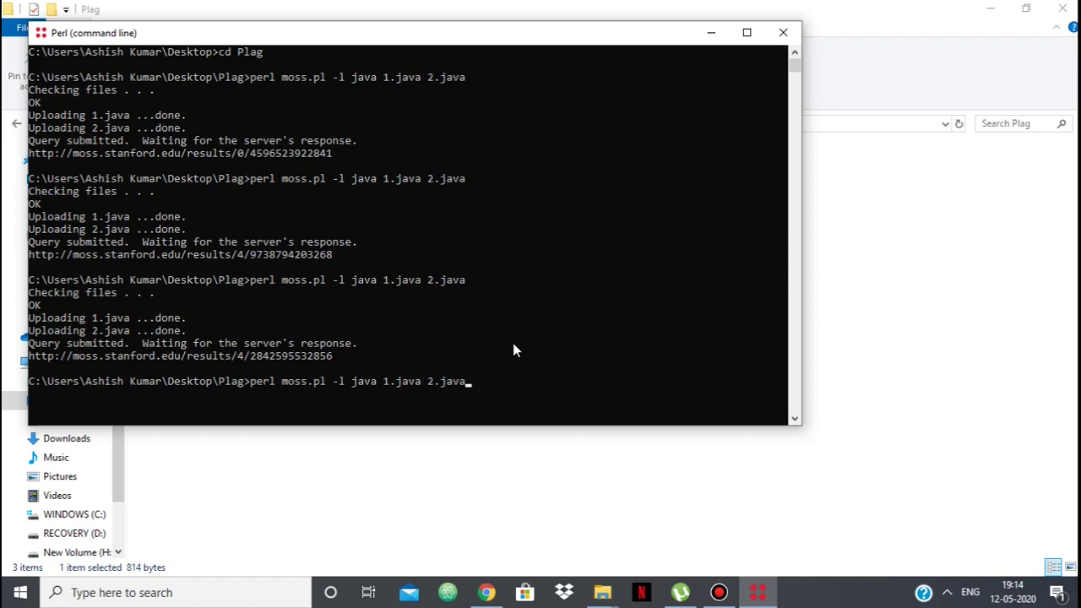
key("Return")
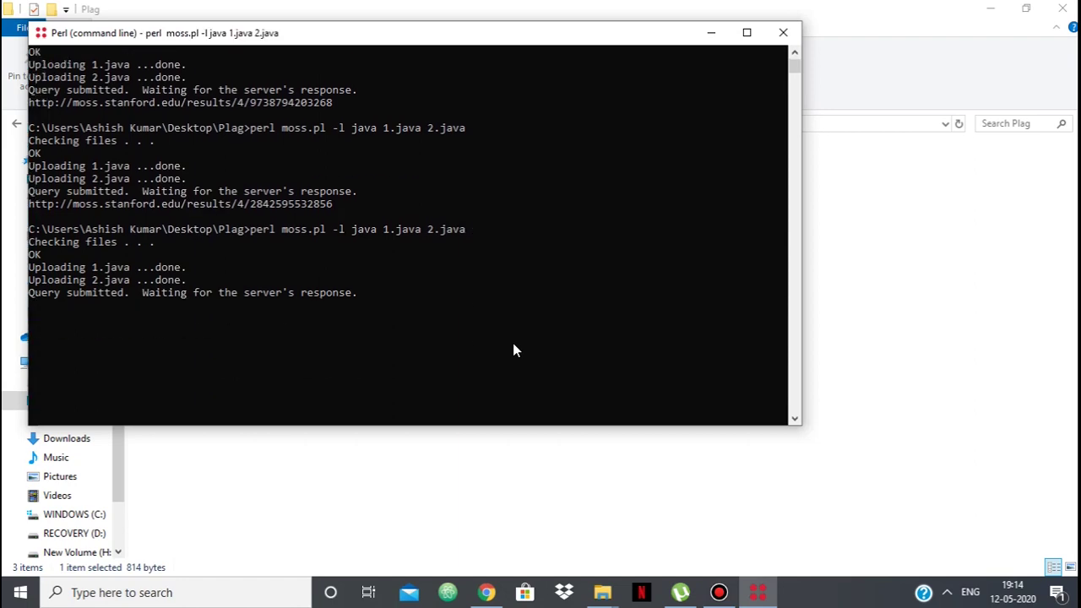
- Copy the fourth run's results URL from the command-line output and load it in Chrome's current tab
left_click_drag(334, 192, 31, 194)
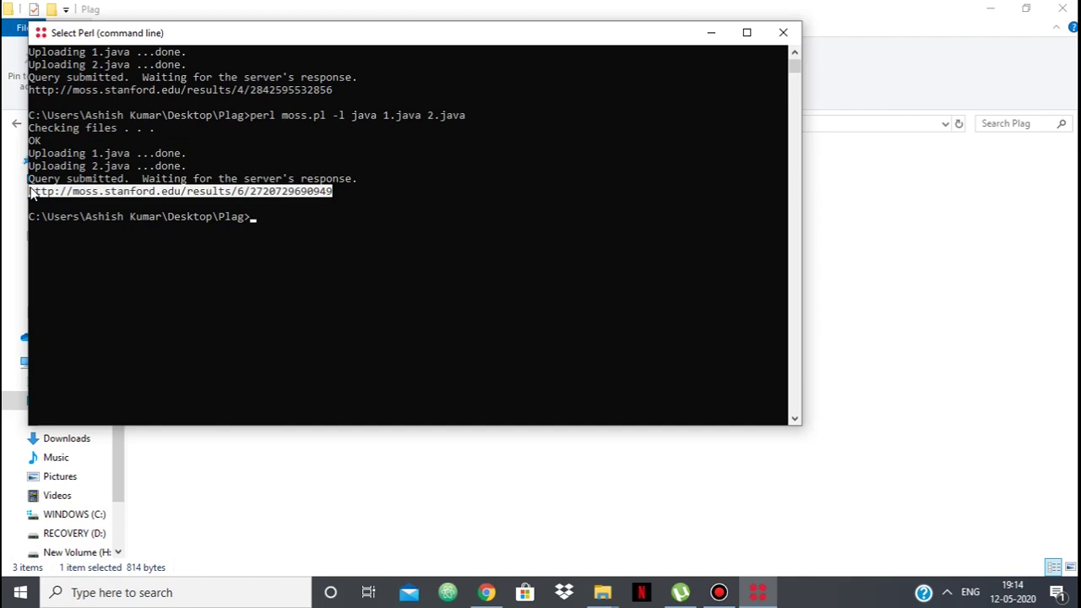
right_click(31, 193)
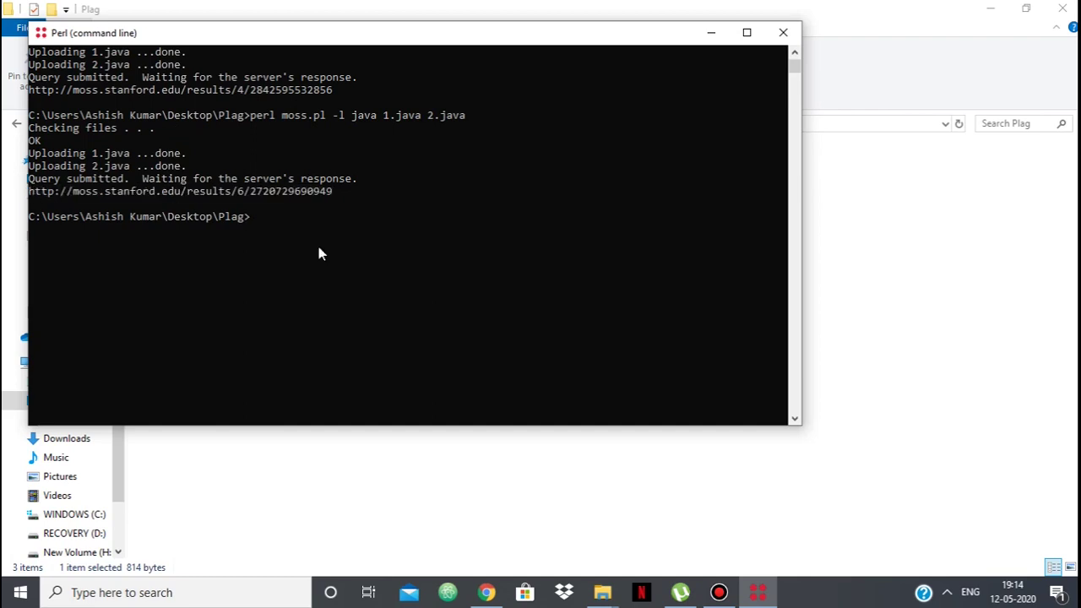
left_click_drag(328, 190, 30, 197)
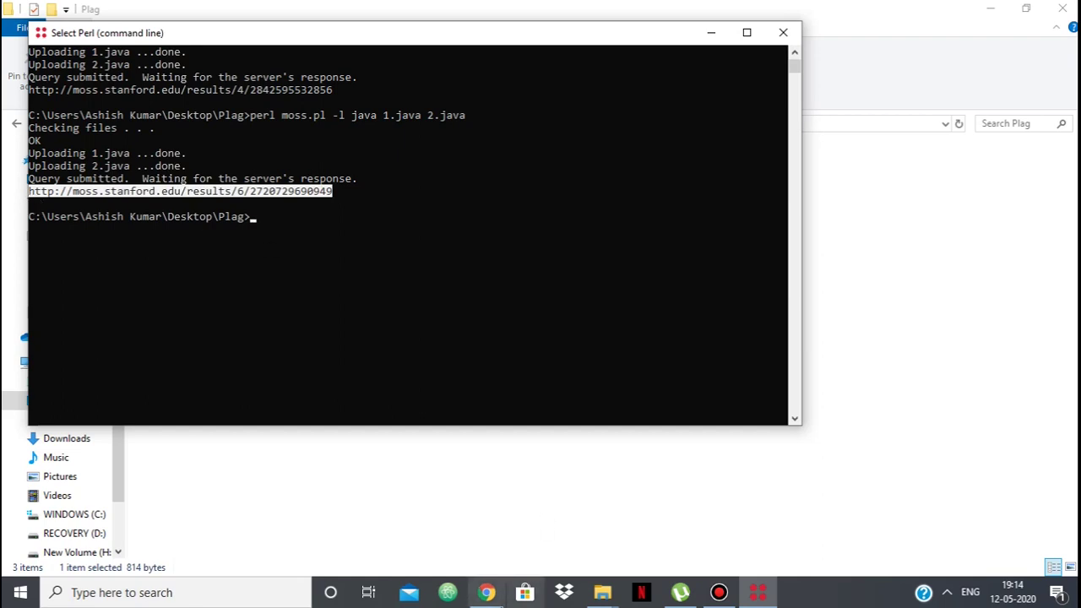
left_click(486, 593)
left_click(615, 42)
key("ctrl+v")
key("Return")
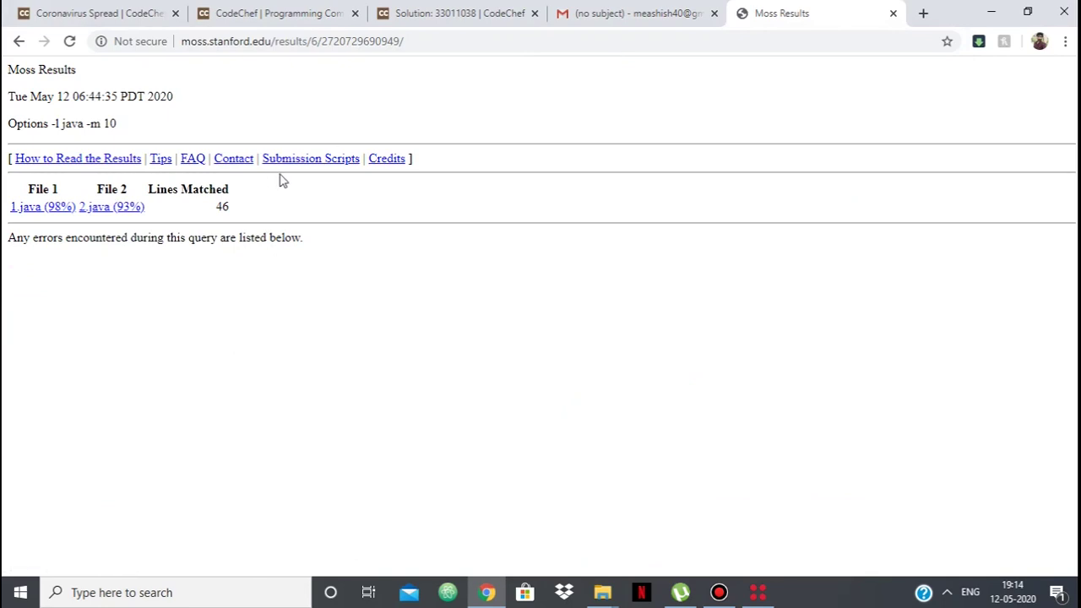
- Open the fourth run's match and compare the re-indented lines of 2.java with the code of 1.java
left_click(106, 207)
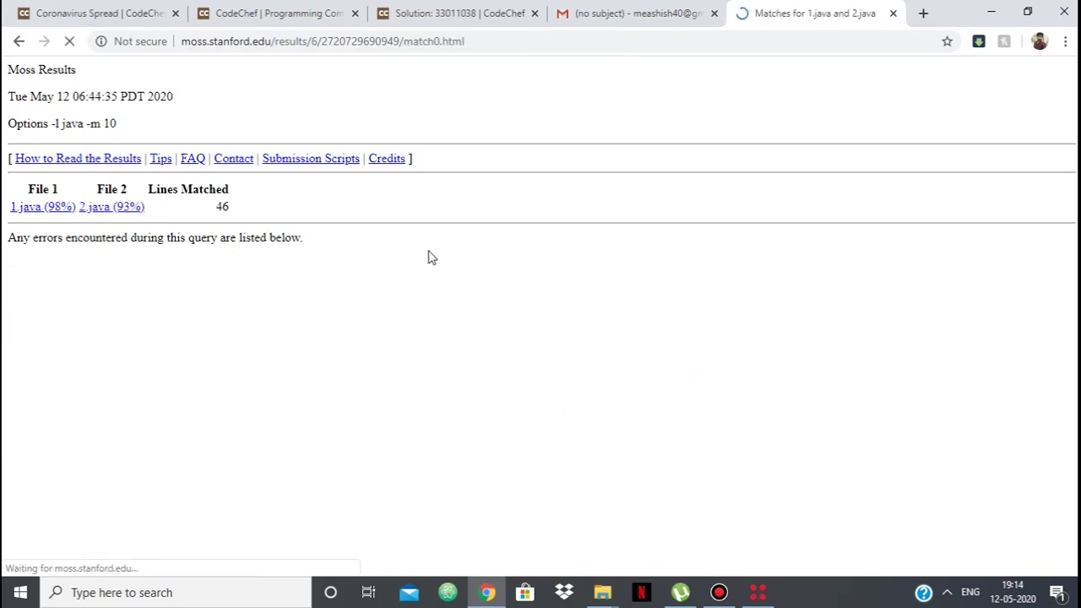
scroll(571, 357, "down", 3)
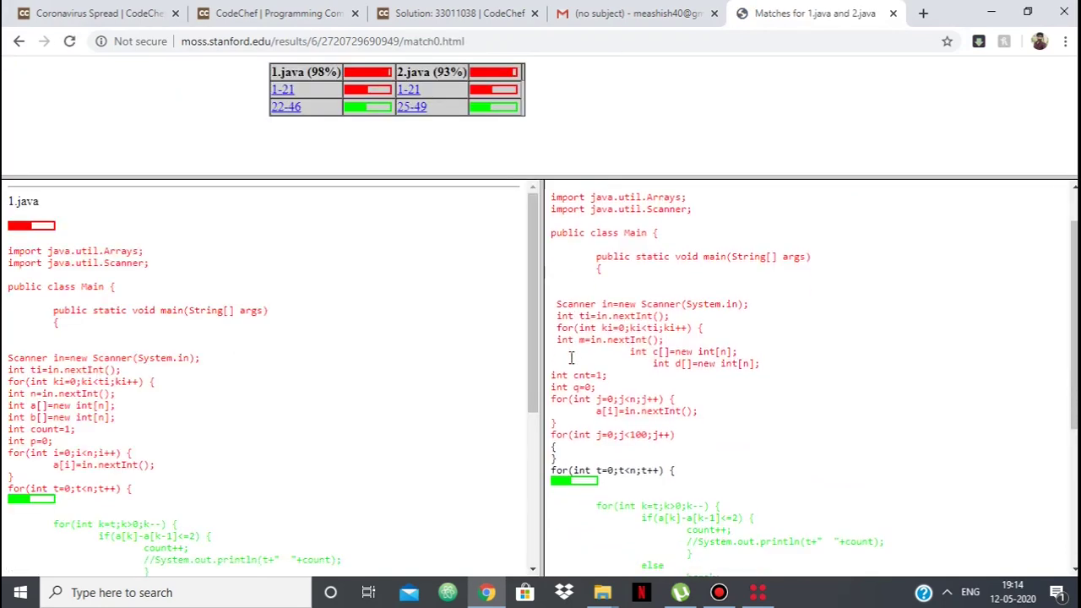
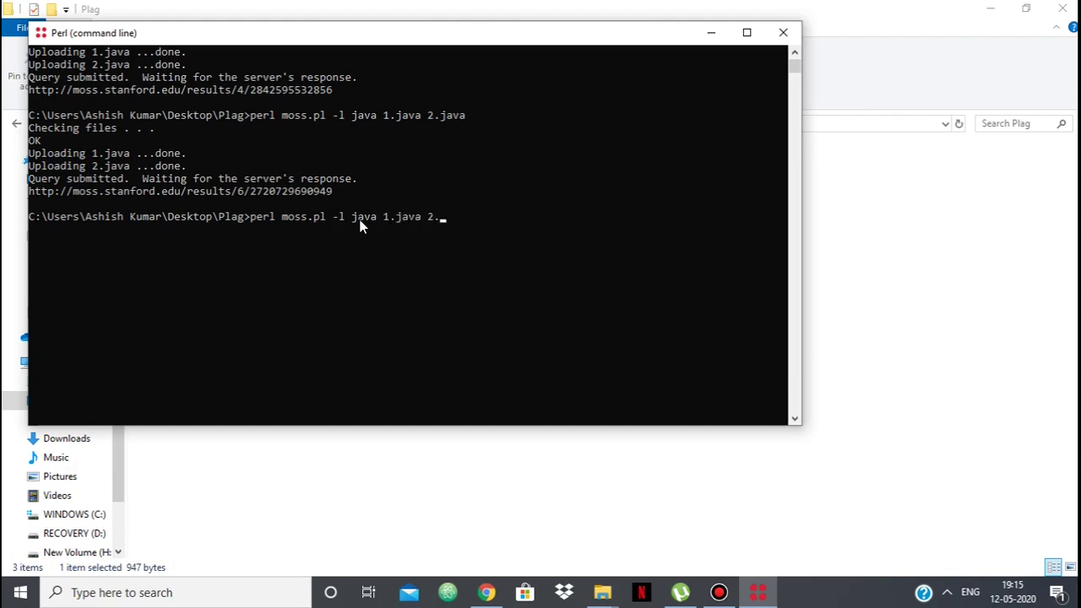
- Complete and run "perl moss.pl -l java 1.java 2.java", then copy the results URL it outputs
type("va")
key("Return")
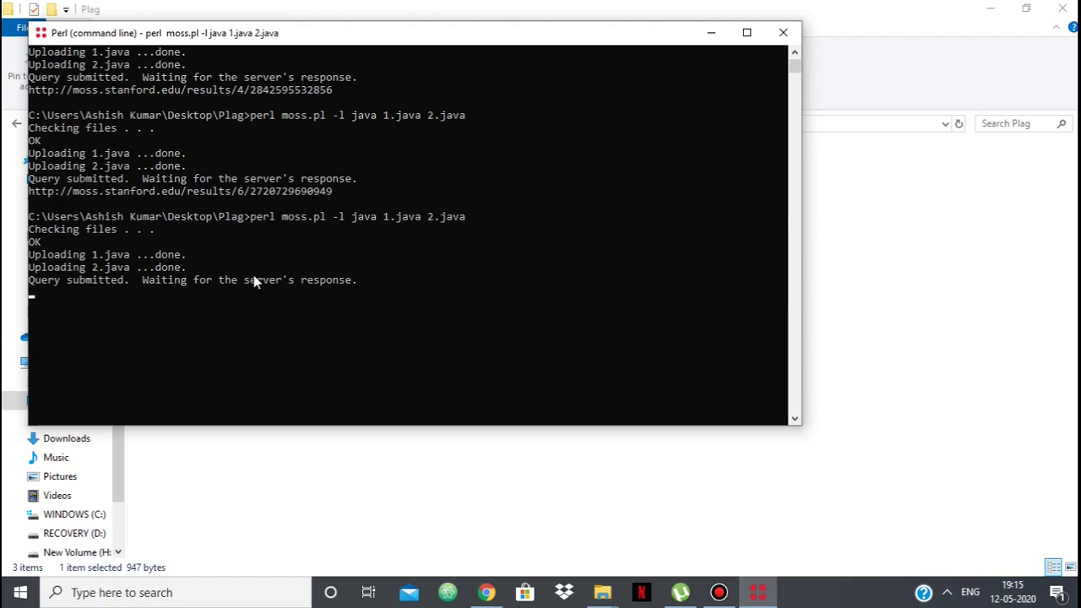
left_click_drag(331, 292, 187, 293)
left_click_drag(118, 294, 32, 301)
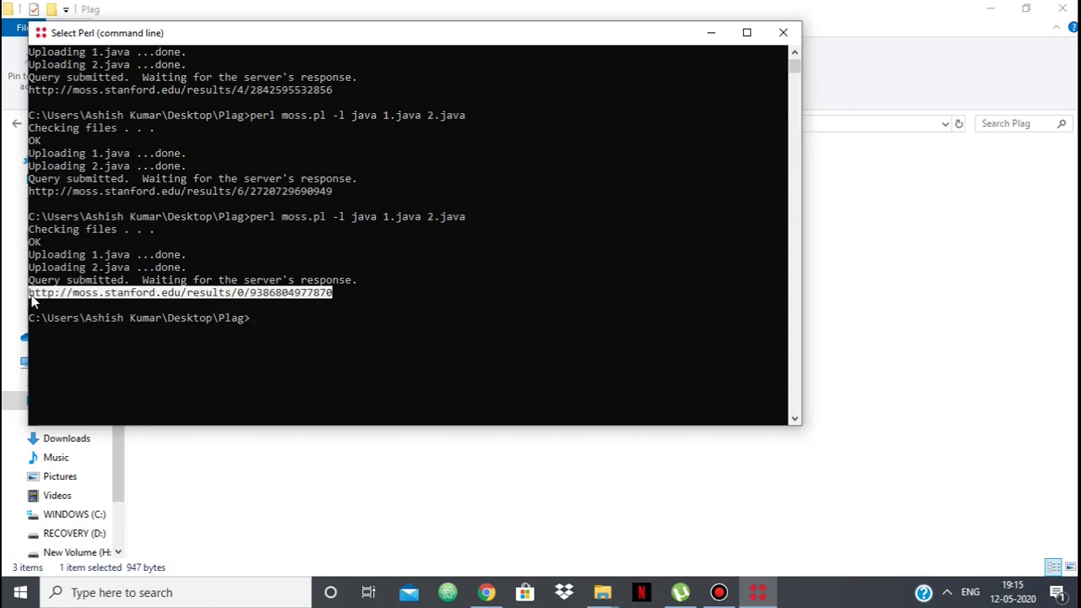
key("ctrl+c")
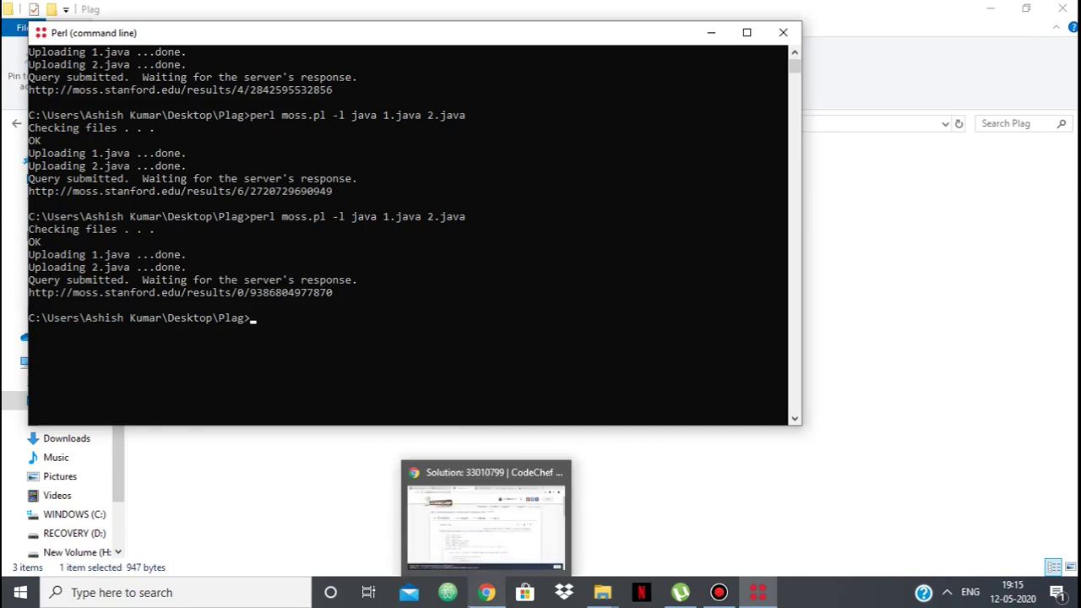
- Switch to Chrome and load the copied results URL in the existing Moss results tab
left_click(487, 592)
left_click(836, 13)
left_click(719, 40)
key("ctrl+v")
key("Return")
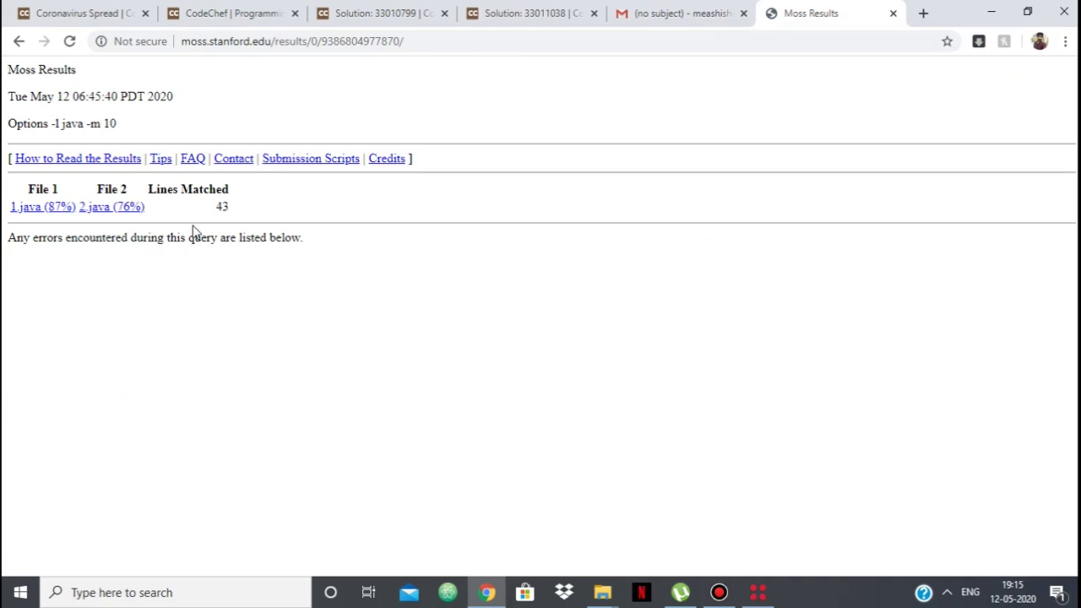
- Open the match for 1.java and 2.java and compare the highlighted code of both files from start to end
left_click(137, 211)
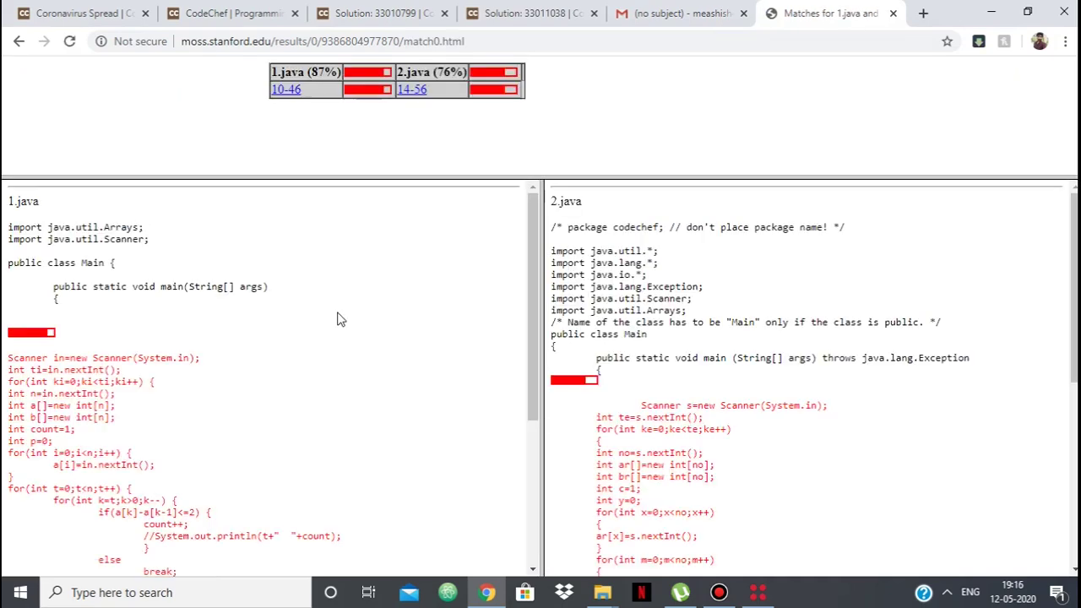
scroll(337, 319, "down", 1)
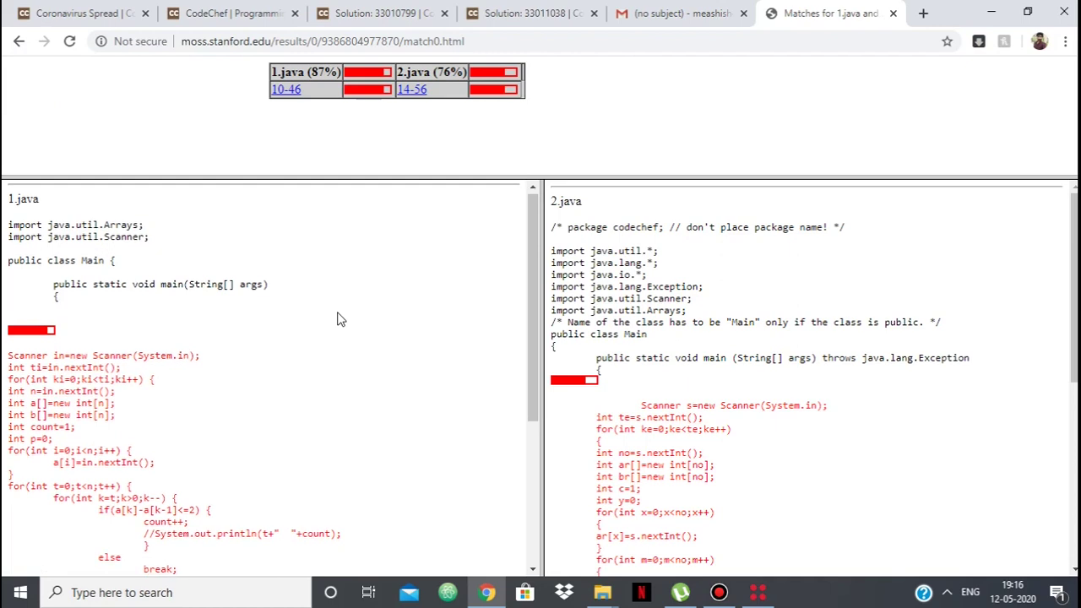
scroll(339, 316, "down", 1)
scroll(548, 304, "down", 2)
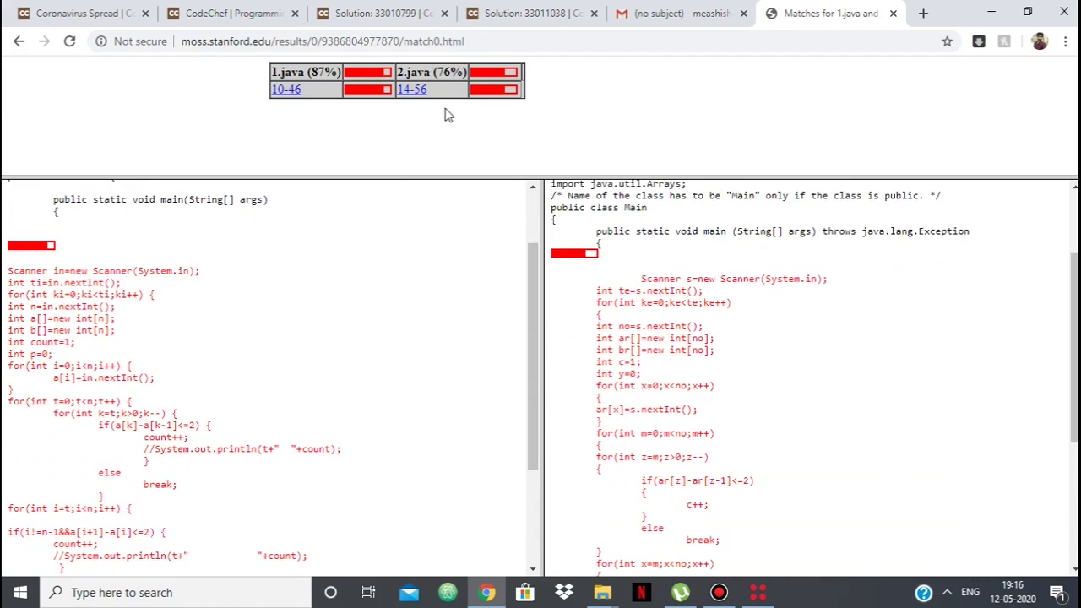
scroll(742, 290, "down", 2)
scroll(742, 290, "up", 1)
scroll(743, 290, "down", 2)
scroll(330, 425, "down", 3)
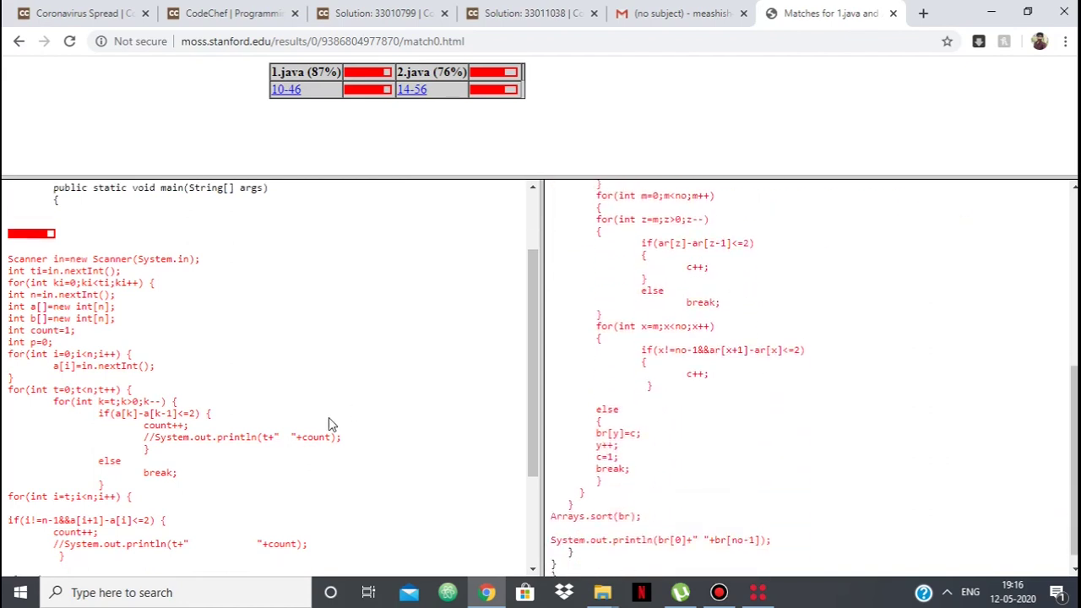
scroll(661, 435, "down", 1)
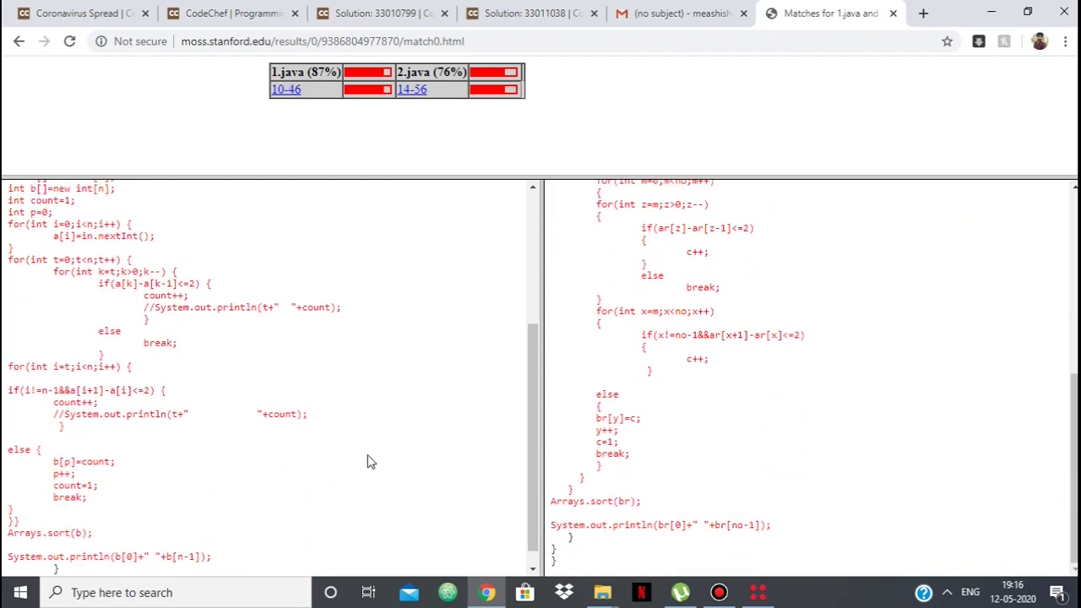
scroll(368, 462, "down", 1)
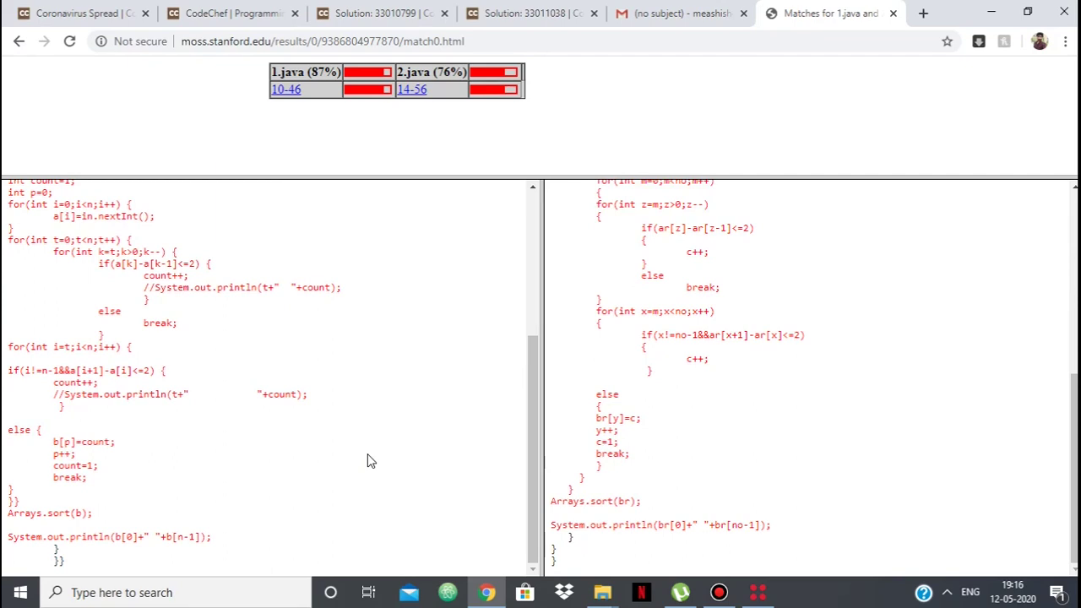
scroll(367, 461, "up", 4)
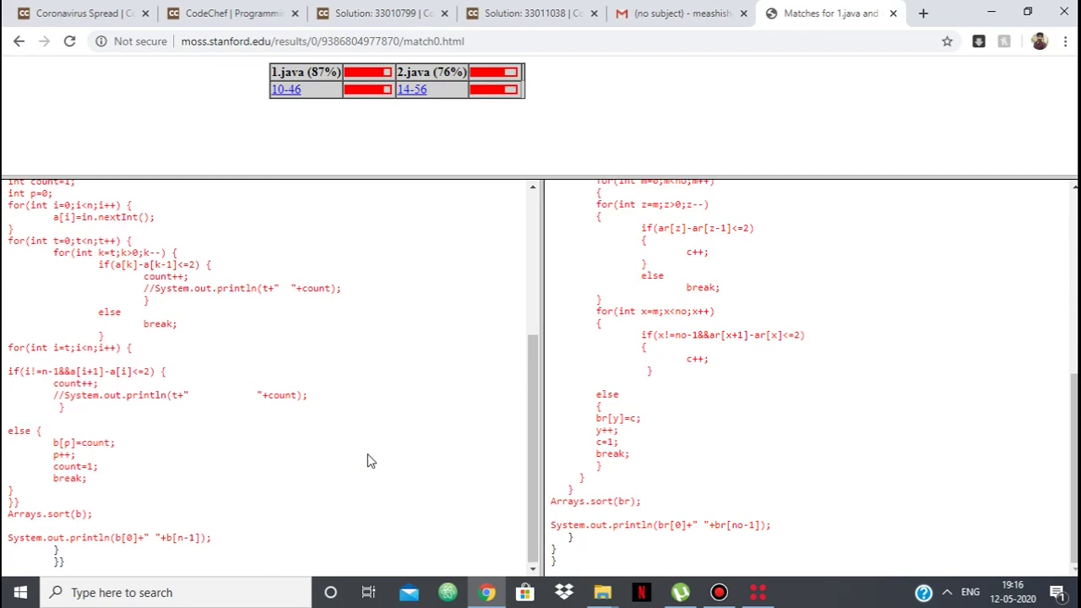
scroll(367, 461, "up", 2)
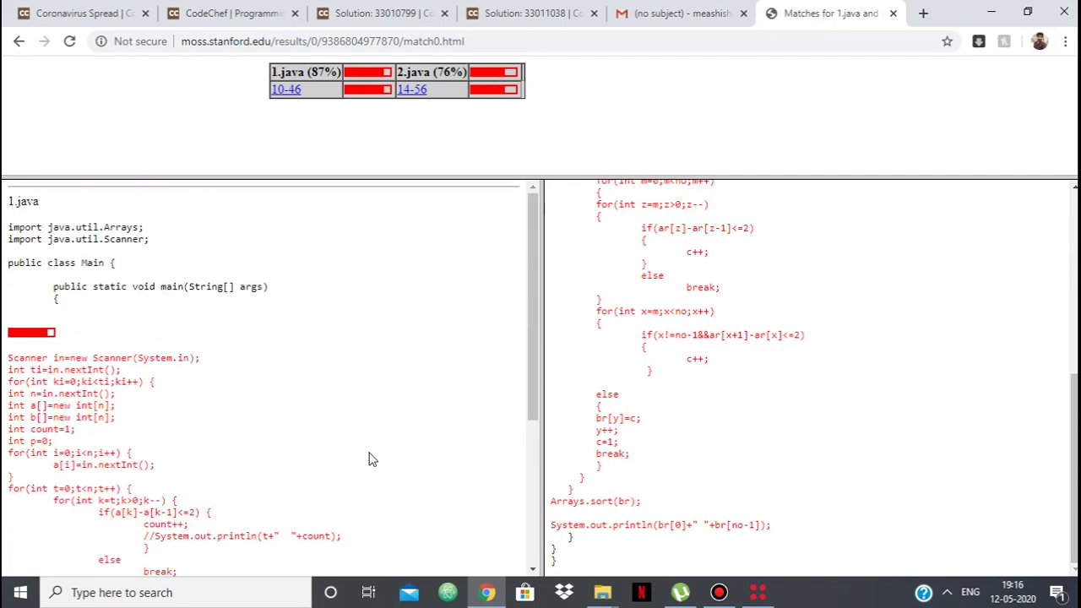
scroll(634, 418, "up", 8)
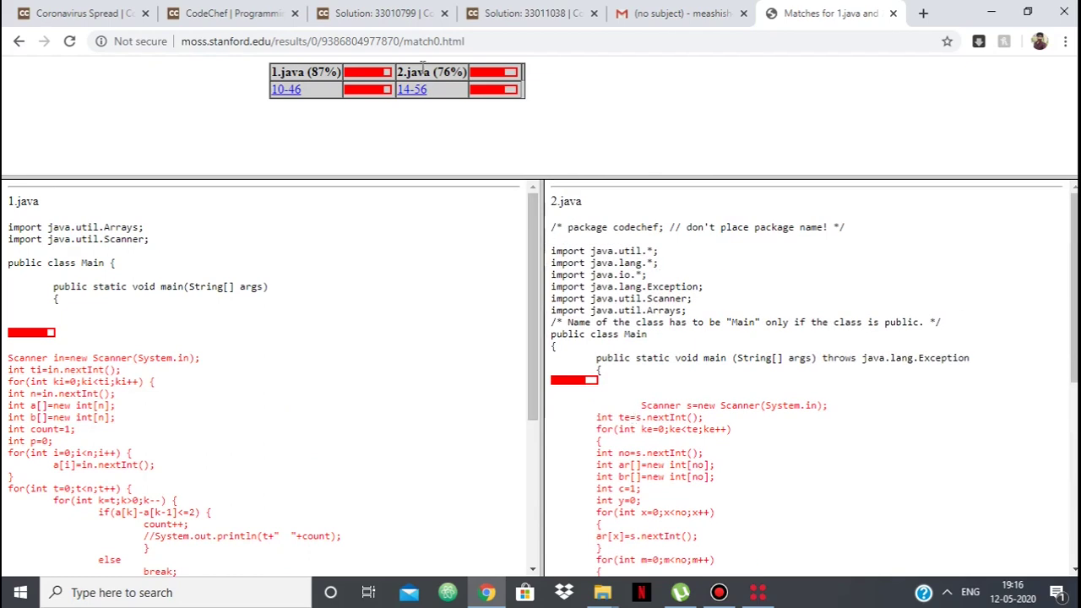
- Open solution 33010365 from the CodeChef list of Java submissions and copy its code
left_click(262, 13)
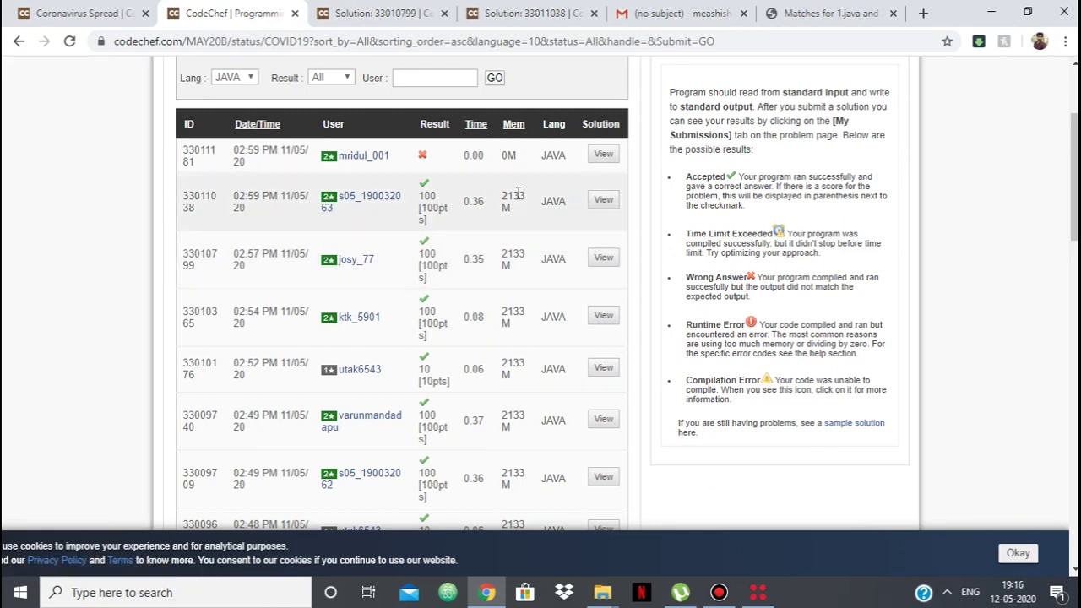
left_click(599, 316)
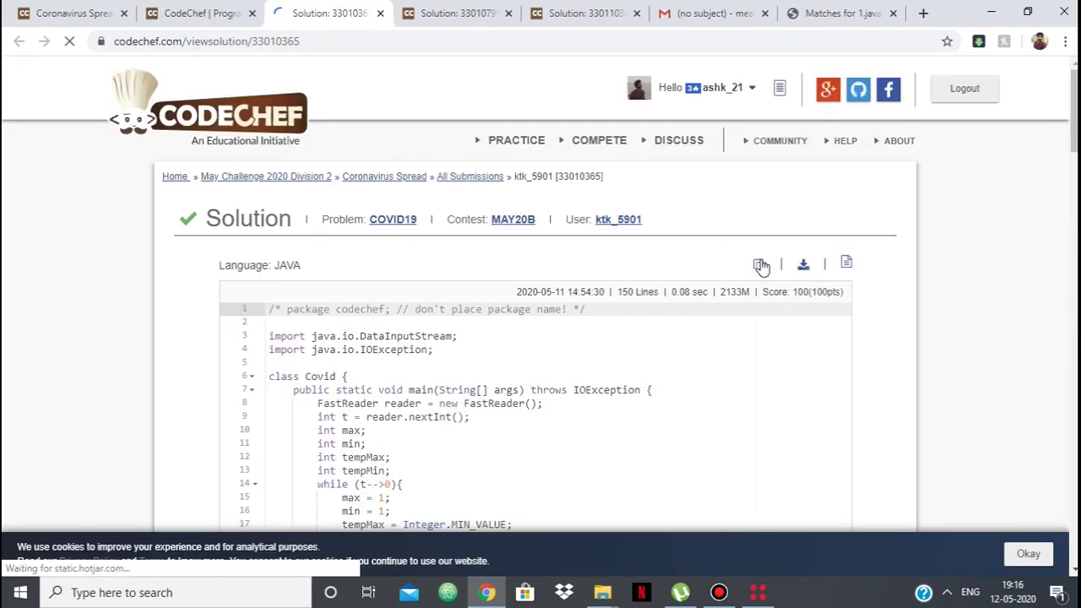
left_click(761, 265)
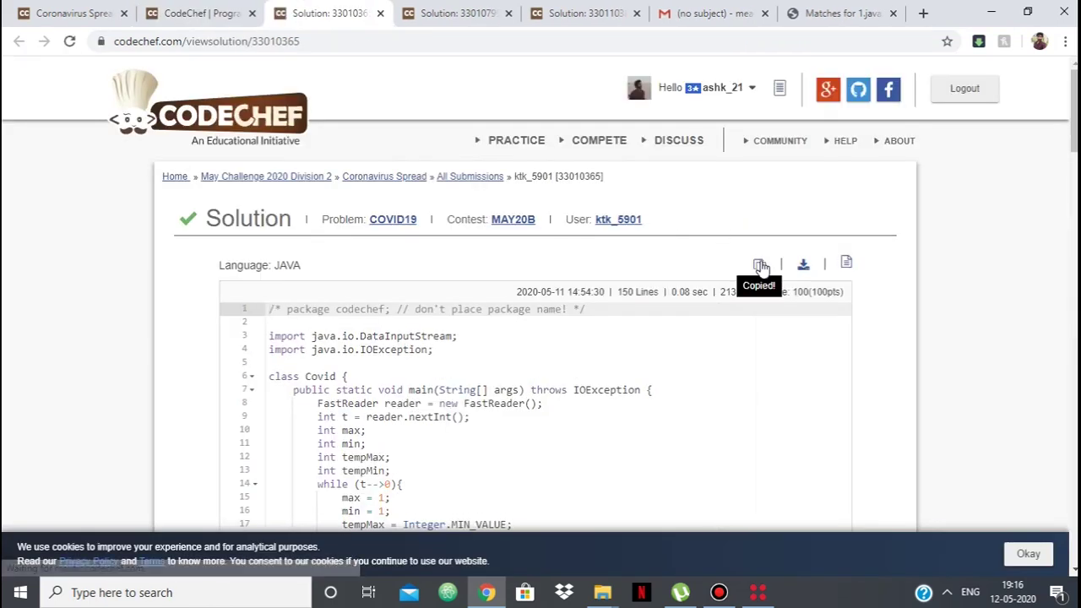
- Return to the CodeChef submissions list, open solution 33009200 and copy its code
left_click(207, 12)
scroll(551, 416, "down", 2)
scroll(549, 416, "down", 2)
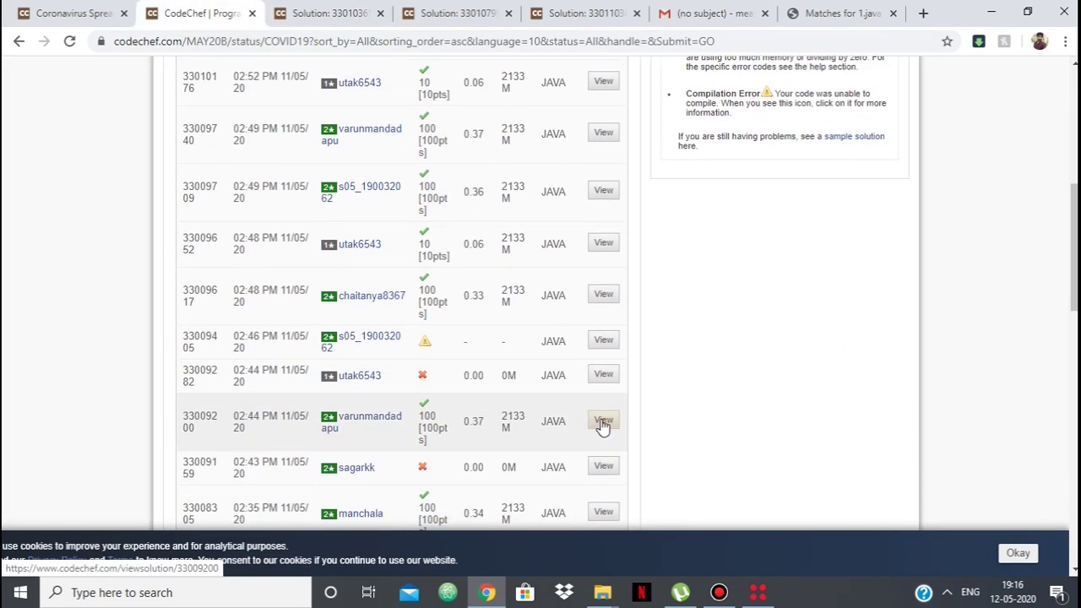
left_click(603, 422)
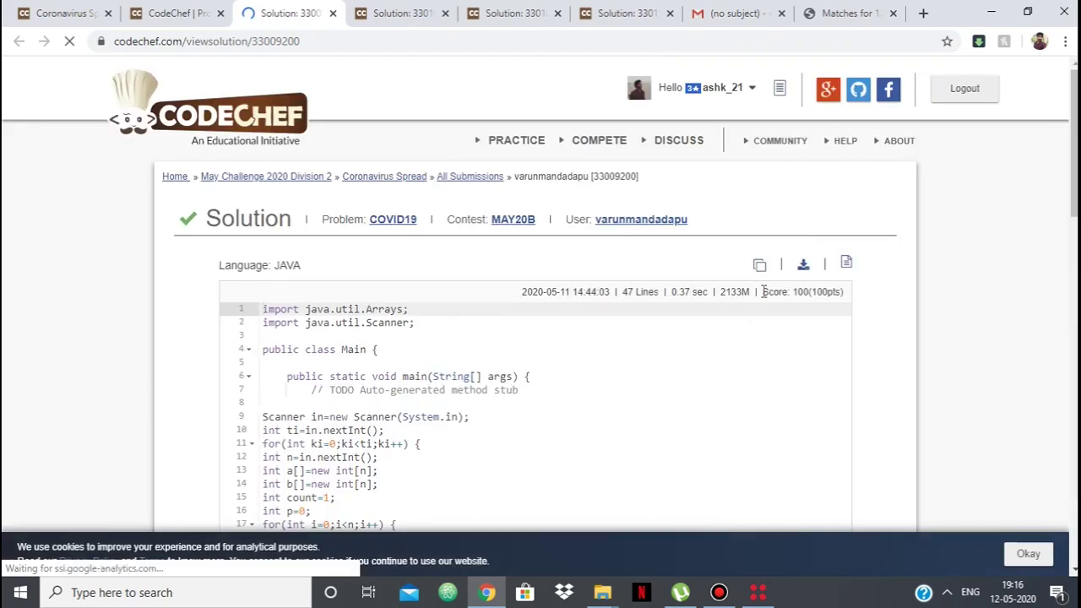
left_click(759, 267)
- Replace all the contents of 2.java in the Plag folder with the copied solution code, then save and close it
left_click(604, 594)
left_click(658, 540)
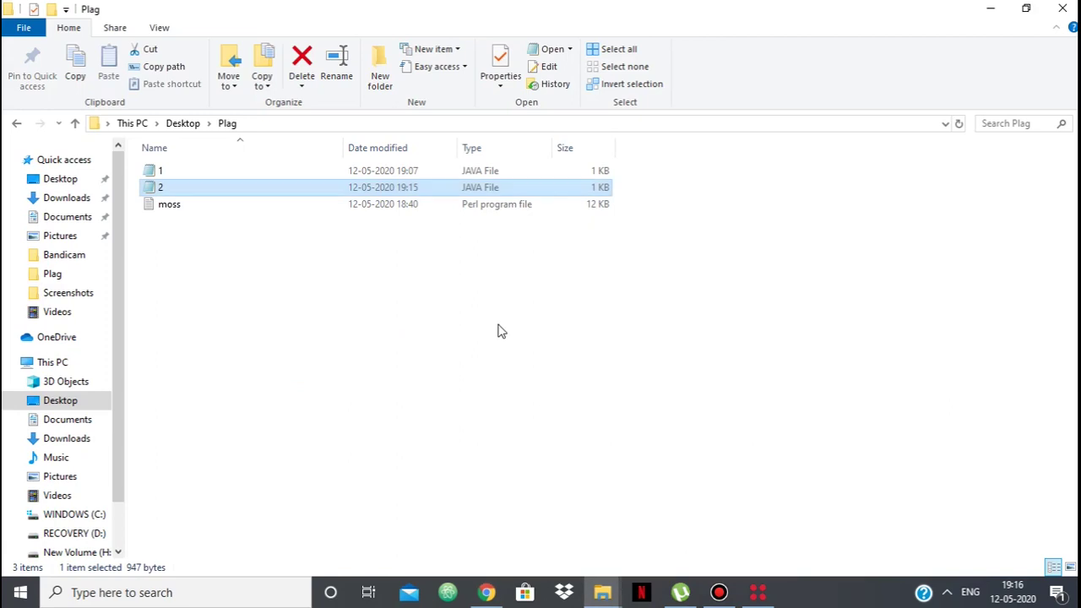
double_click(473, 188)
key("ctrl+a")
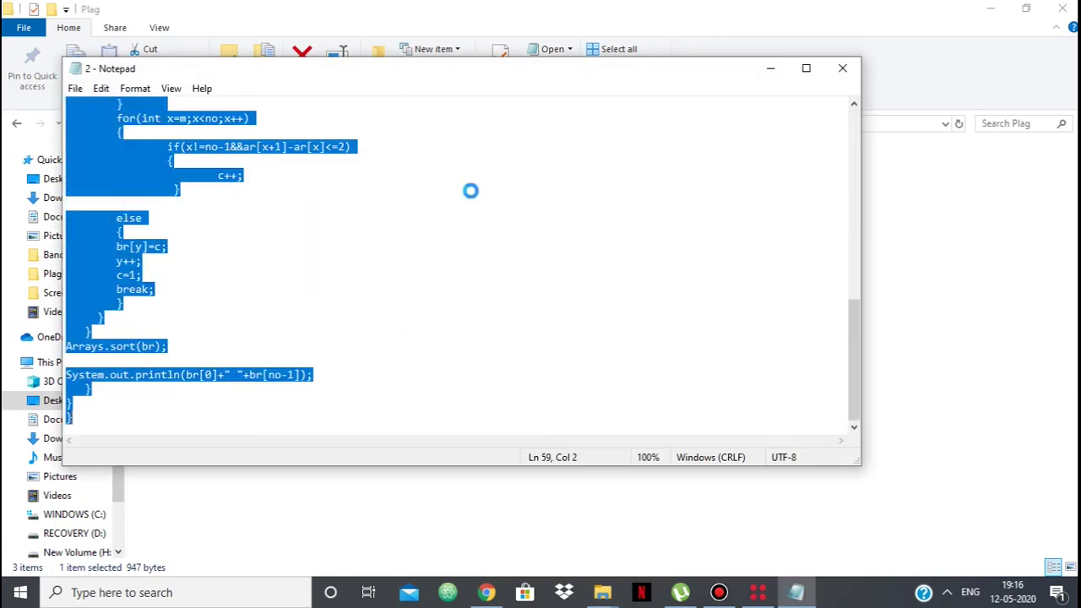
key("ctrl+v")
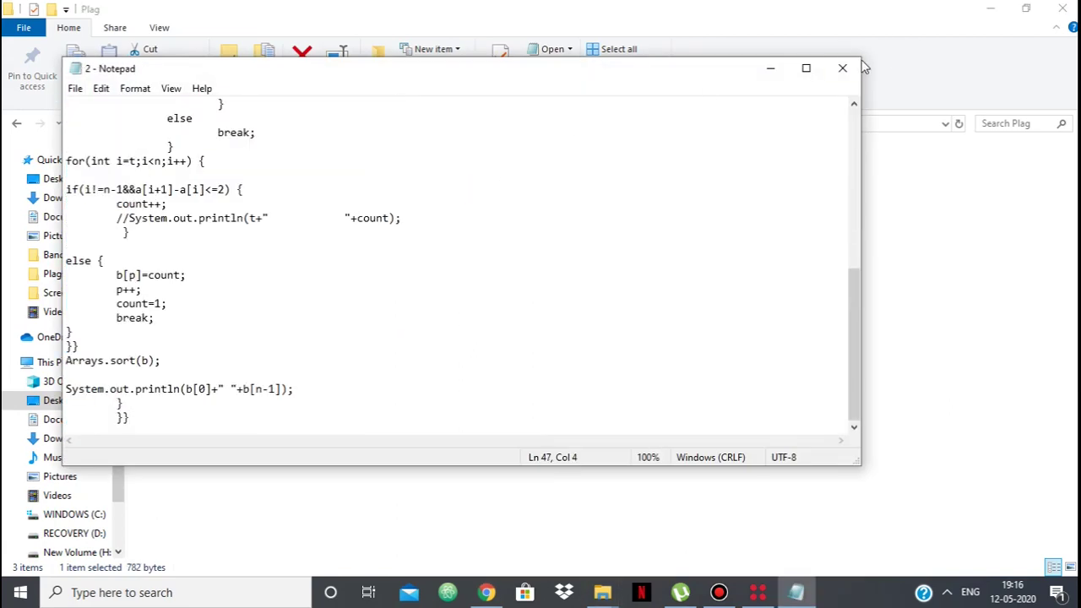
left_click(843, 68)
- Open 1.java and 2.java in turn to check their code, closing each one
double_click(603, 171)
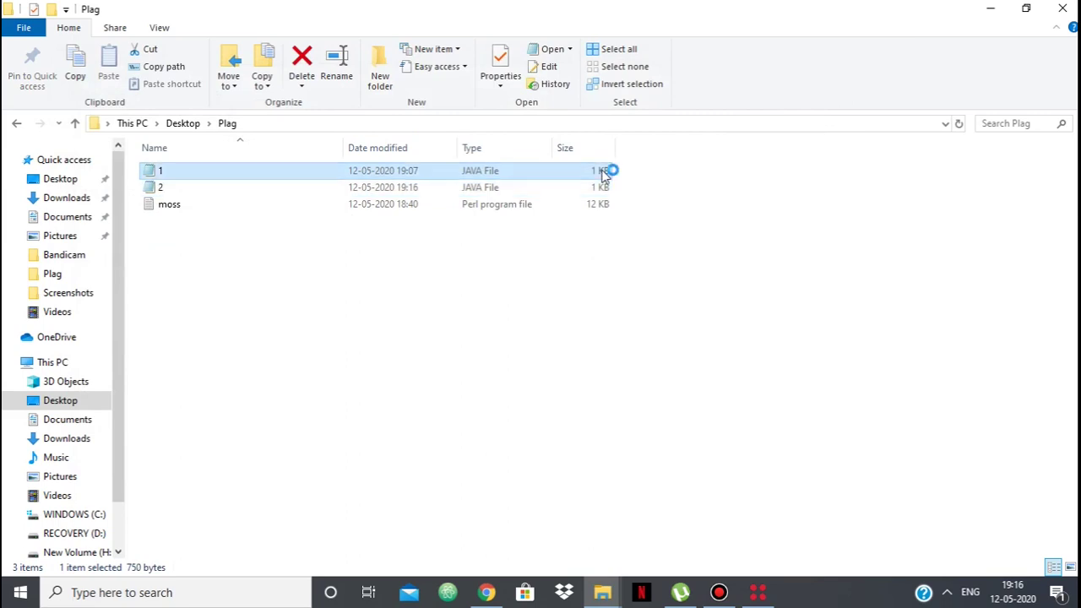
left_click(842, 68)
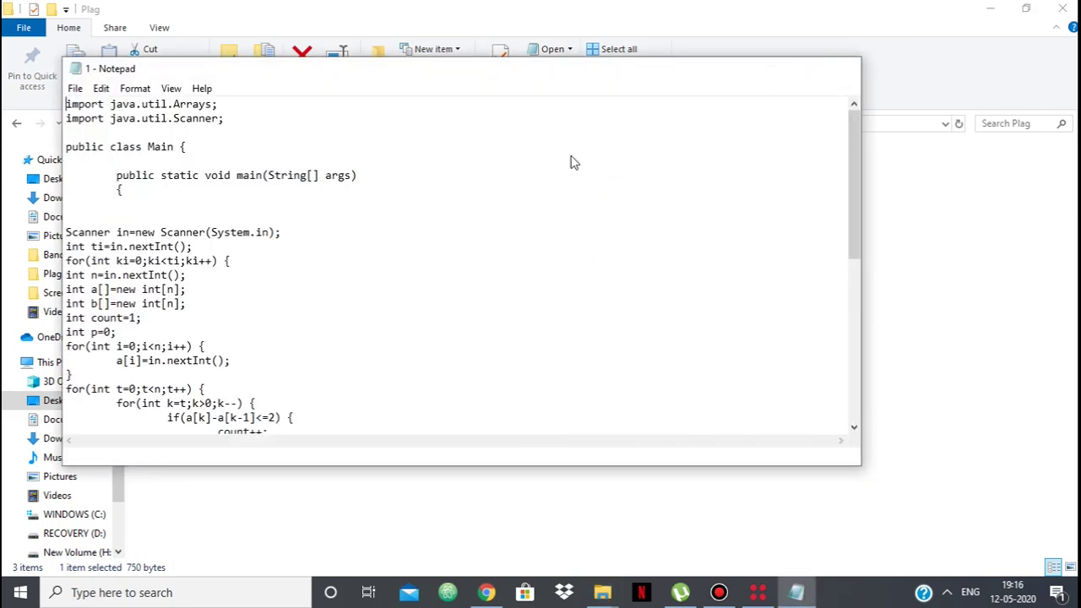
double_click(436, 192)
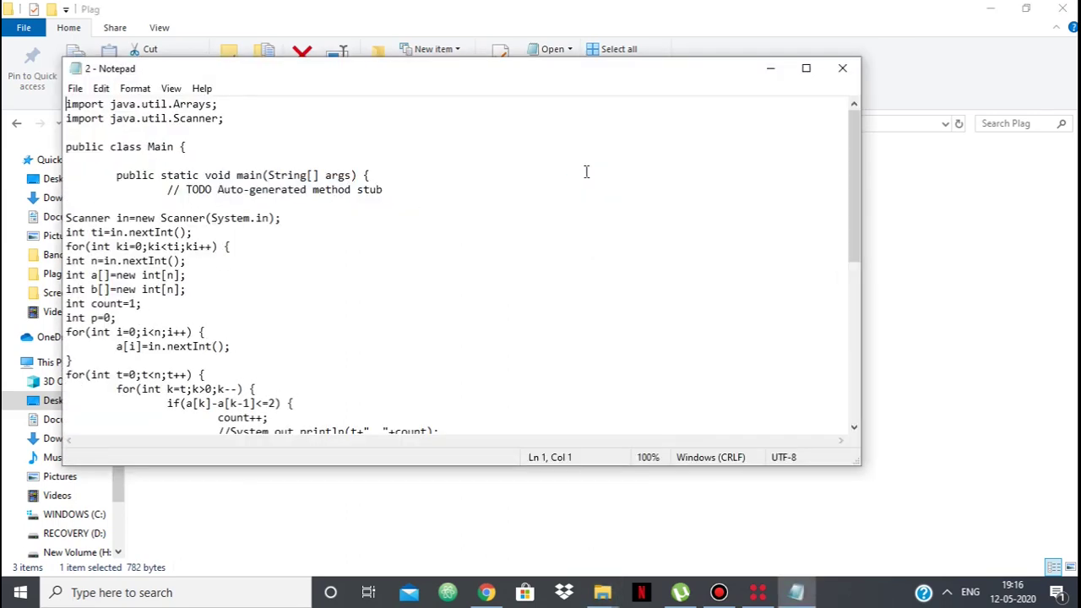
left_click(842, 67)
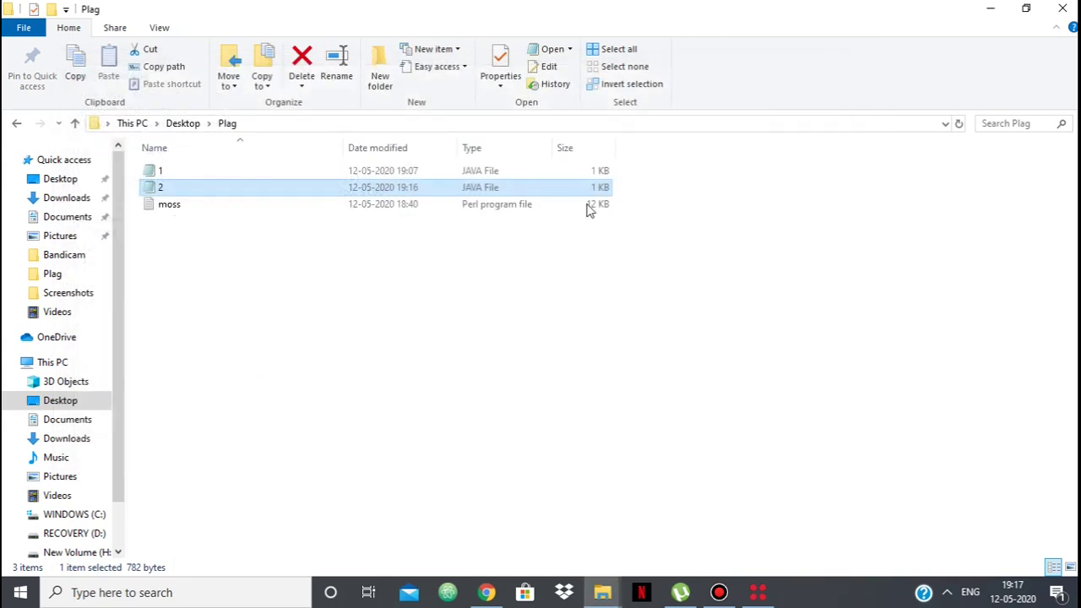
- Run Moss on the new file pair in the Perl command line with "perl moss.pl -l java 1.java 2.java"
left_click(771, 593)
type("perl moss.pl -l")
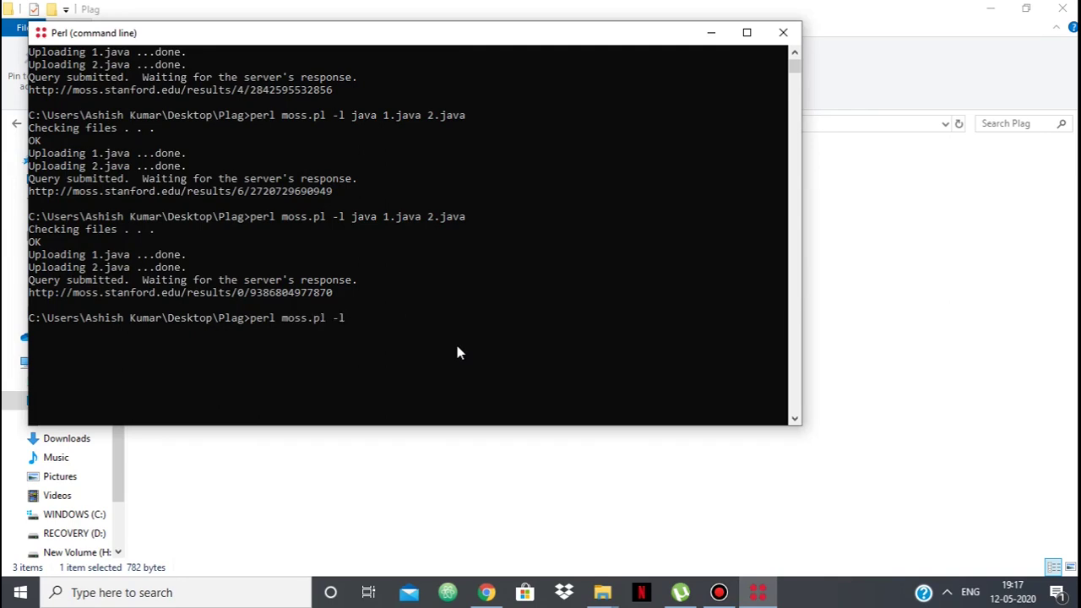
type(" java 1.java 2.java")
key("Return")
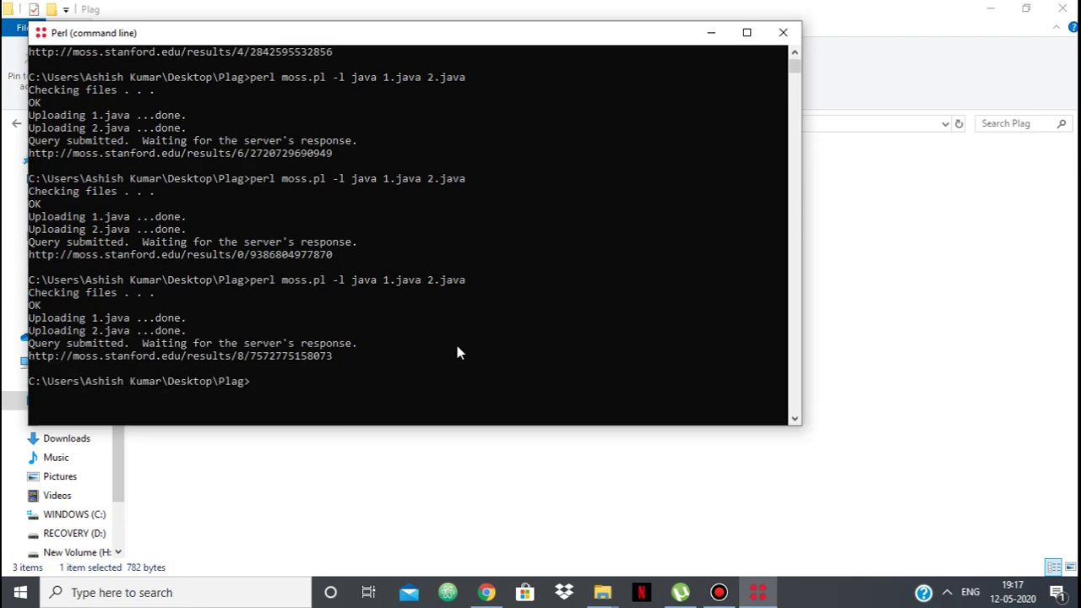
- Copy the new run's results URL from the command-line output and load it in Chrome's Moss tab
left_click_drag(336, 318, 33, 324)
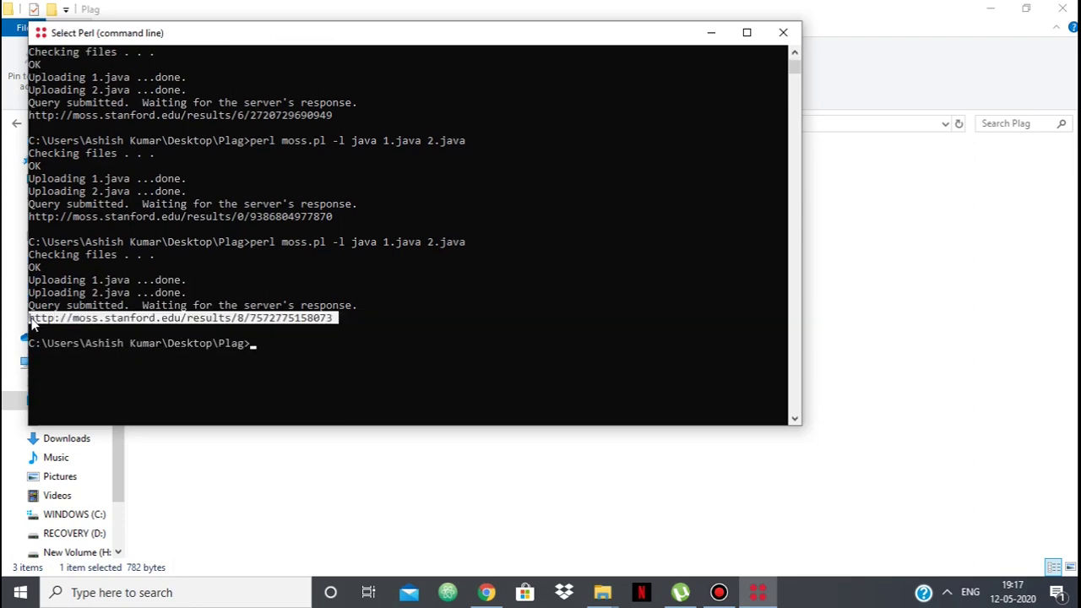
right_click(34, 323)
left_click_drag(332, 316, 34, 328)
left_click(489, 590)
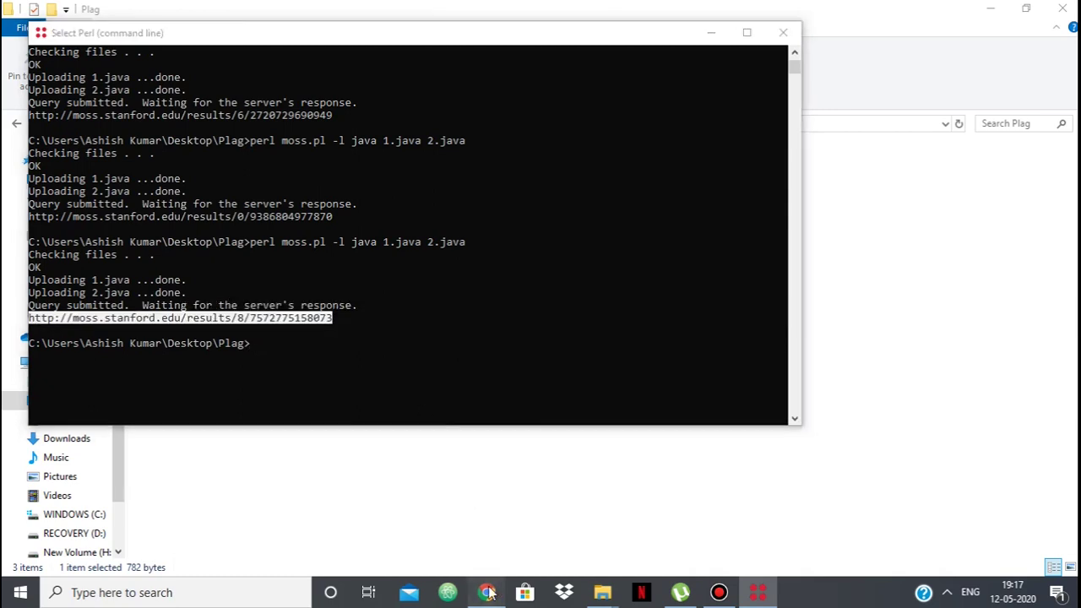
left_click(856, 8)
left_click(804, 34)
key("ctrl+v")
key("Return")
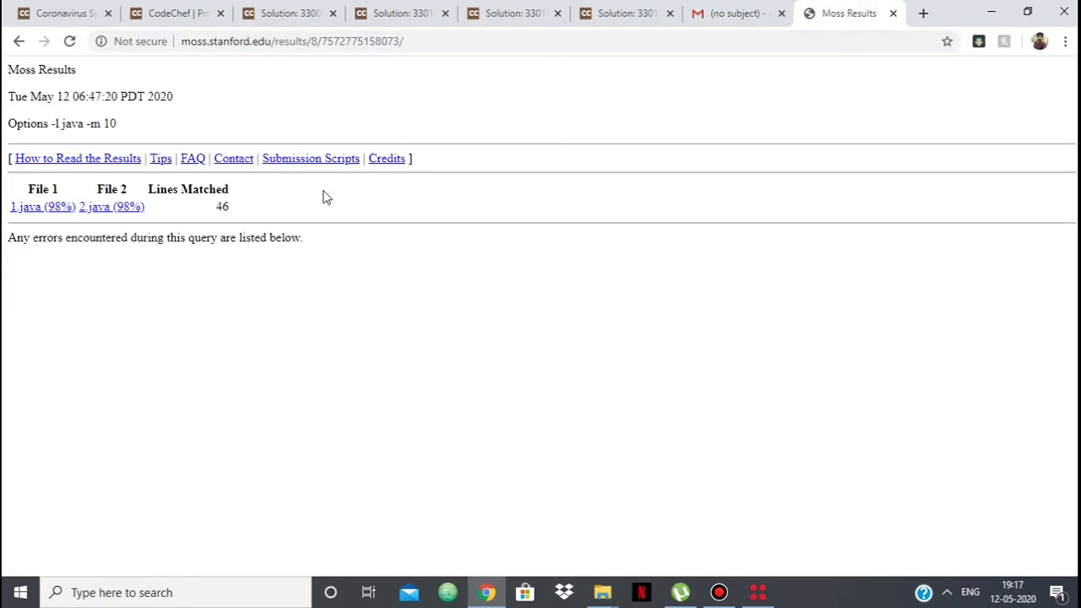
- Open the new run's match and compare the code of 1.java with the replaced 2.java throughout
left_click(127, 207)
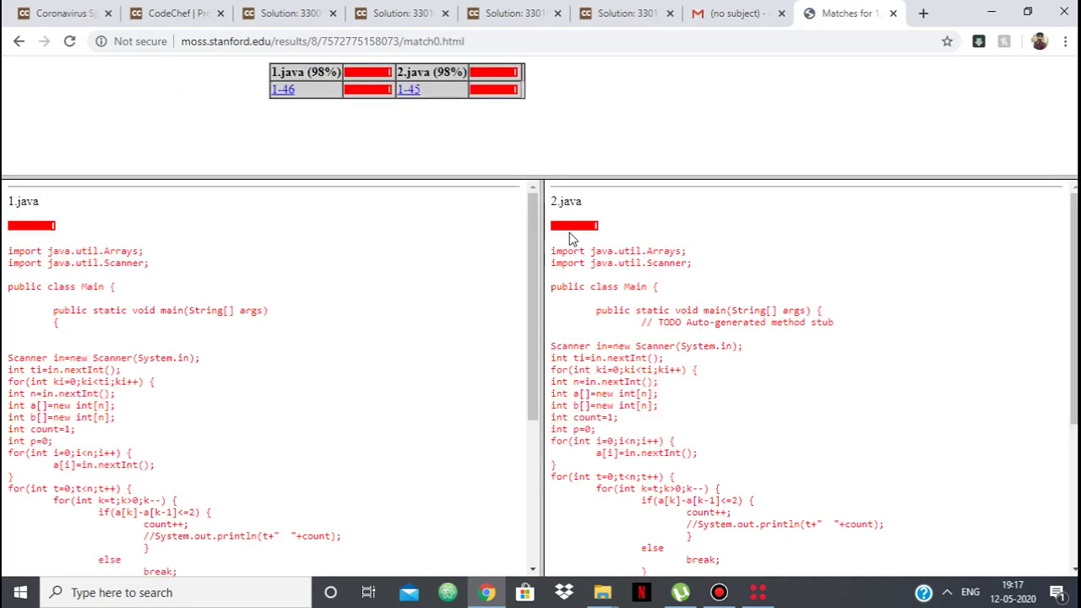
scroll(585, 350, "down", 3)
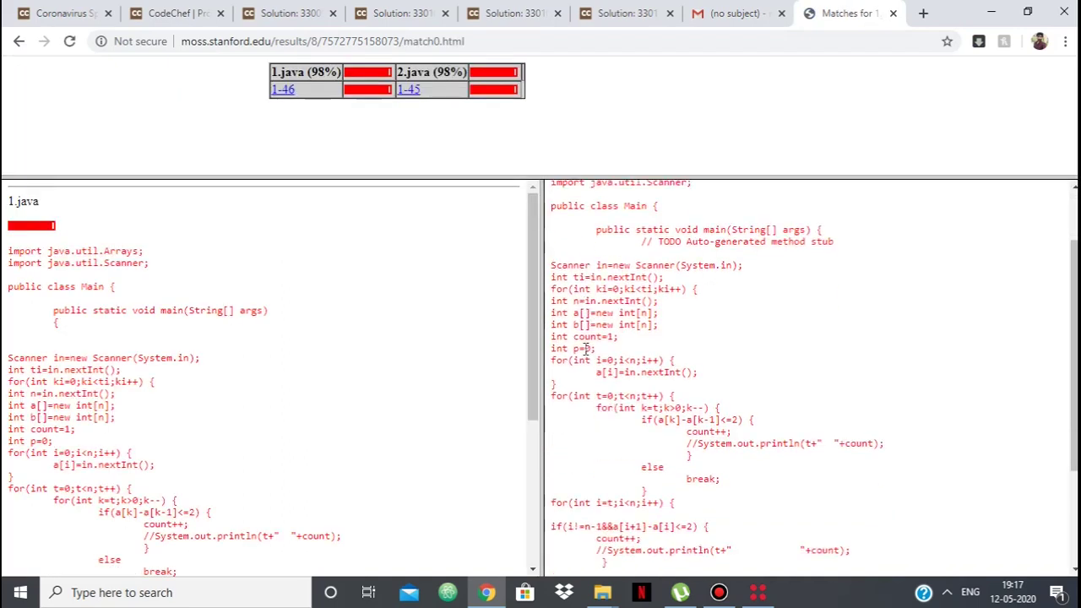
scroll(460, 437, "down", 3)
scroll(461, 437, "down", 3)
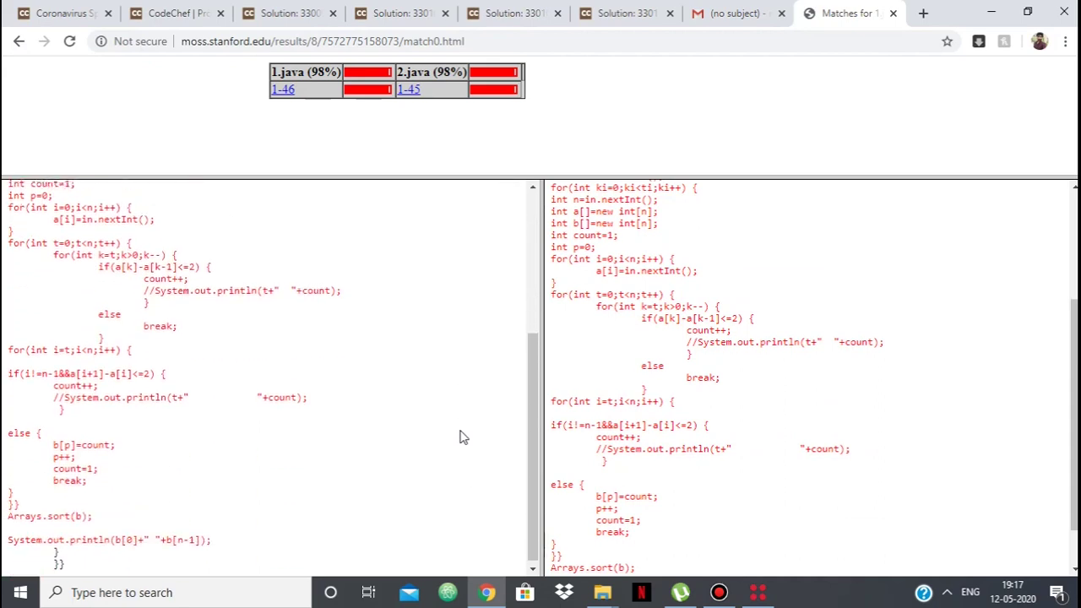
scroll(463, 437, "up", 5)
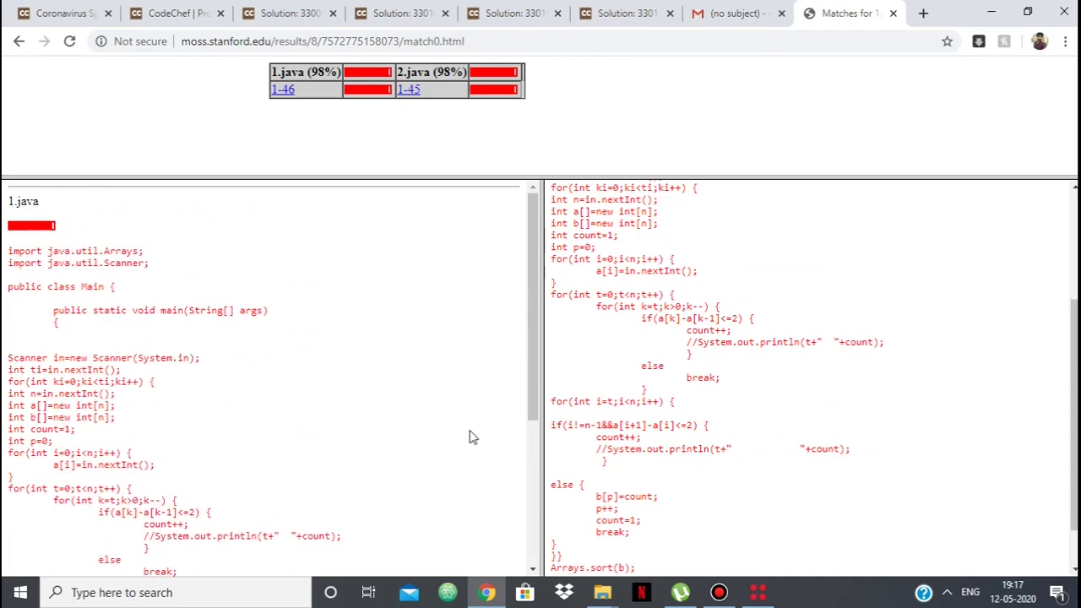
scroll(700, 422, "up", 5)
mouse_move(602, 590)
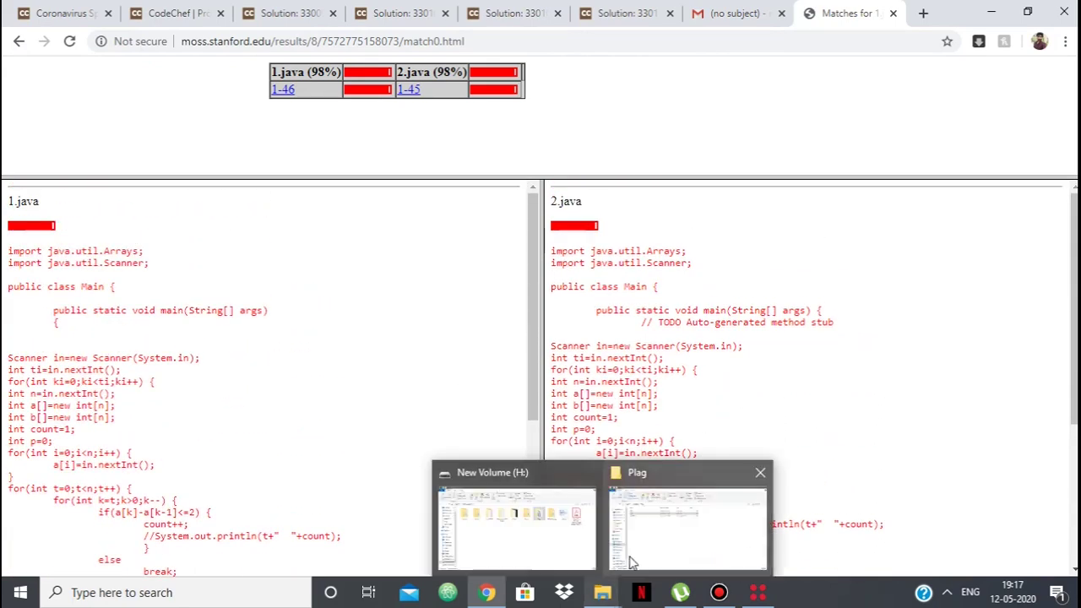
- Open 2.java from the Plag folder, then switch to Chrome and close the four old CodeChef solution tabs
left_click(676, 518)
double_click(496, 188)
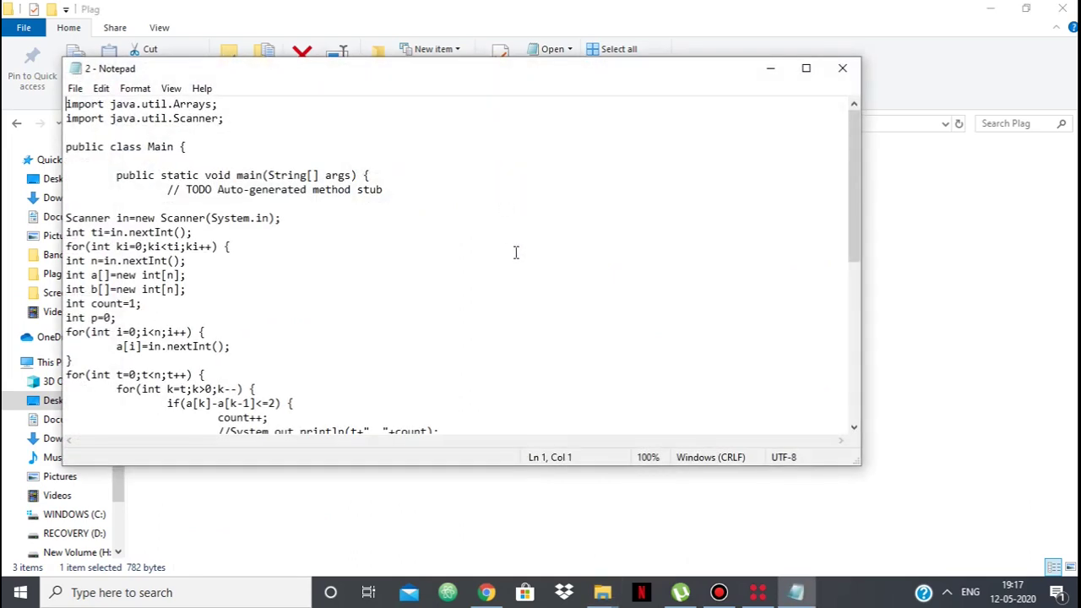
left_click(487, 593)
left_click(387, 23)
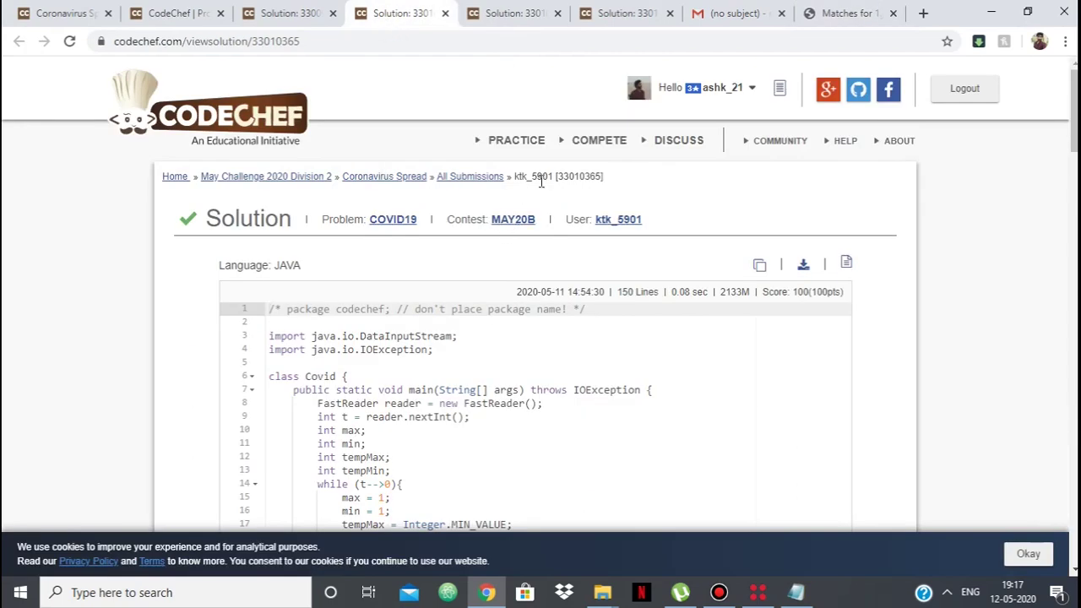
left_click(444, 13)
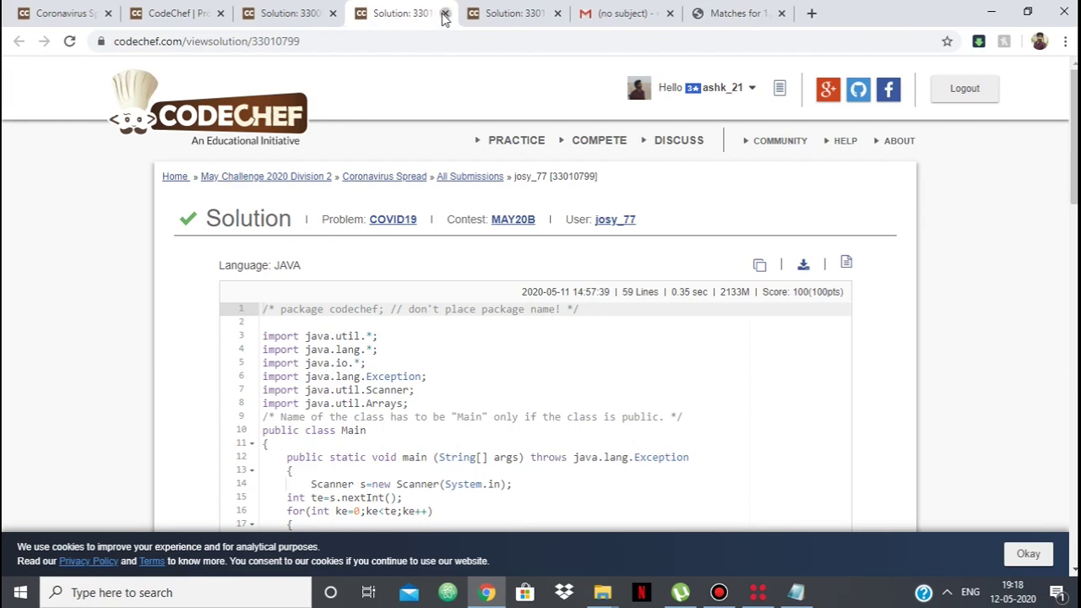
left_click(445, 14)
left_click(444, 14)
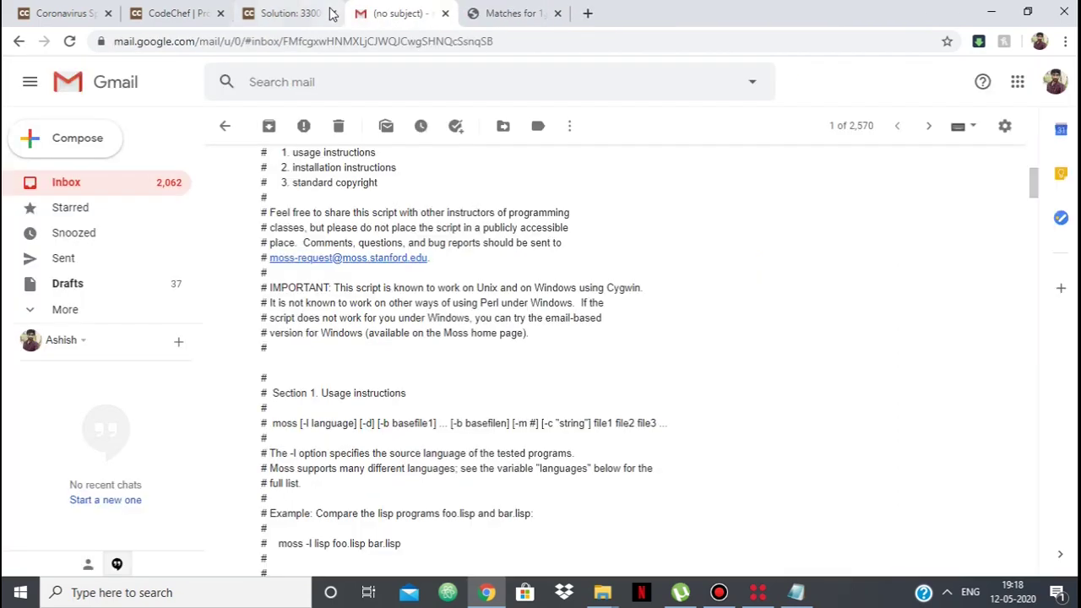
left_click(332, 13)
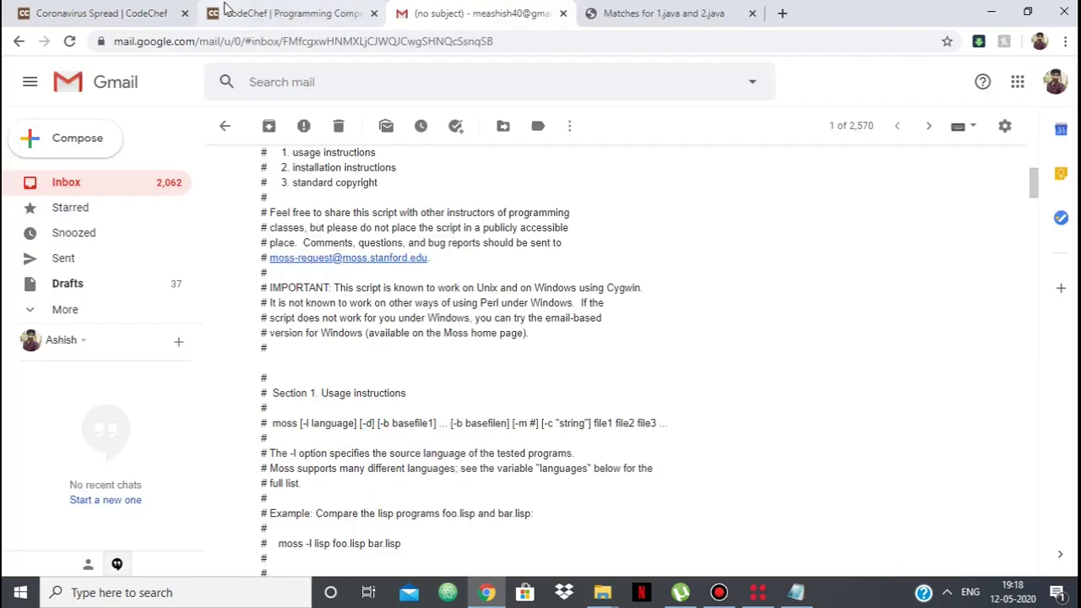
- Open solutions 33010365 and 33009740 from CodeChef's Java submissions list, each in its own tab
left_click(270, 14)
scroll(498, 258, "up", 3)
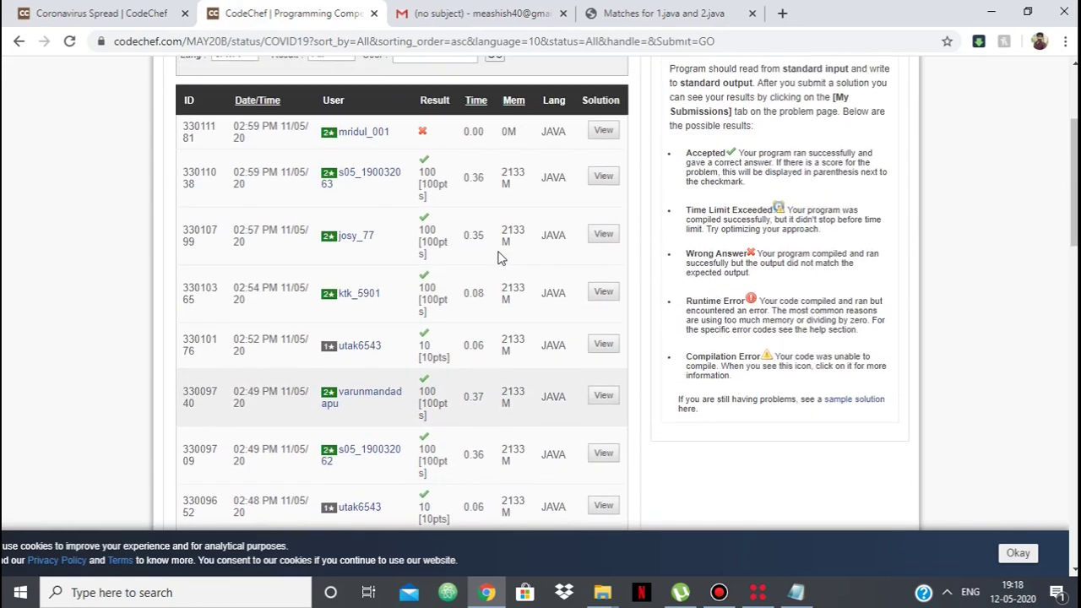
left_click(603, 338)
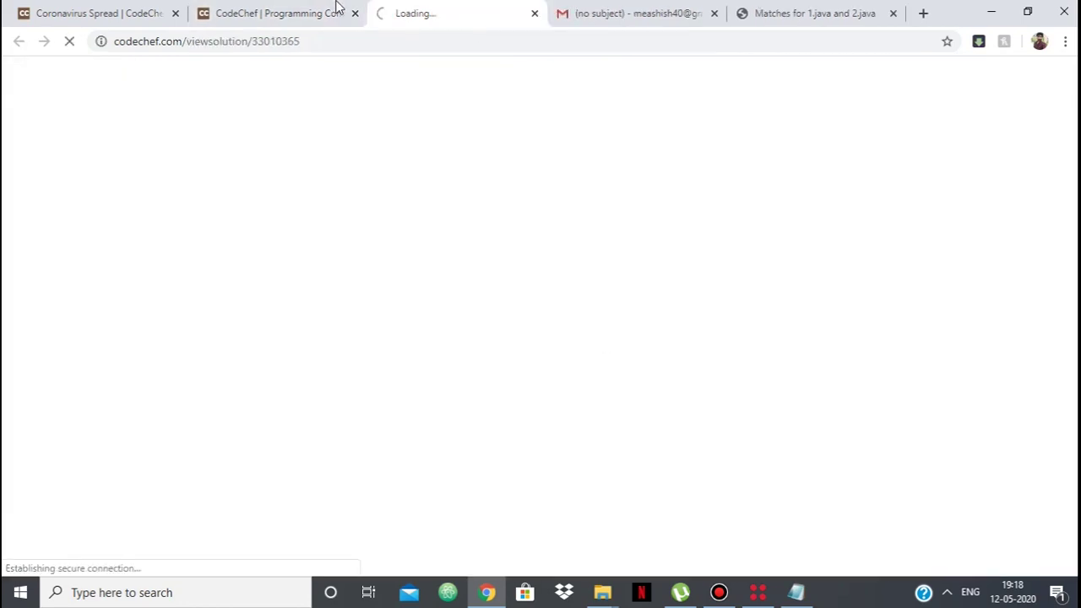
key("ctrl+shift+Tab")
scroll(454, 311, "down", 1)
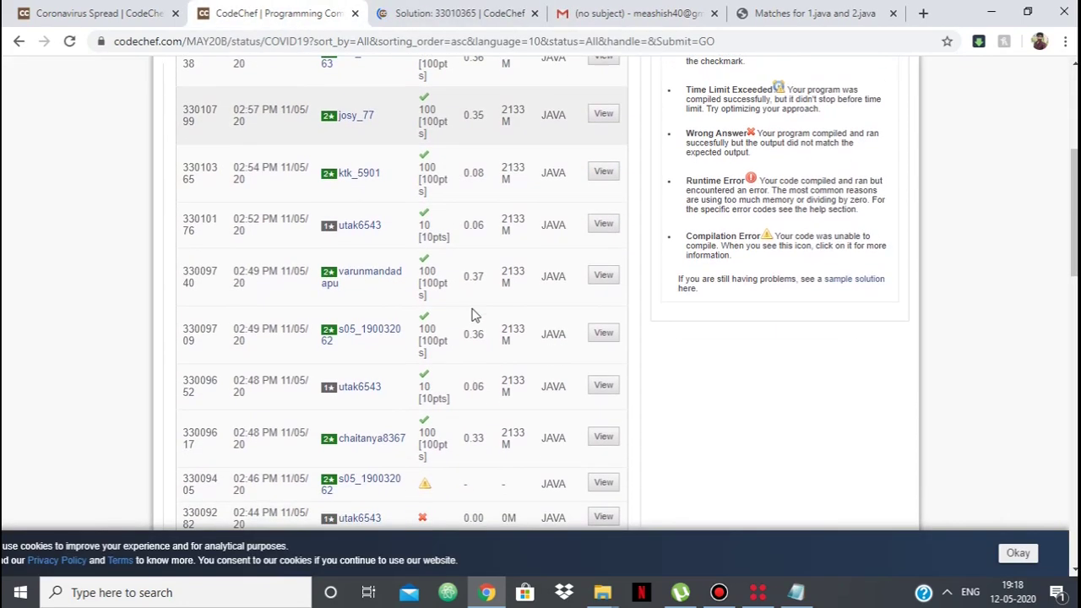
left_click(597, 279)
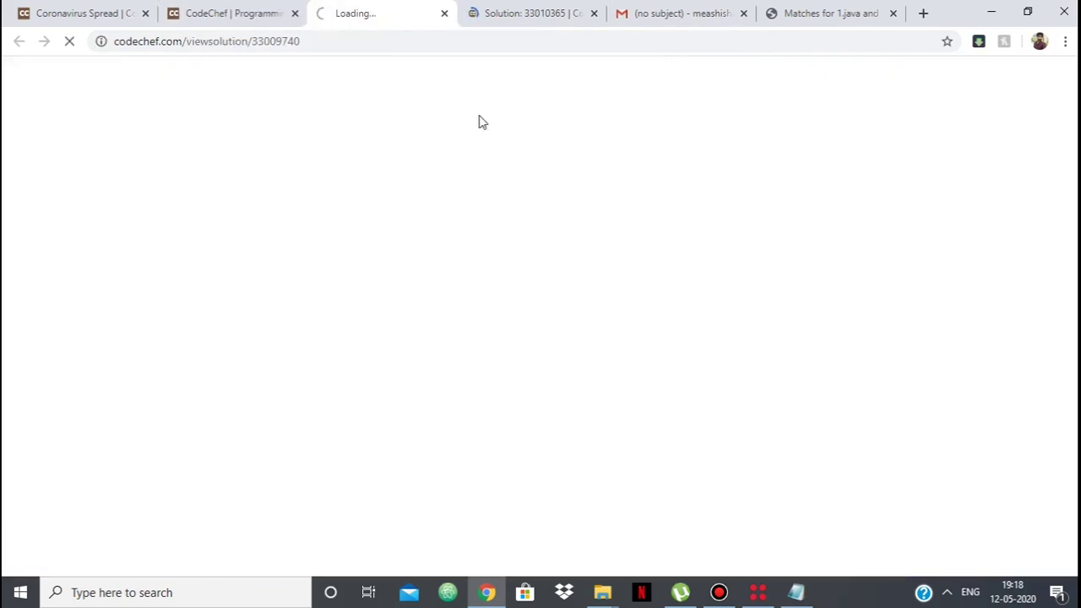
- Compare the code of solutions 33010365 and 33009740 to check that their approaches differ
left_click(519, 10)
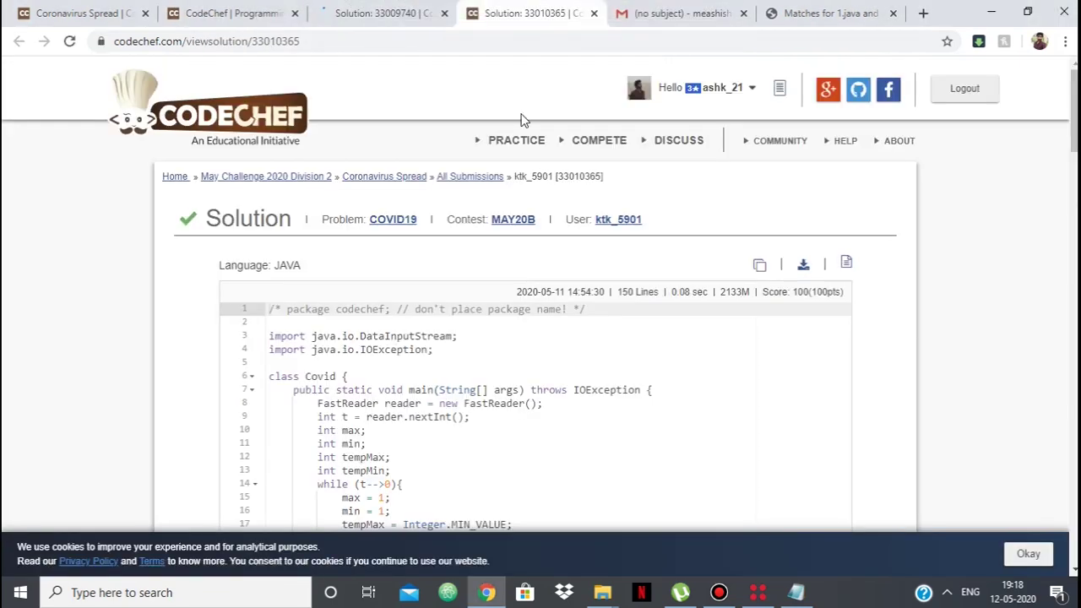
key("ctrl+shift+Tab")
scroll(547, 329, "down", 3)
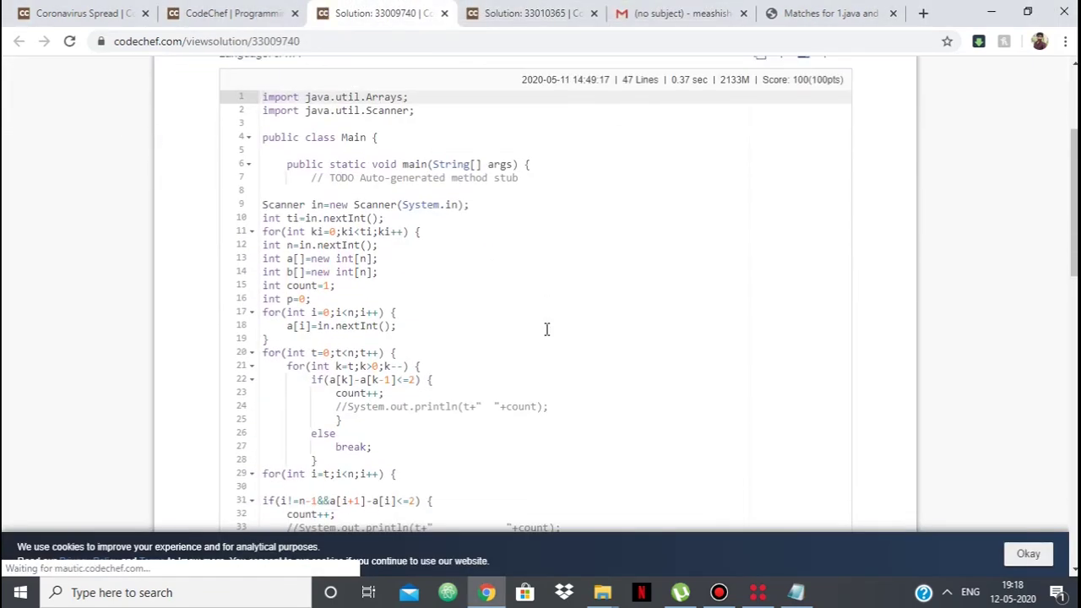
left_click(519, 15)
scroll(448, 293, "down", 4)
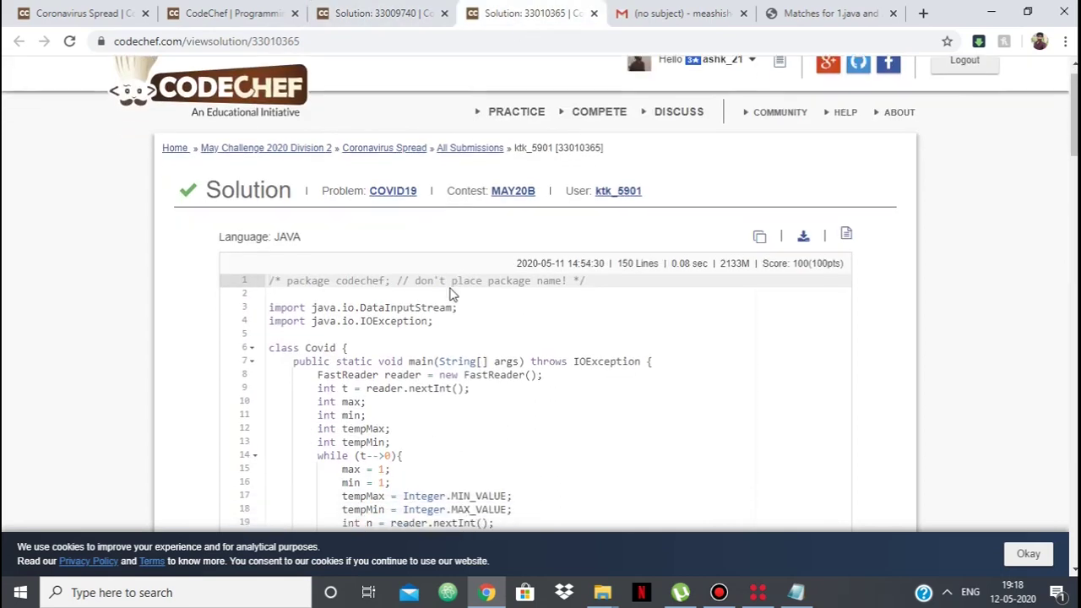
- Copy the code of solution 33009740, replace the entire contents of 2.java with it, and close the file
left_click(365, 23)
scroll(702, 185, "up", 2)
left_click(759, 166)
left_click(795, 592)
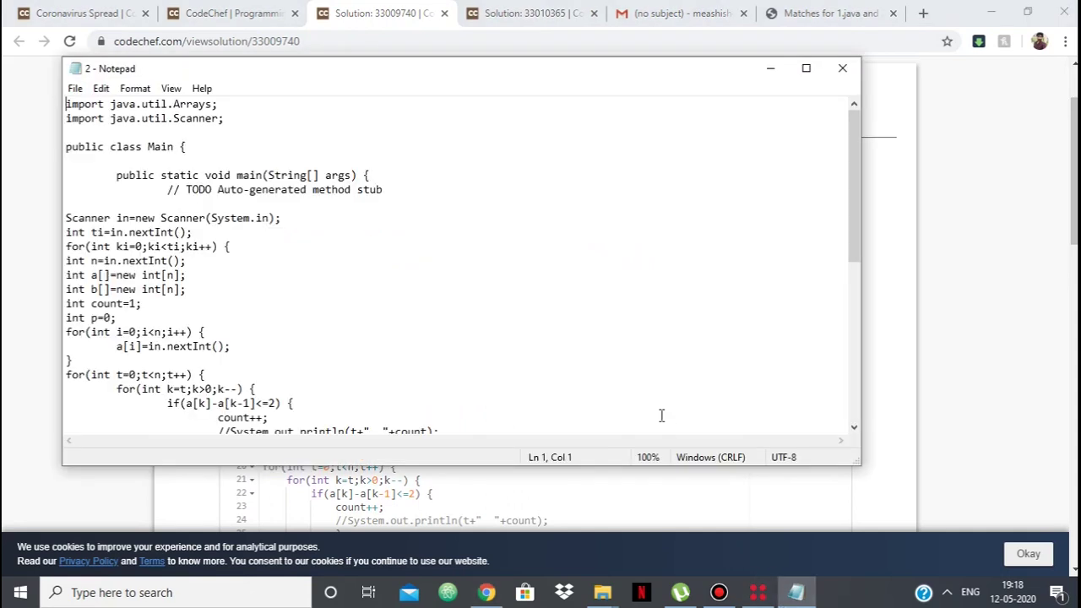
key("ctrl+a")
key("ctrl+v")
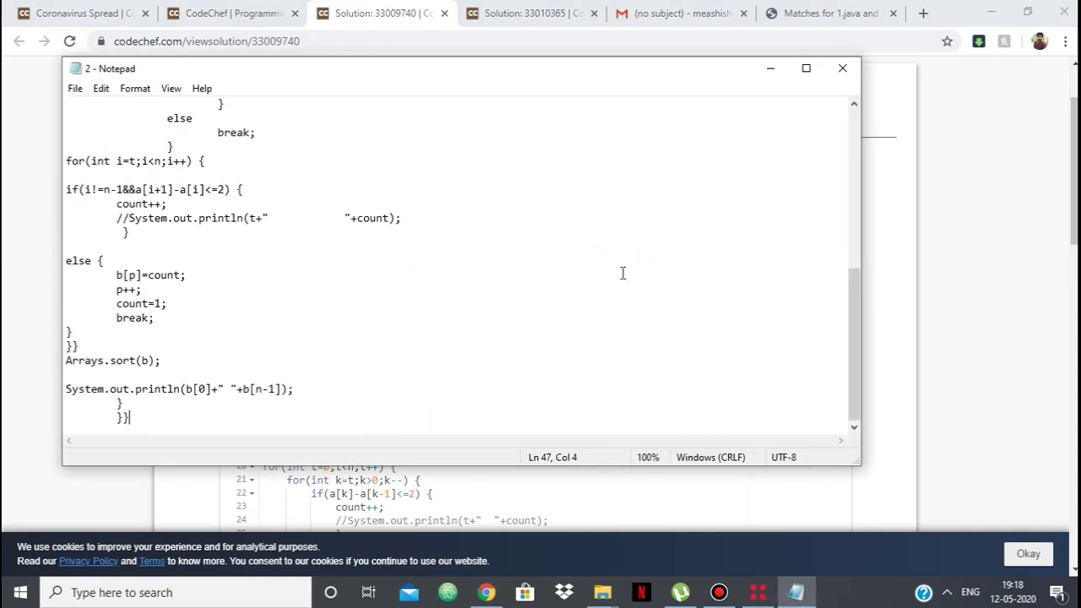
left_click(842, 68)
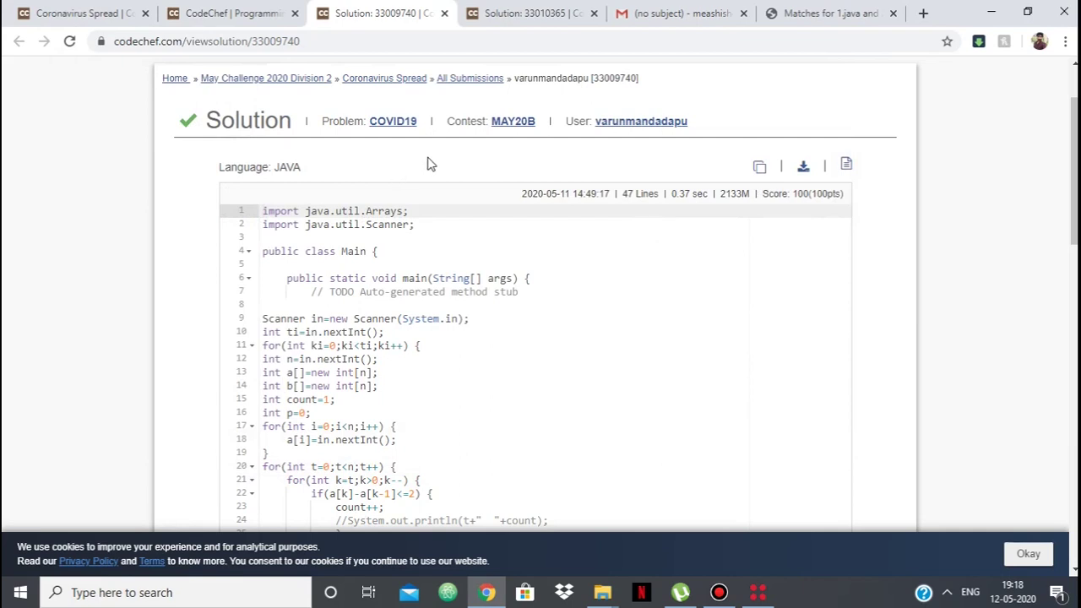
- Copy the code of solution 33010365, replace the entire contents of 1.java in the Plag folder with it, and close the file
left_click(507, 24)
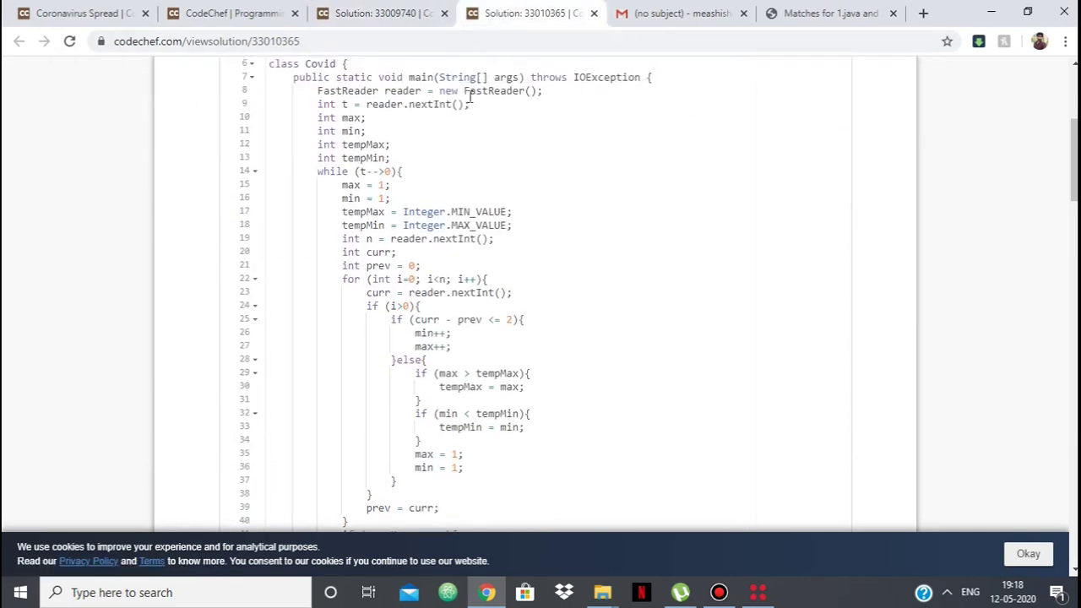
scroll(470, 97, "up", 4)
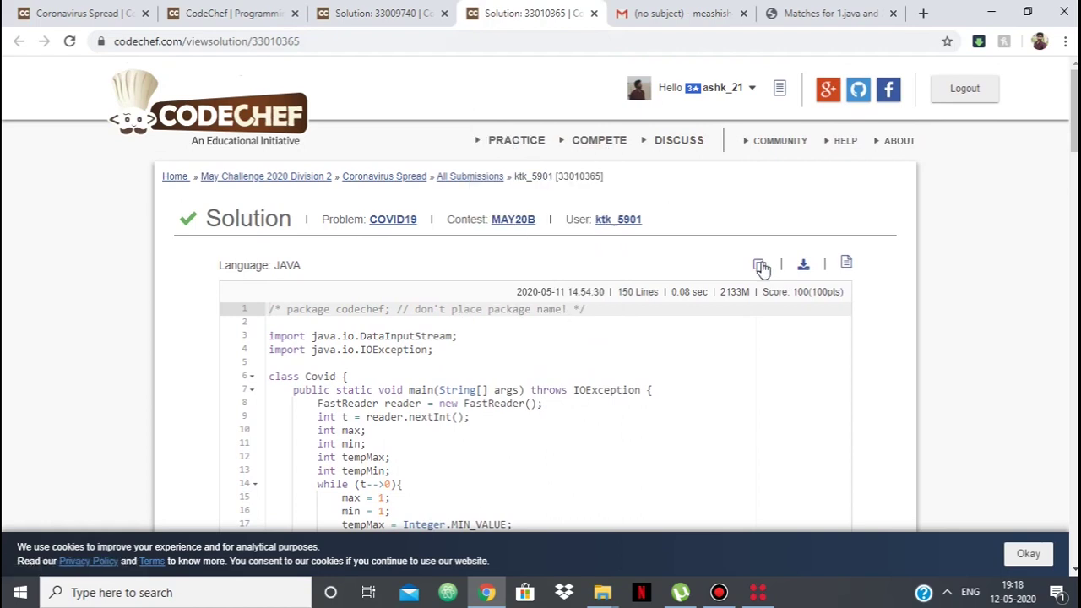
left_click(761, 267)
mouse_move(602, 592)
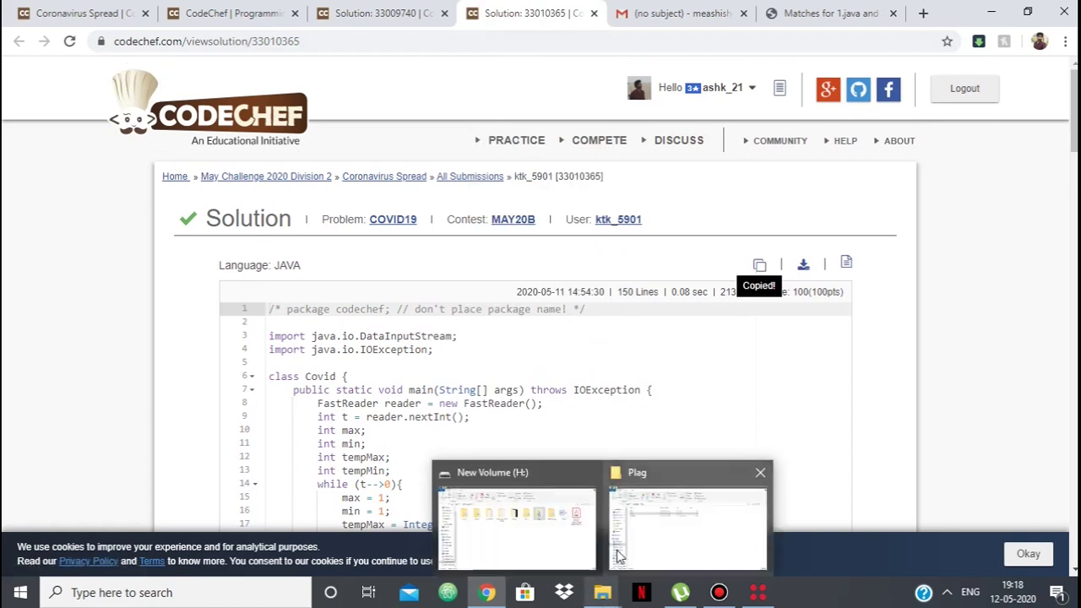
left_click(625, 541)
left_click(463, 170)
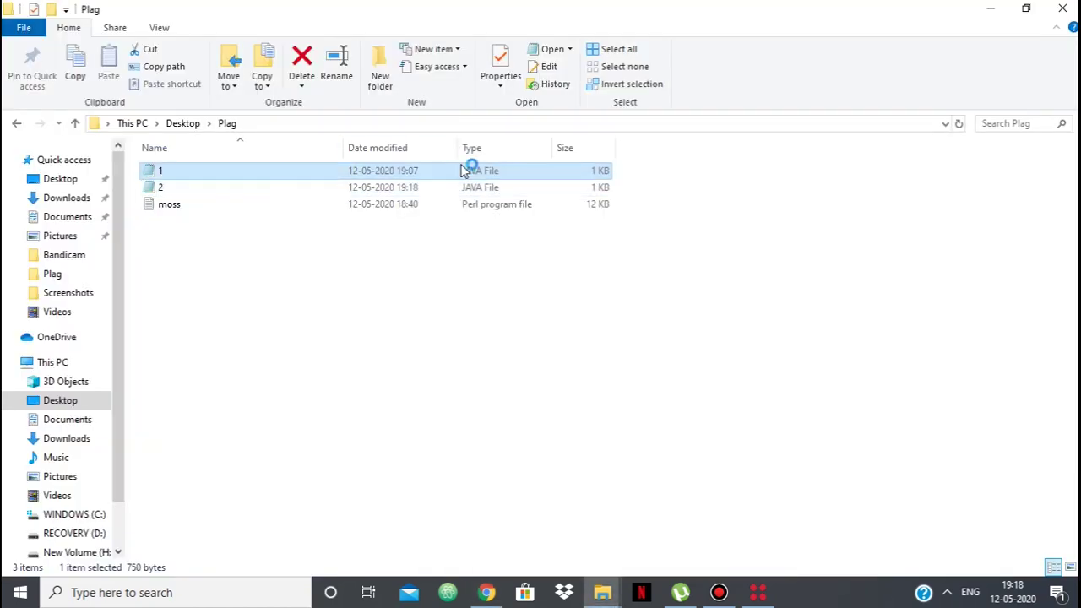
key("ctrl+a")
key("ctrl+v")
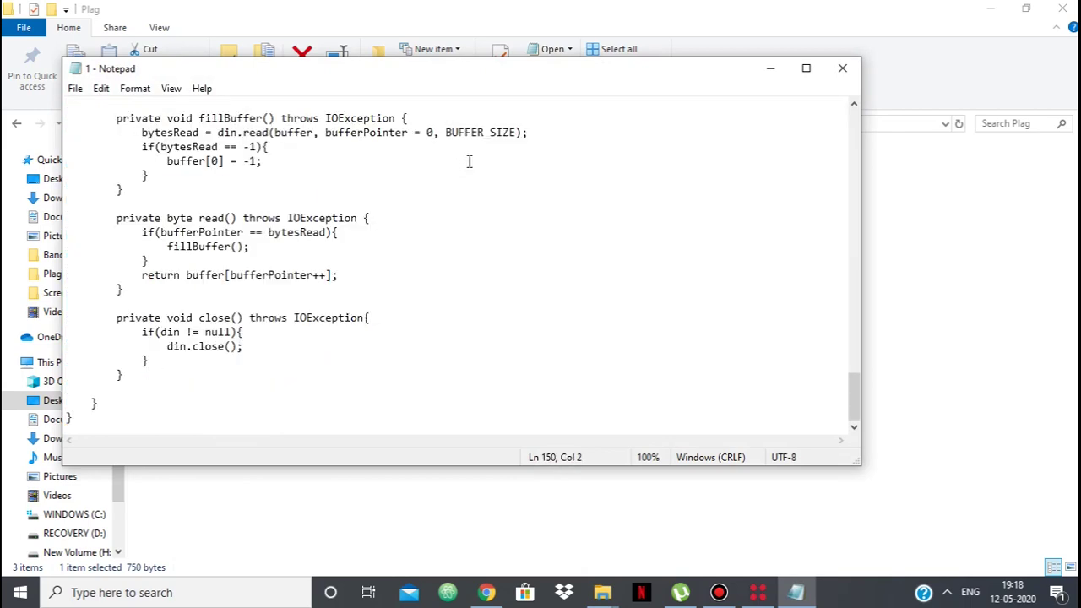
left_click(840, 70)
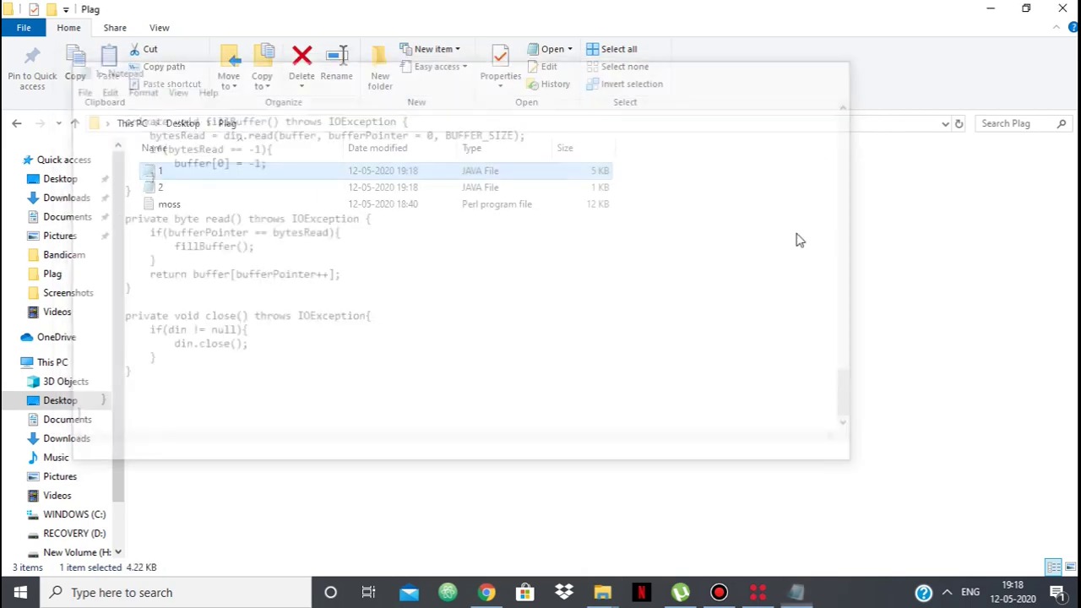
- Try twice to run Moss in the Perl command line with "perl moss.pl -l 1.java 2.java"
left_click(758, 592)
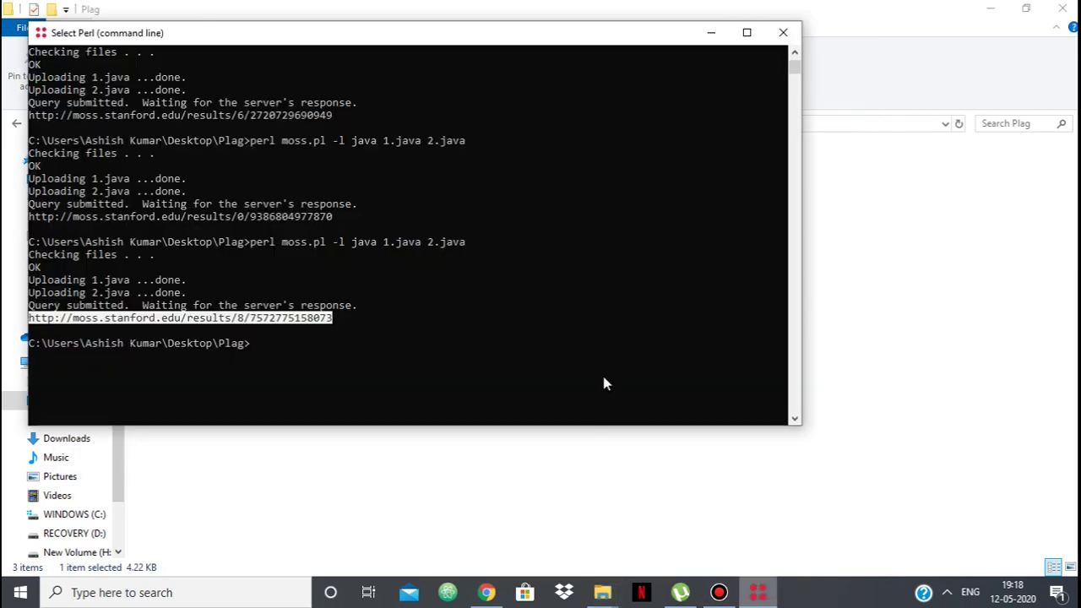
right_click(359, 352)
type("perl m")
type("oss.pl -l")
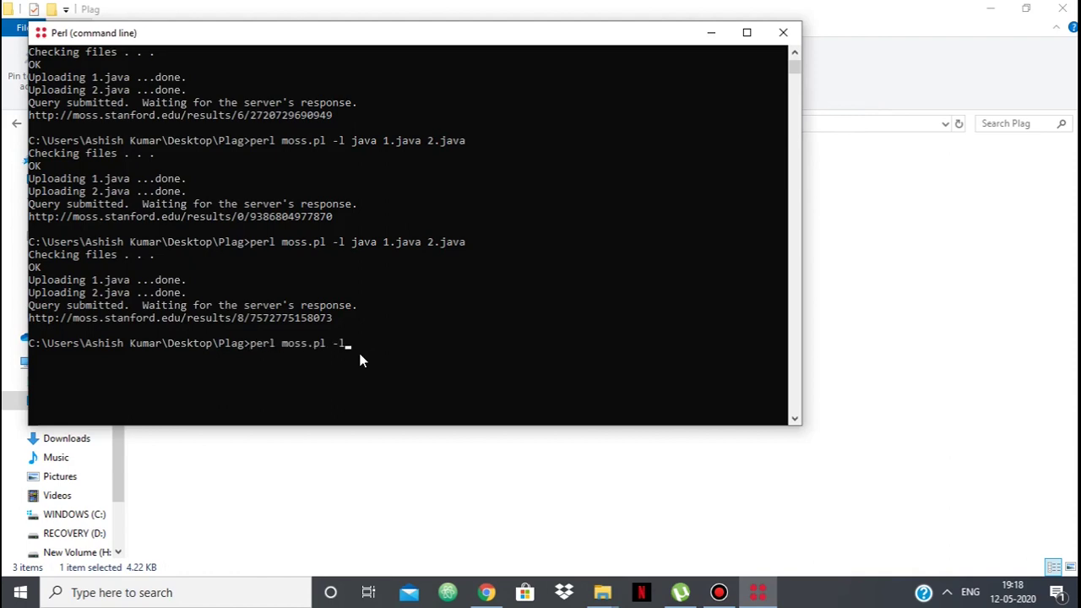
type(" 1.java 2.java")
key("Return")
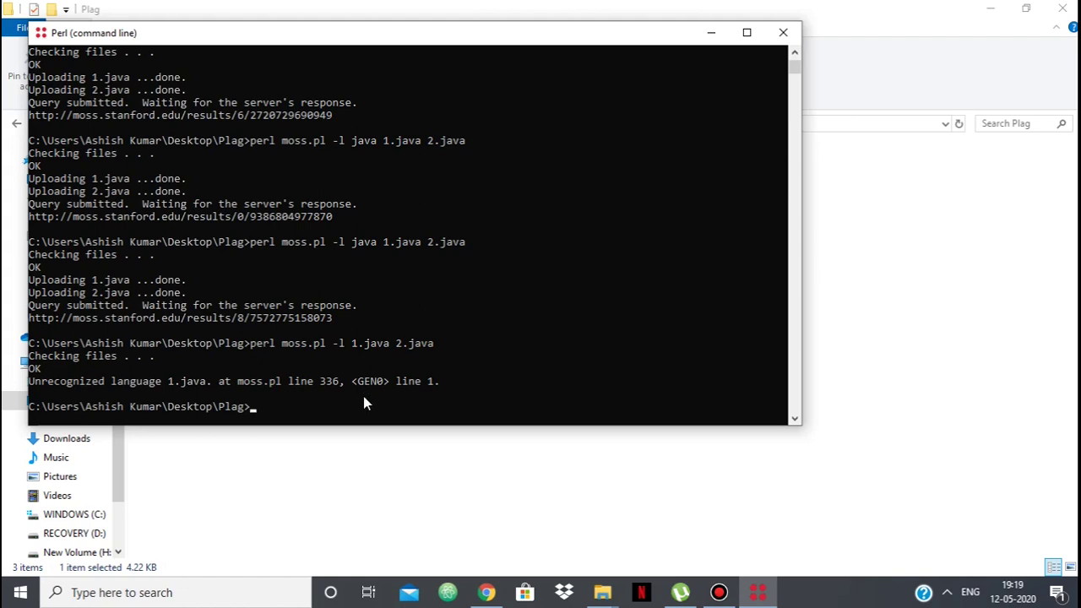
type("perl moss.pl -l 1.java 2.java")
key("Return")
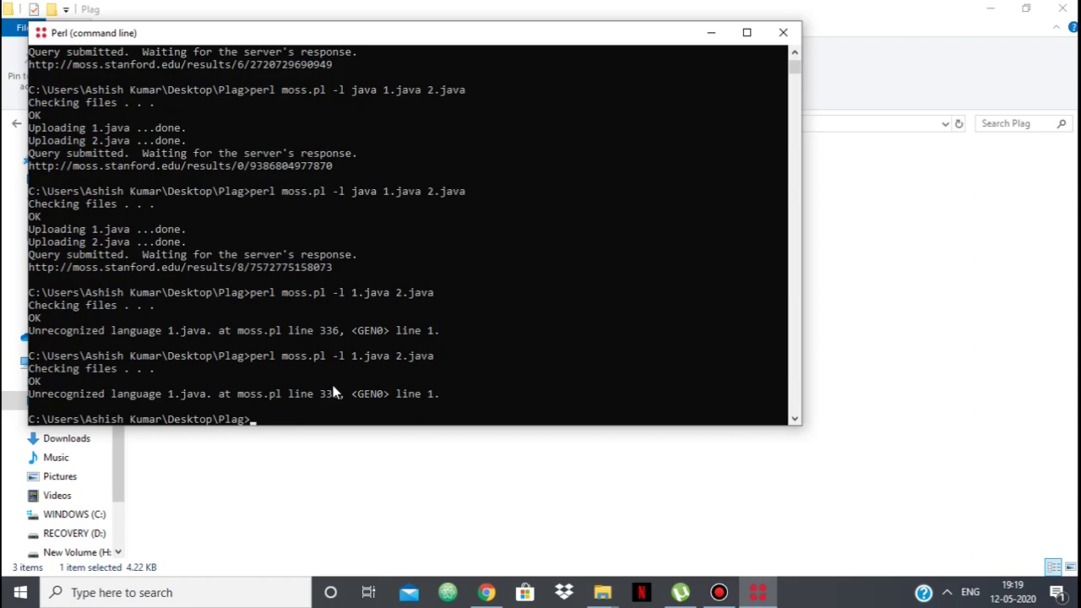
- Run Moss with "perl moss.pl -l java 1.java 2.java" and copy the results URL from its output
type("perl moss.pl -l java 1.java 2.java")
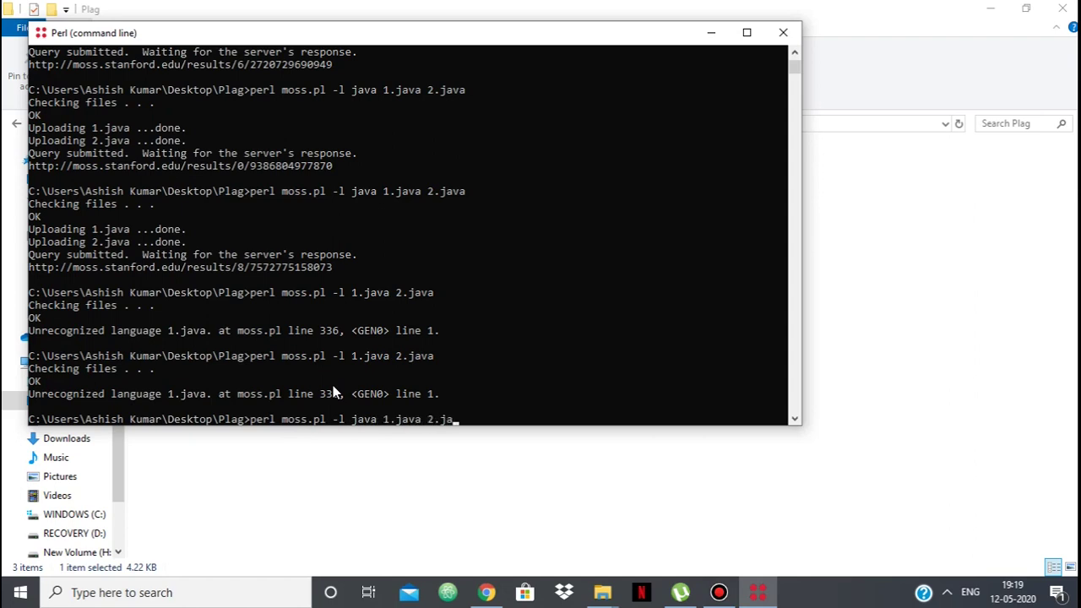
key("Return")
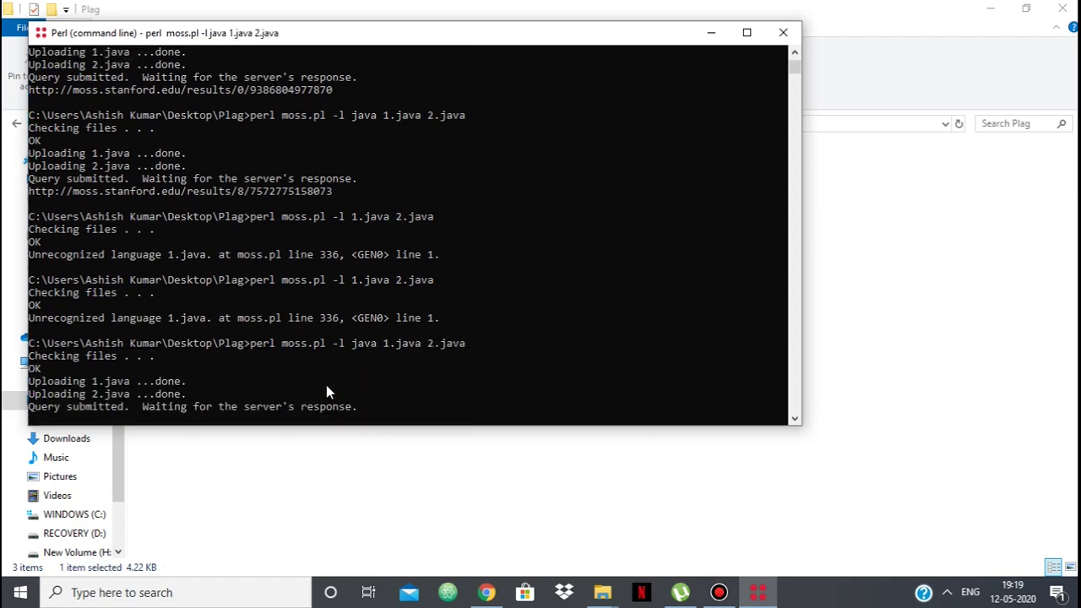
left_click_drag(277, 368, 323, 344)
left_click(333, 343)
left_click_drag(254, 345, 33, 353)
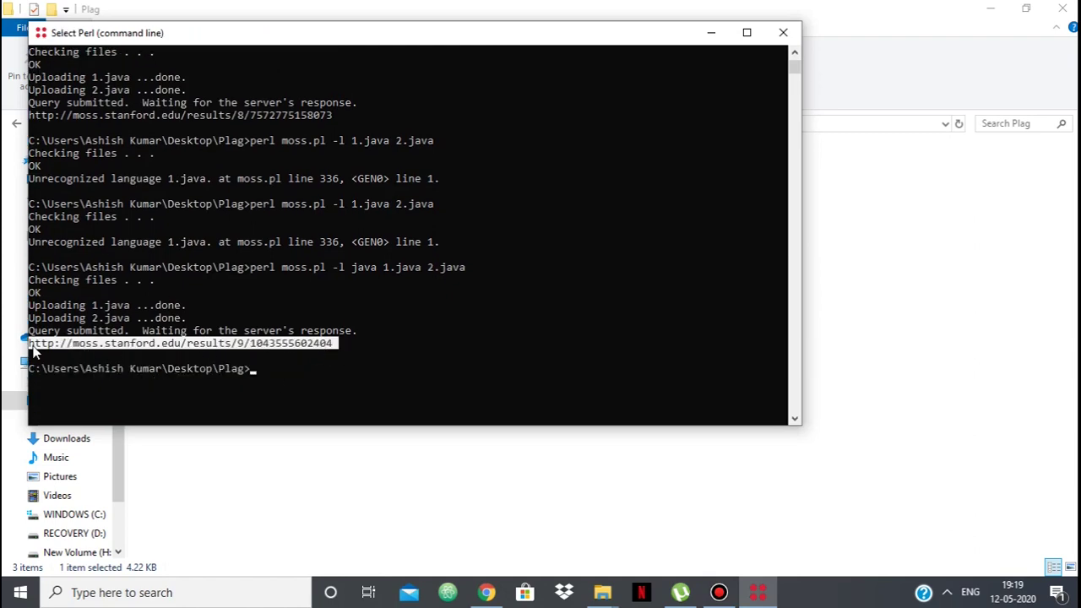
right_click(34, 353)
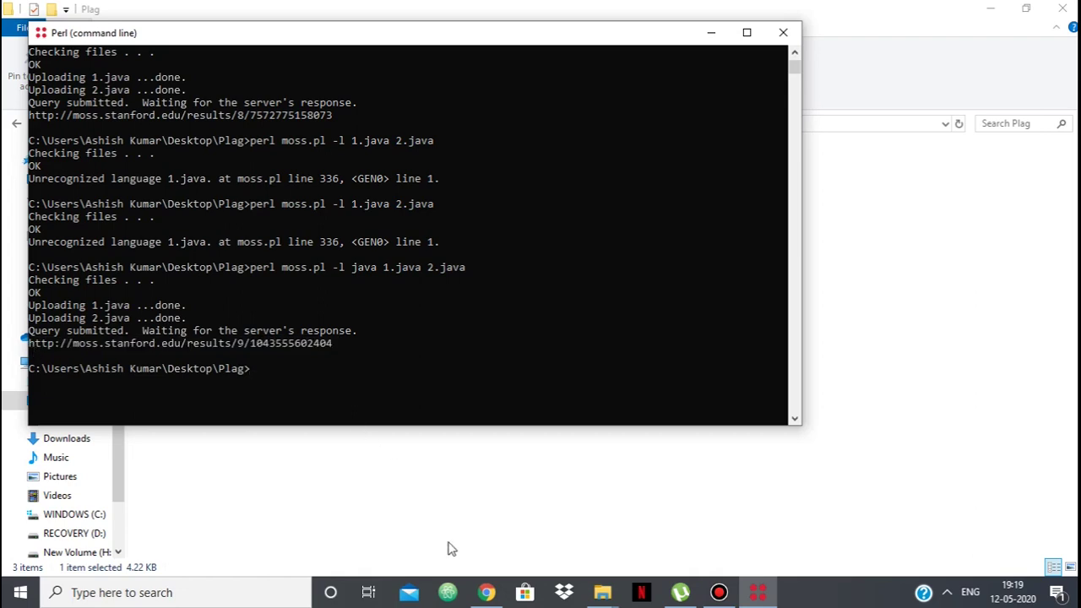
- Load the copied results URL in Chrome's Moss tab and read the match result for the two files
left_click(486, 592)
left_click(817, 13)
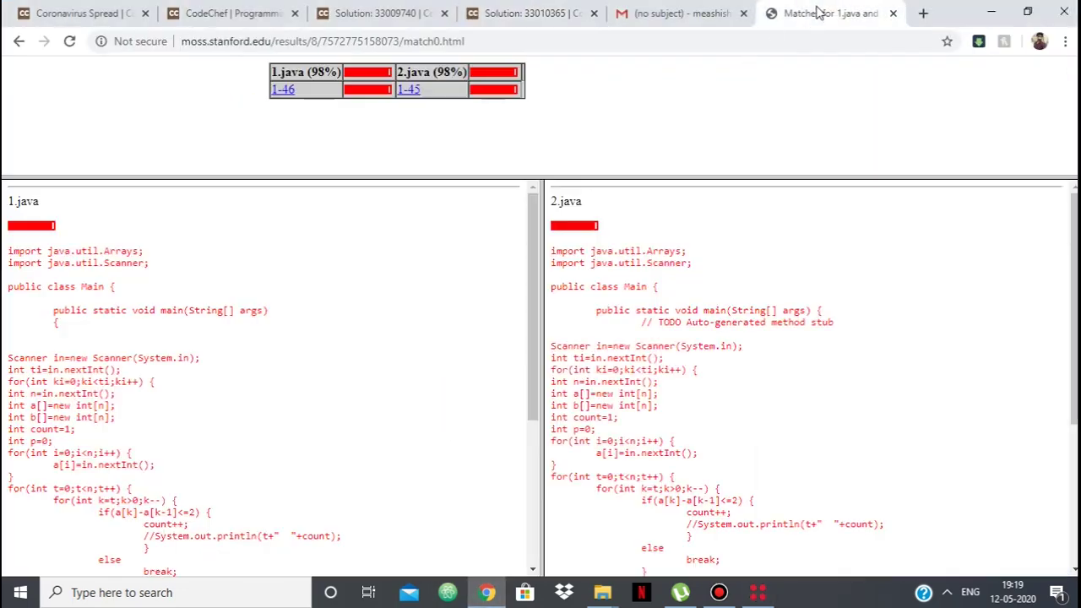
left_click(728, 38)
key("ctrl+v")
key("Return")
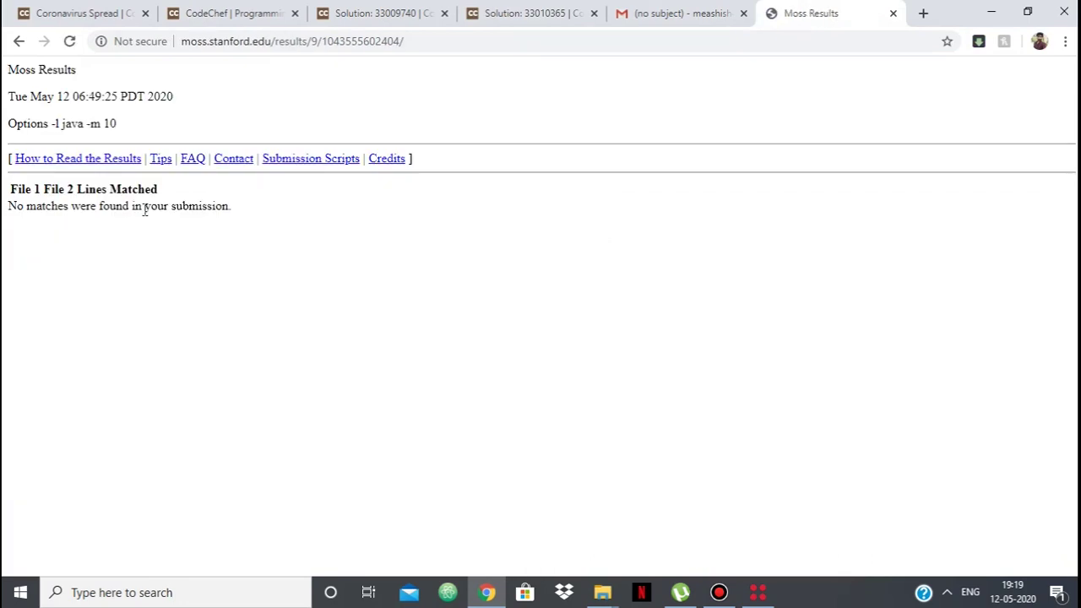
left_click_drag(199, 207, 51, 209)
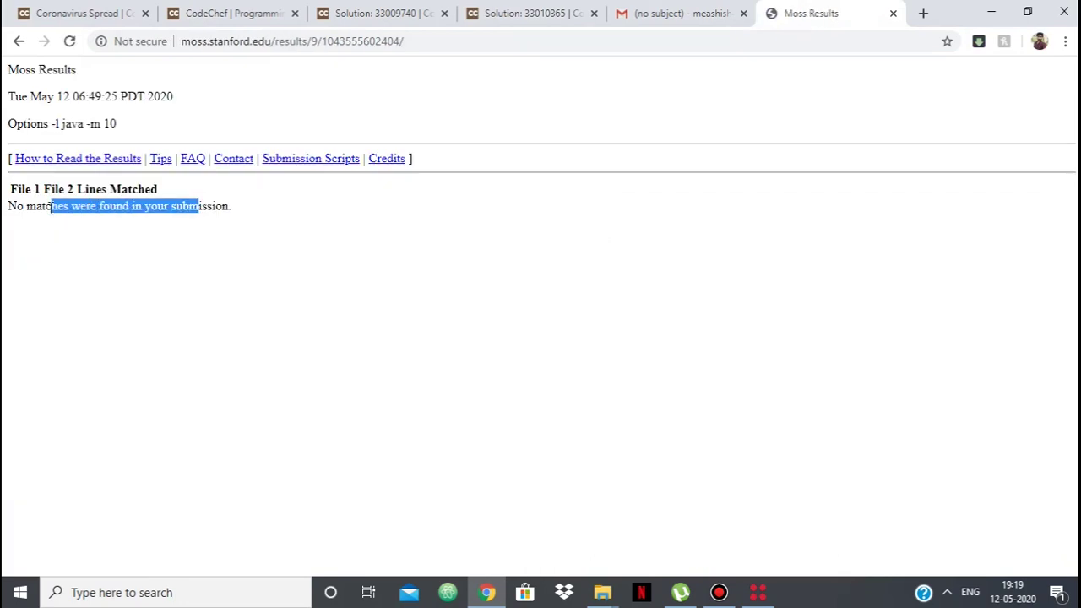
left_click(51, 210)
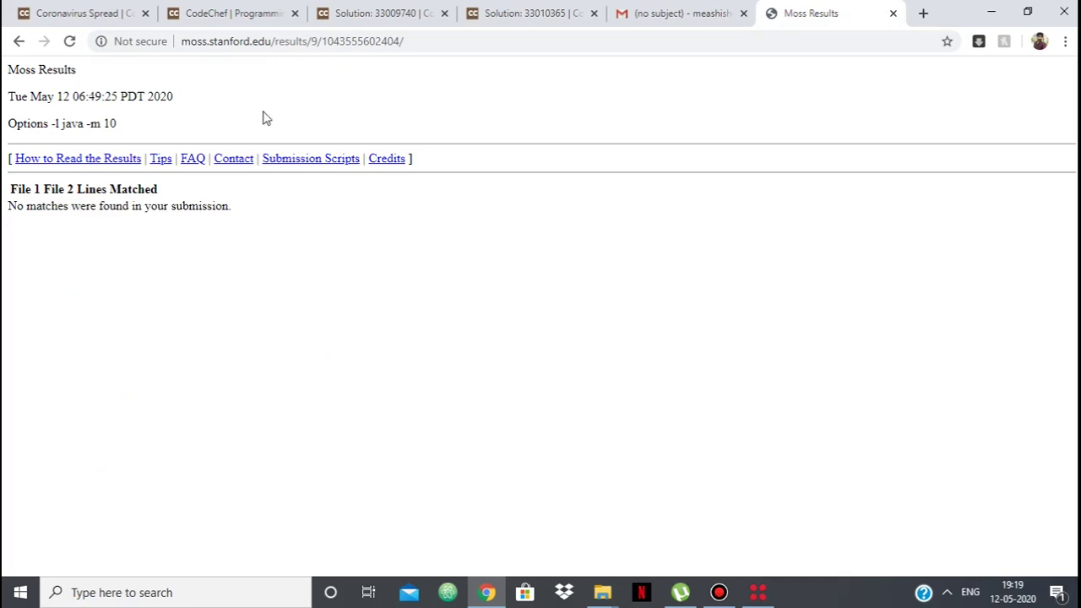
left_click(247, 8)
scroll(490, 174, "up", 2)
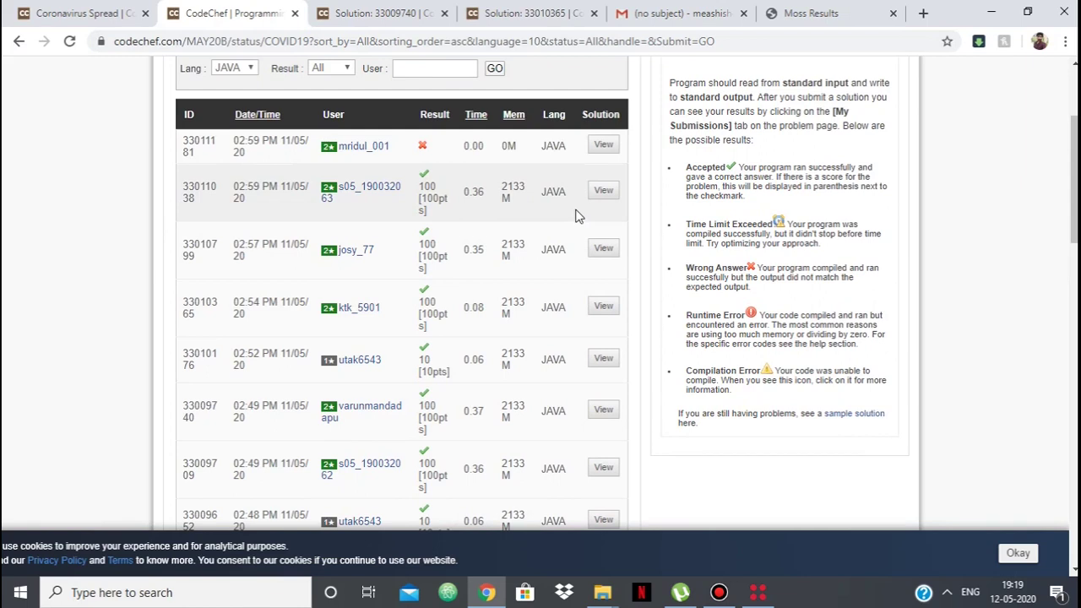
left_click(803, 19)
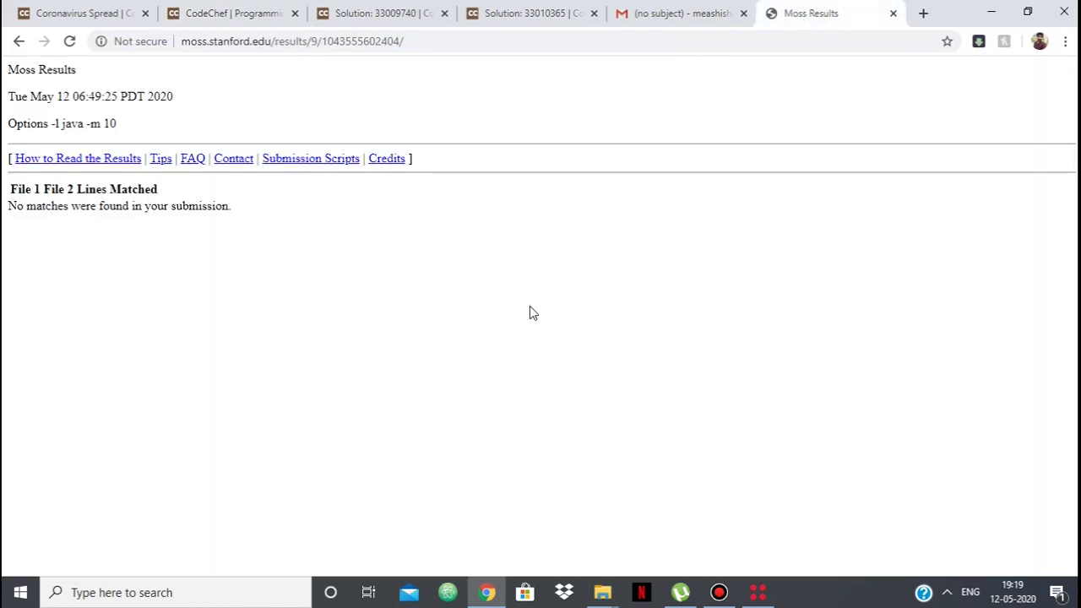
left_click(235, 27)
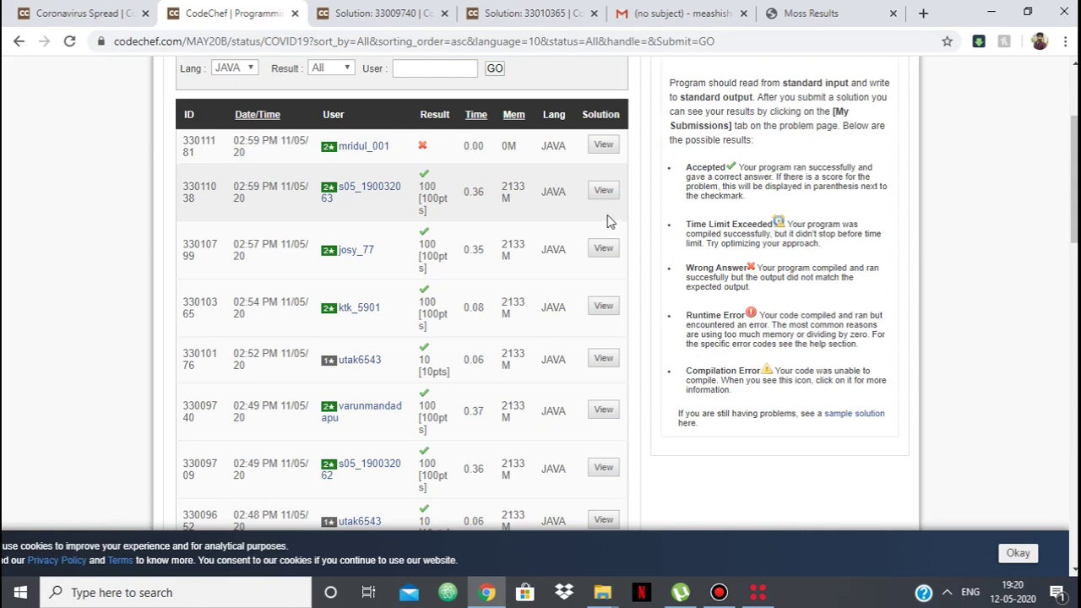
mouse_move(639, 16)
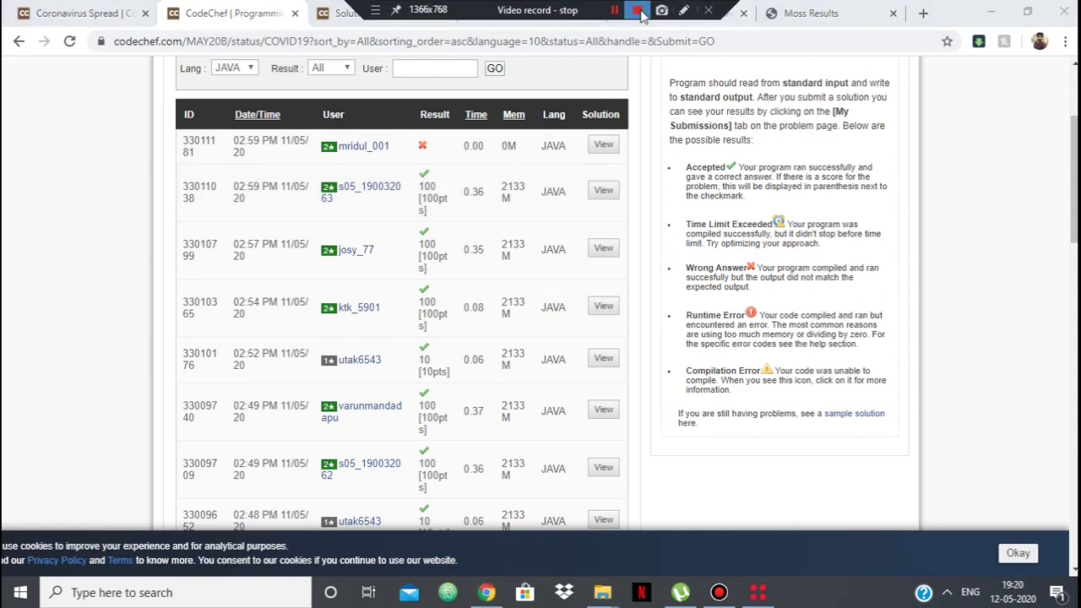